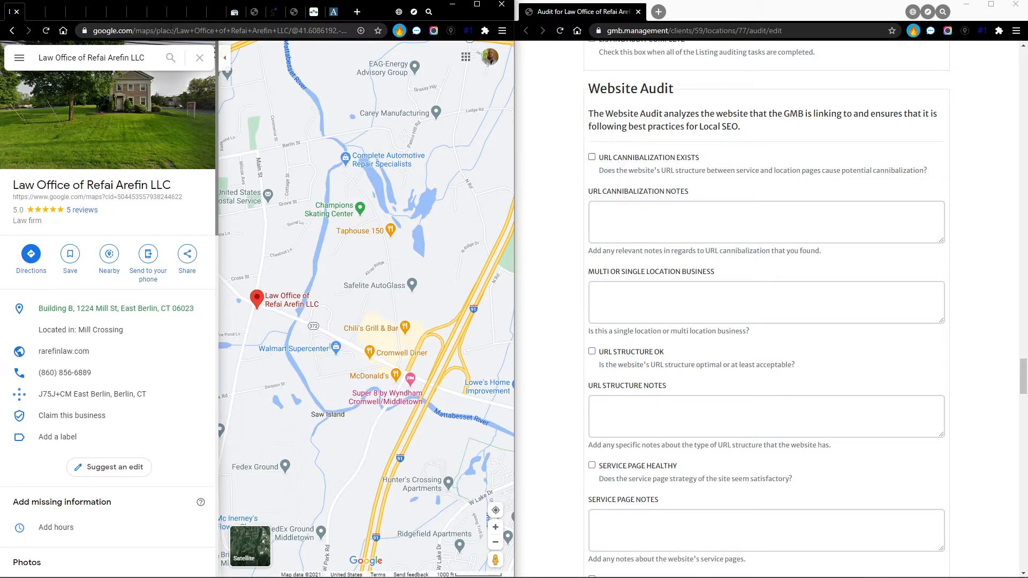
# - Review the URLs of the law firm's home, About Us, Attorneys, Practice Areas, Family Law and Wills, Trusts, Estate Planning pages
pyautogui.click(32, 11)
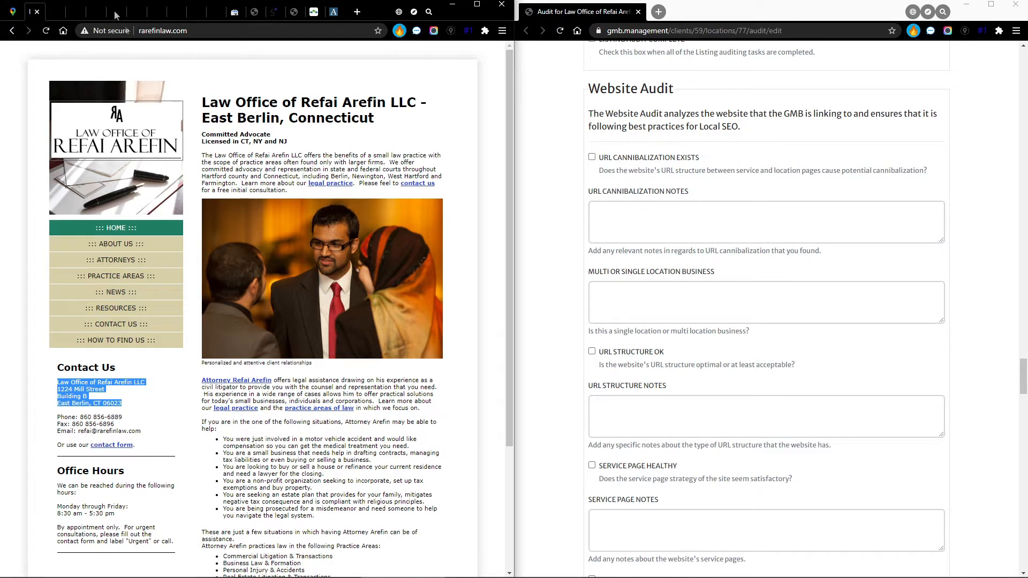
pyautogui.click(57, 9)
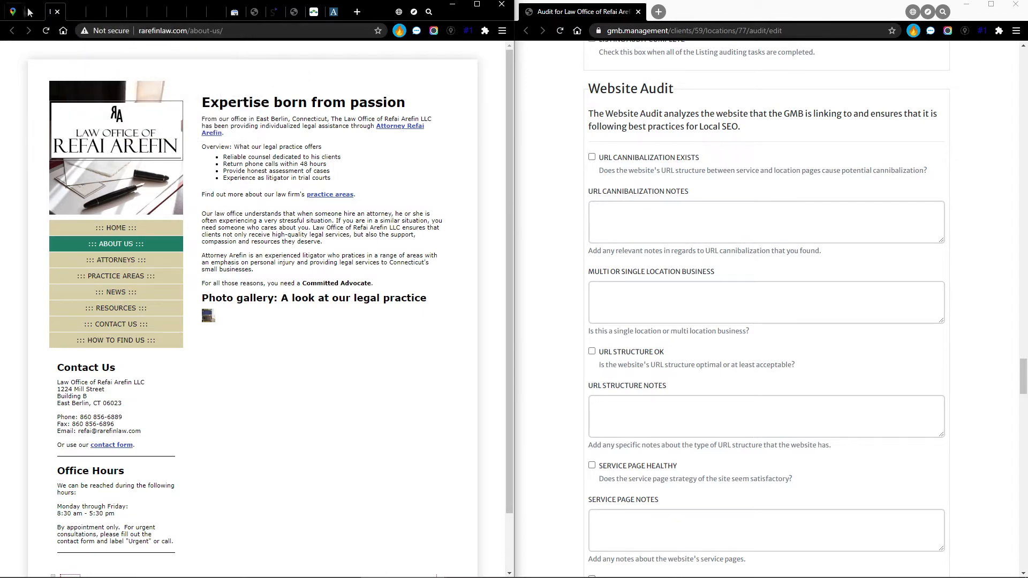
pyautogui.click(68, 16)
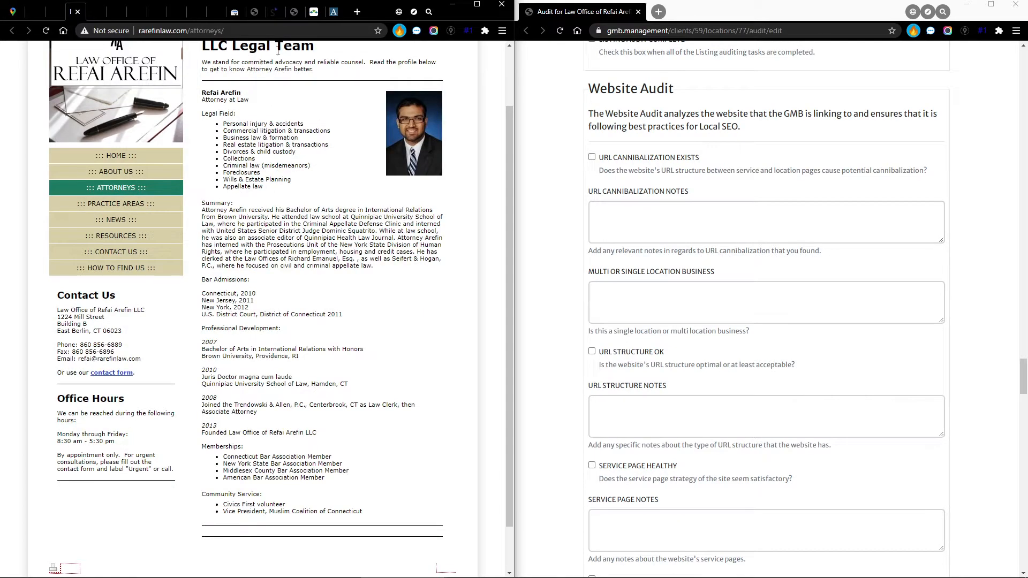
pyautogui.click(91, 18)
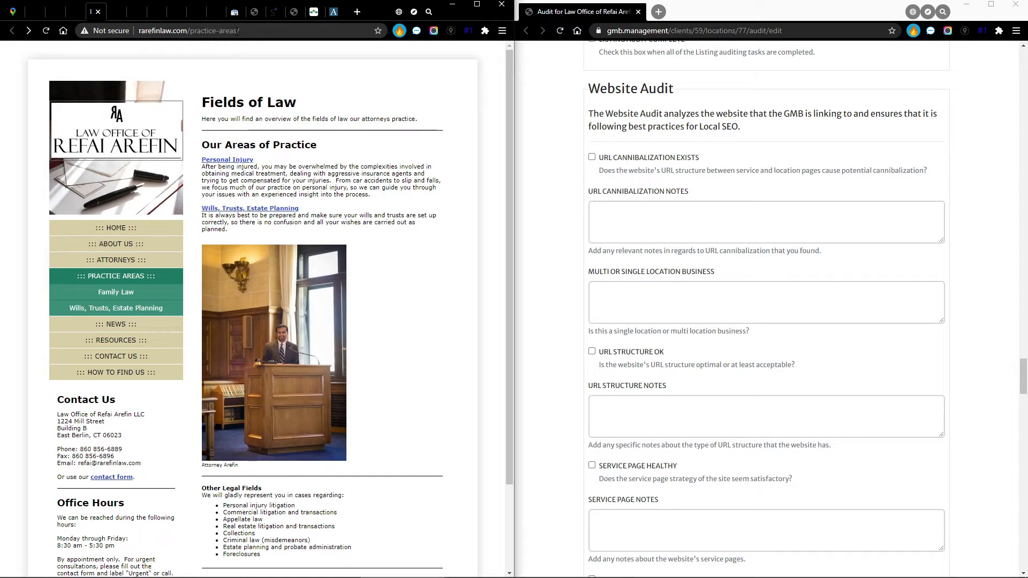
pyautogui.click(112, 17)
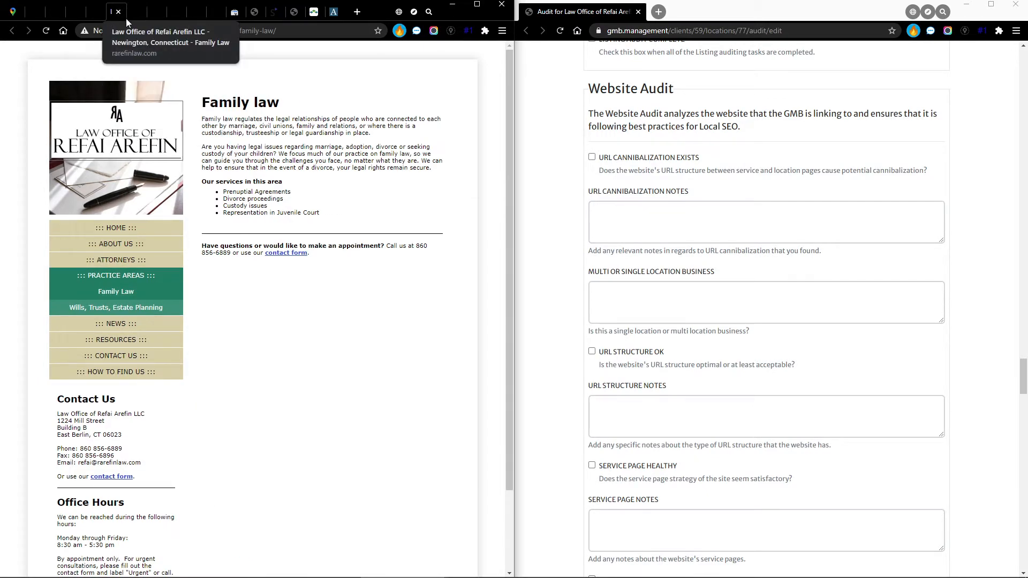
pyautogui.click(132, 18)
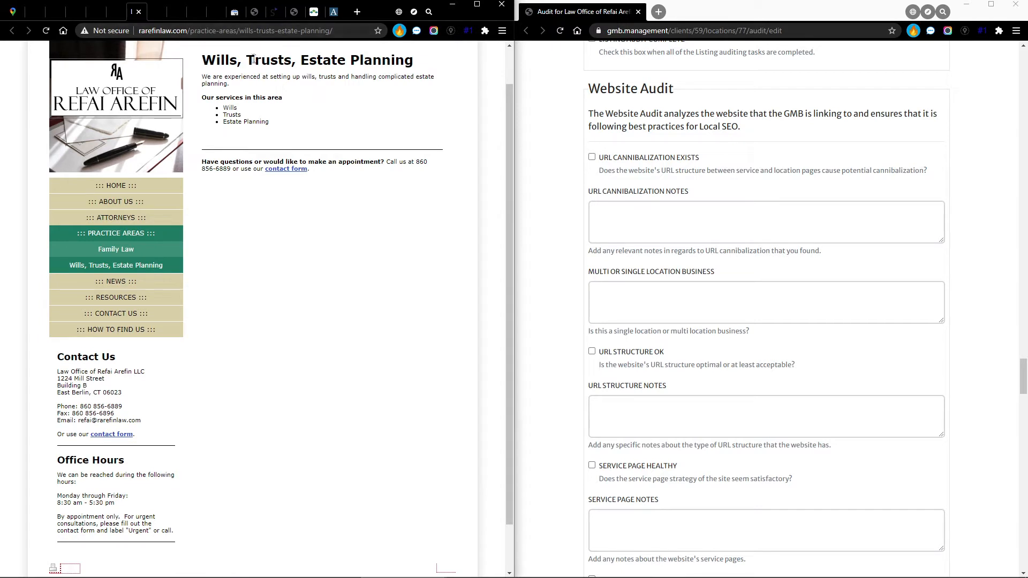
# - Try to load the estate planning page with its URL path shortened to /practice-areas/trusts-estate-planning/
pyautogui.click(252, 31)
pyautogui.click(252, 31)
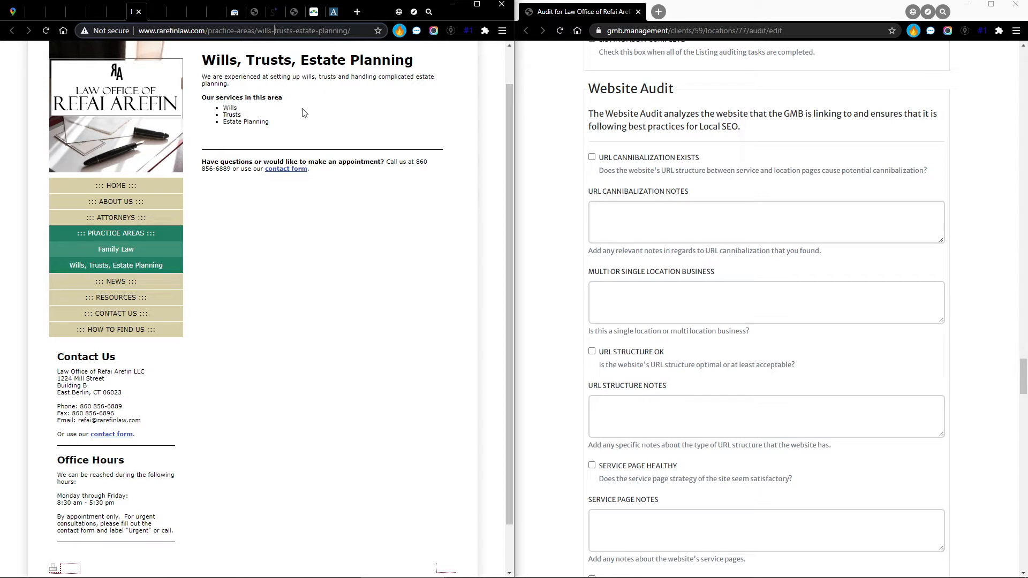
pyautogui.press('BackSpace')
pyautogui.press('BackSpace')
pyautogui.press('BackSpace')
pyautogui.press('BackSpace')
pyautogui.press('BackSpace')
pyautogui.press('BackSpace')
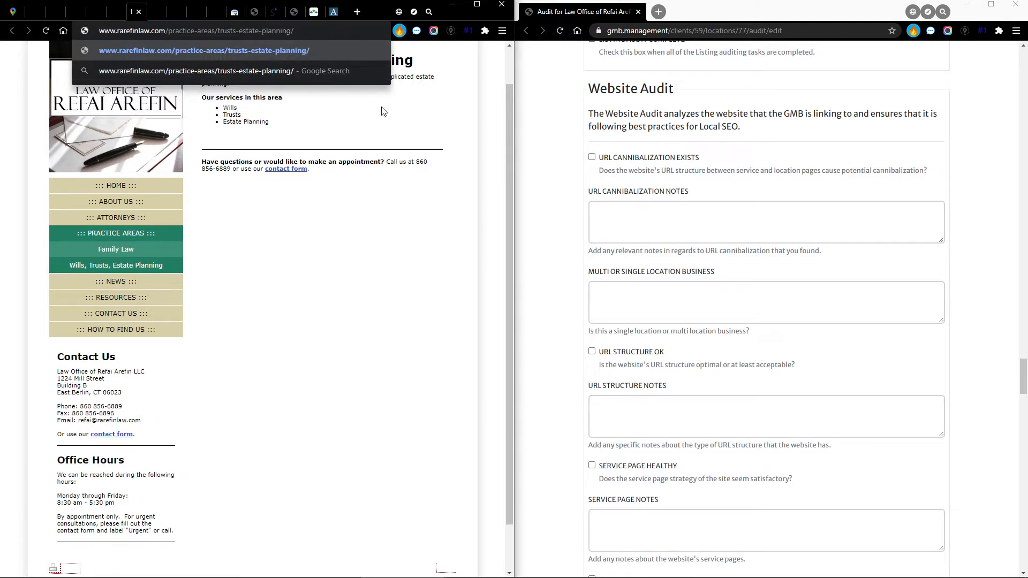
pyautogui.press('Return')
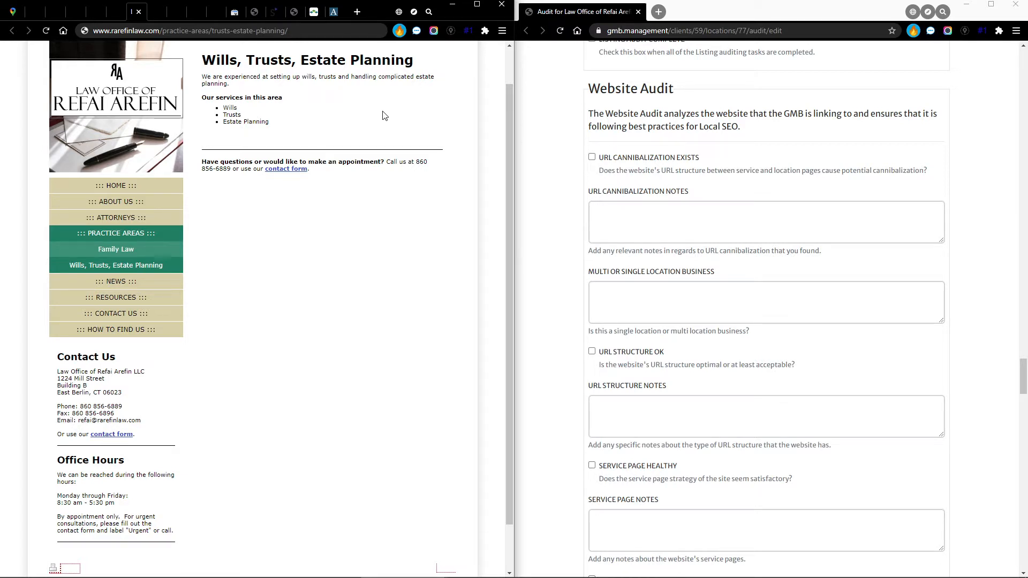
pyautogui.click(46, 30)
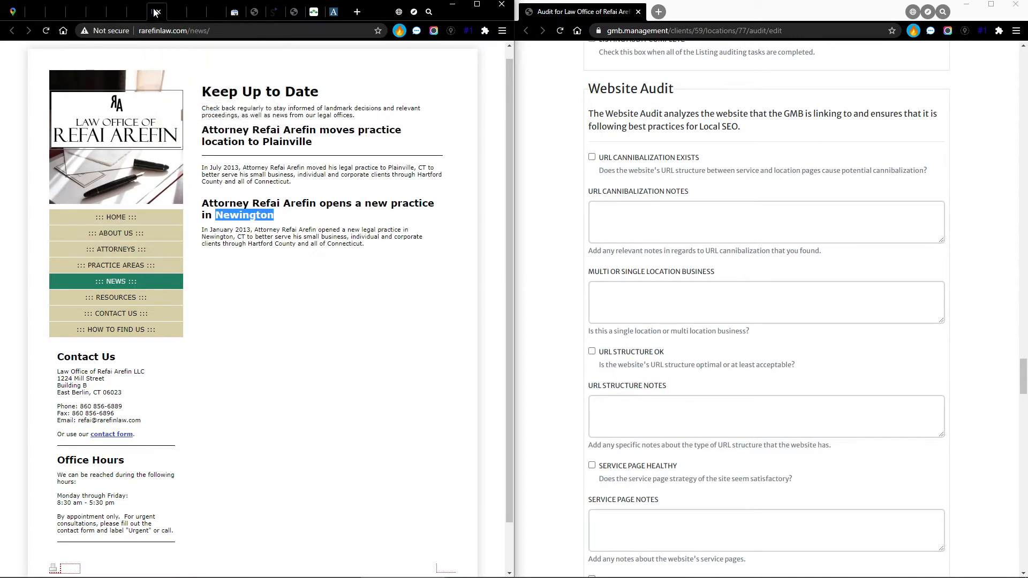
# - Check the Resources, Contact Us and How to Find Us page URLs, and enter "None found." as the URL cannibalization notes
pyautogui.click(181, 11)
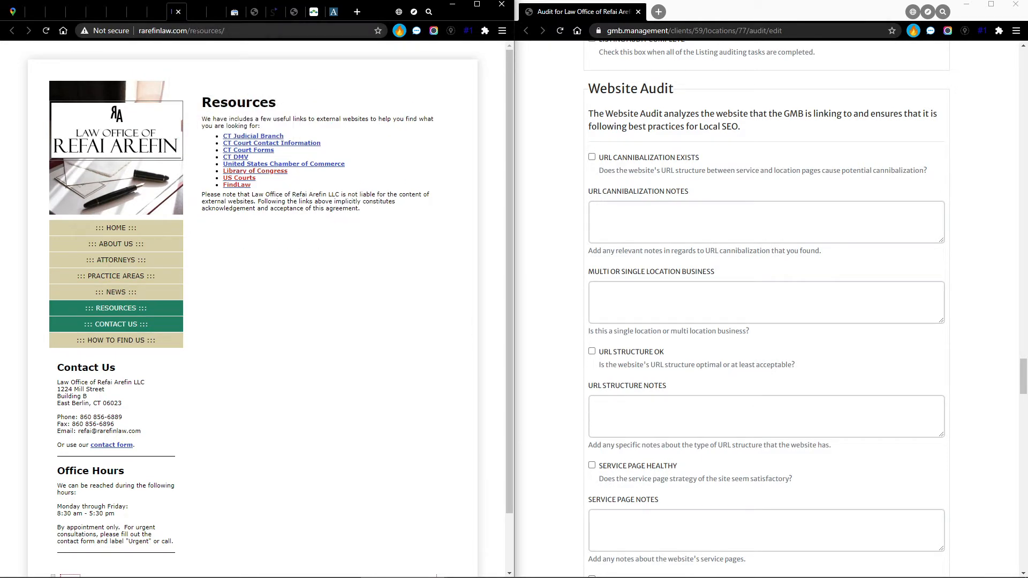
pyautogui.click(204, 11)
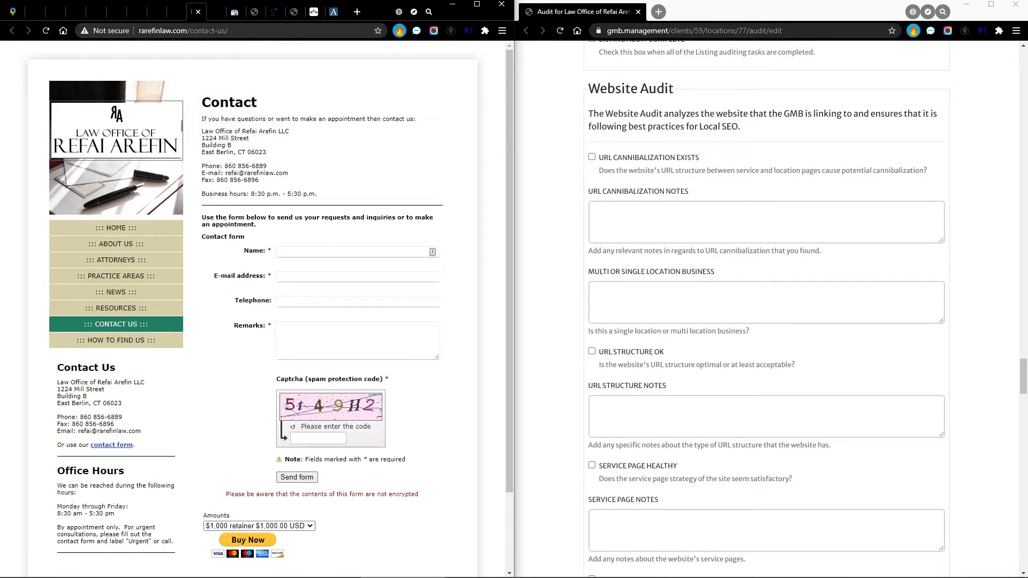
pyautogui.click(216, 11)
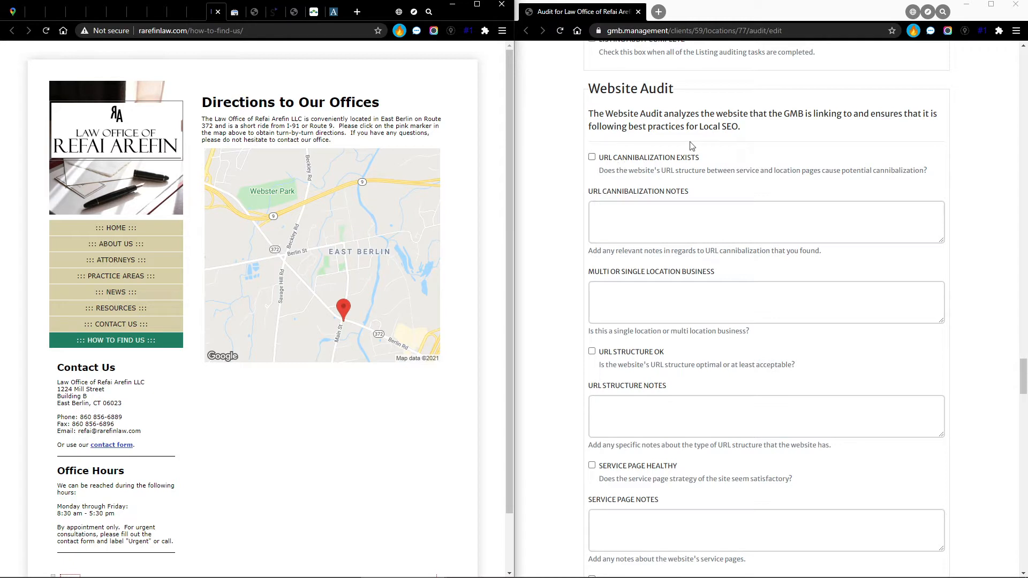
pyautogui.click(632, 219)
pyautogui.write('None found.')
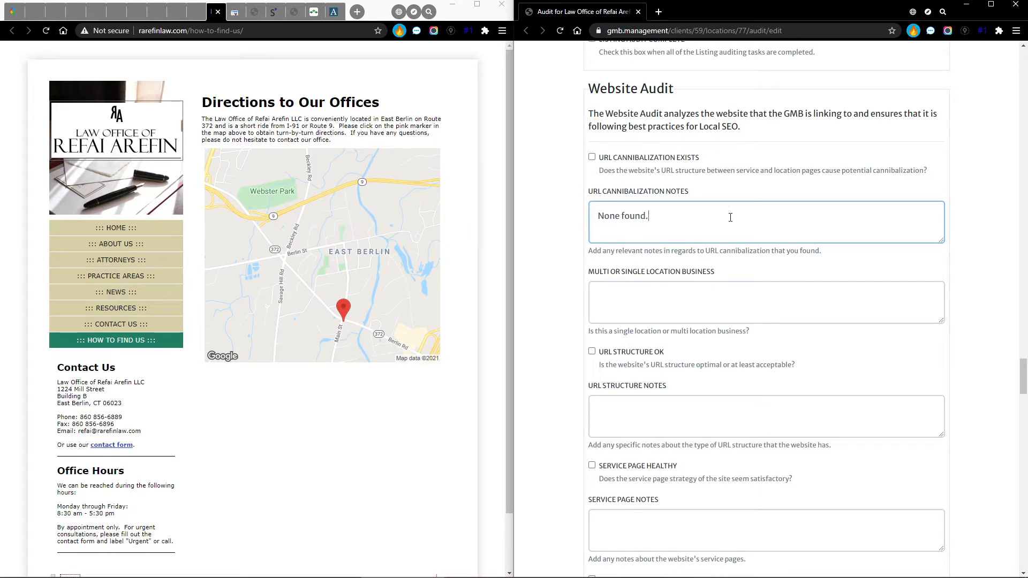
pyautogui.moveTo(692, 192); pyautogui.dragTo(584, 185)
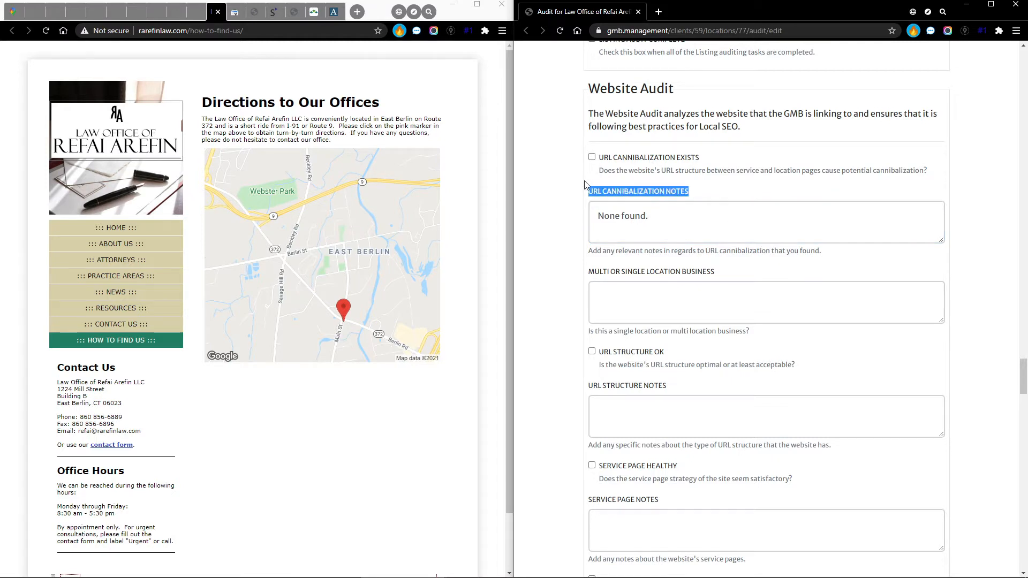
pyautogui.click(724, 185)
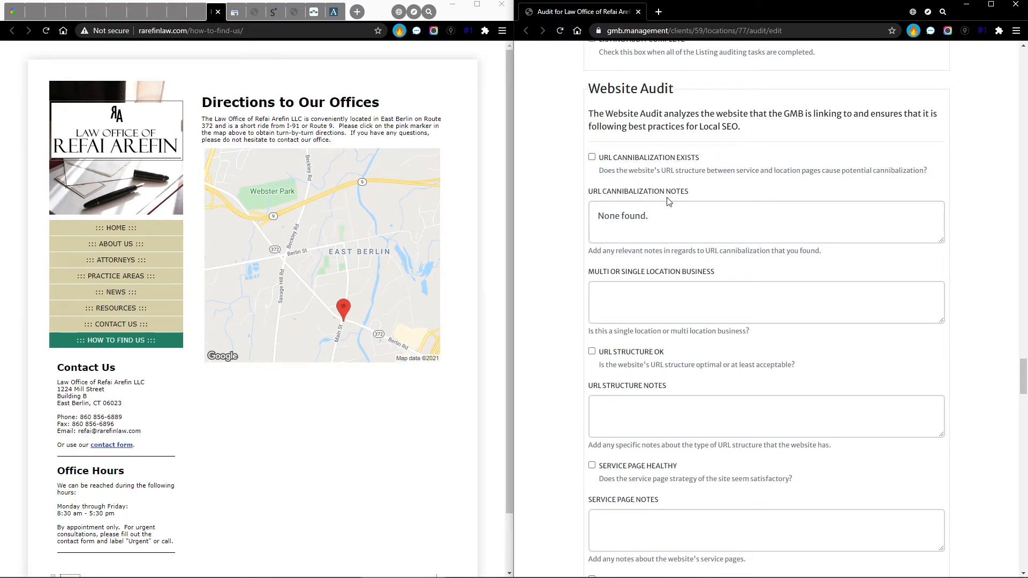
# - Record the business as "Single location" in the multi or single location field of the website audit
pyautogui.scroll(-2, 721, 227)
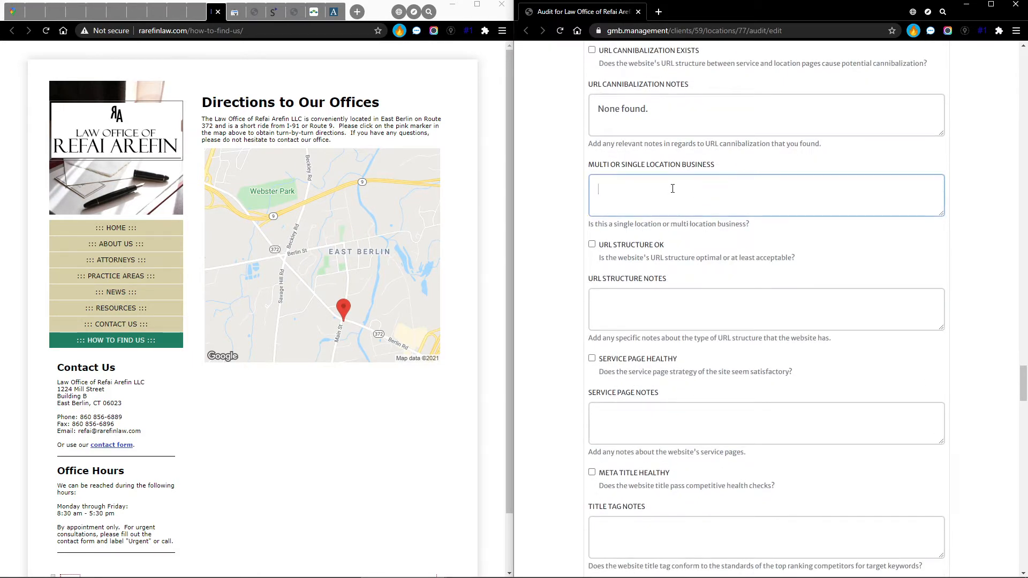
pyautogui.write('ngle location')
pyautogui.scroll(-1, 675, 189)
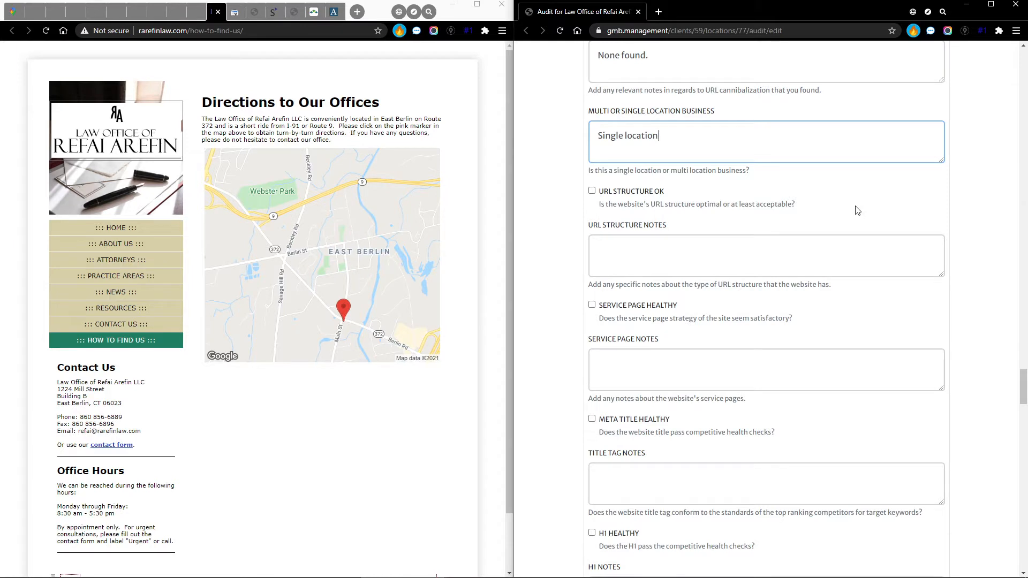
# - Recheck the site's page URLs, mark the URL structure as OK and note "URL structure could be improved but is acceptable as is."
pyautogui.click(191, 11)
pyautogui.click(151, 11)
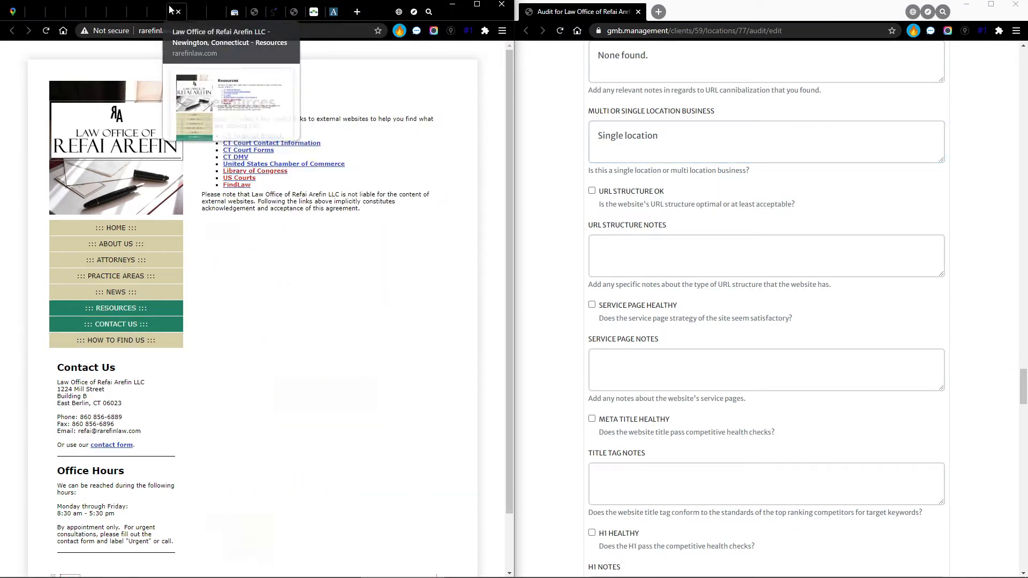
pyautogui.click(134, 9)
pyautogui.click(130, 10)
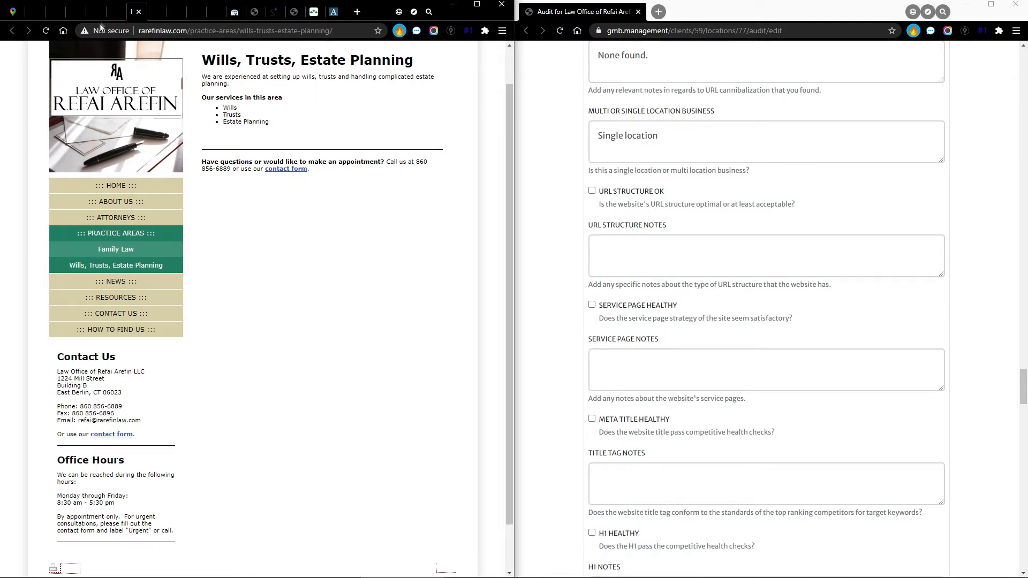
pyautogui.click(114, 11)
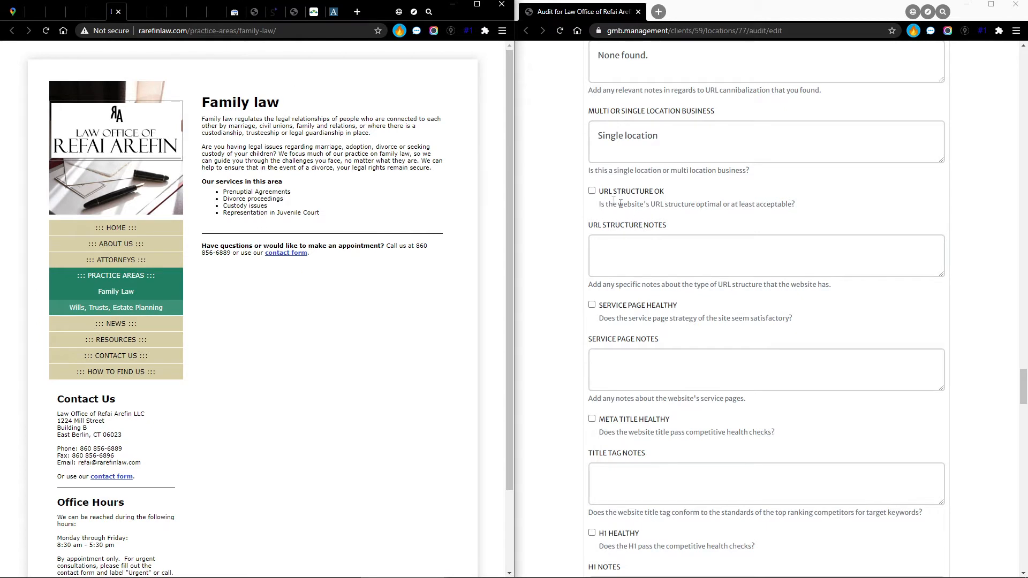
pyautogui.click(592, 191)
pyautogui.click(616, 259)
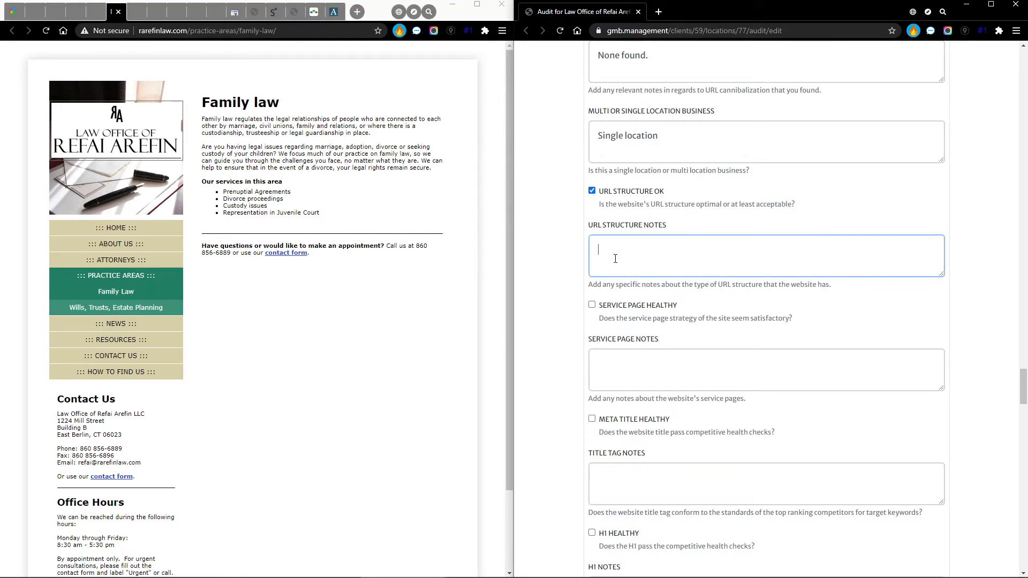
pyautogui.write('URL structure could be improved')
pyautogui.write('but is acceptable as i')
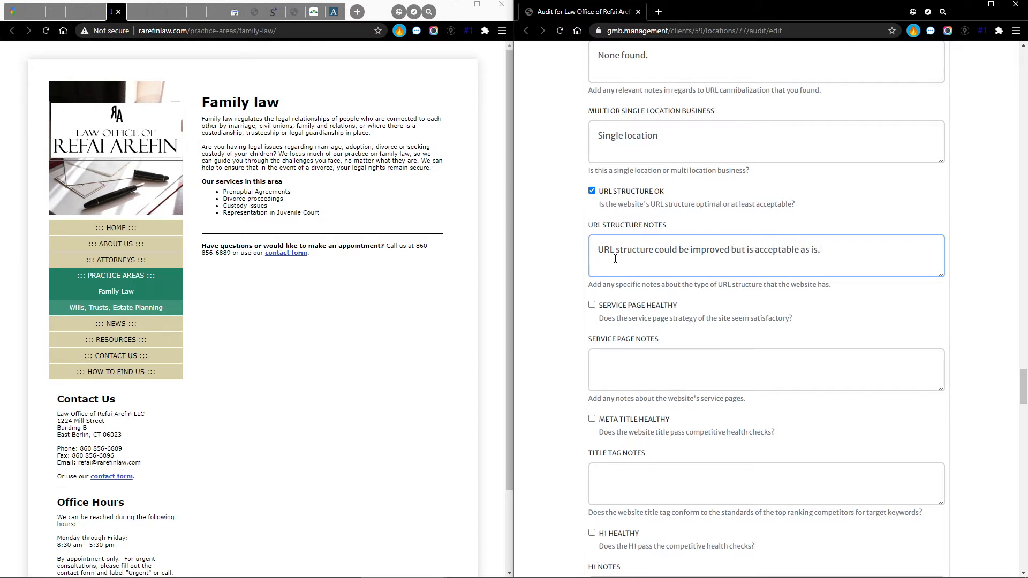
pyautogui.write('s.')
# - Examine the Practice Areas page's service content and check which page its Personal Injury link opens
pyautogui.scroll(-3, 705, 270)
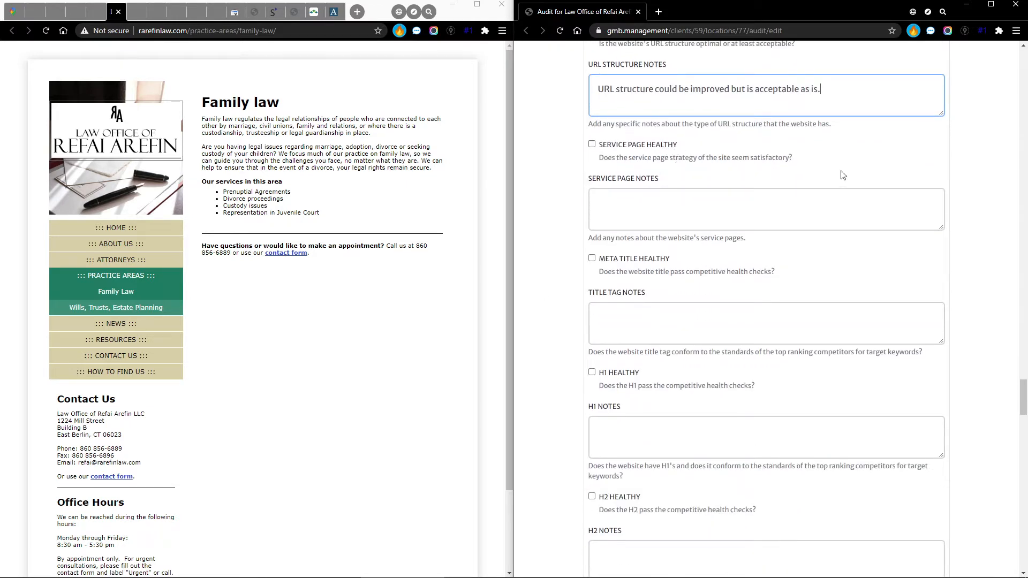
pyautogui.click(93, 6)
pyautogui.moveTo(192, 31); pyautogui.dragTo(240, 36)
pyautogui.click(365, 92)
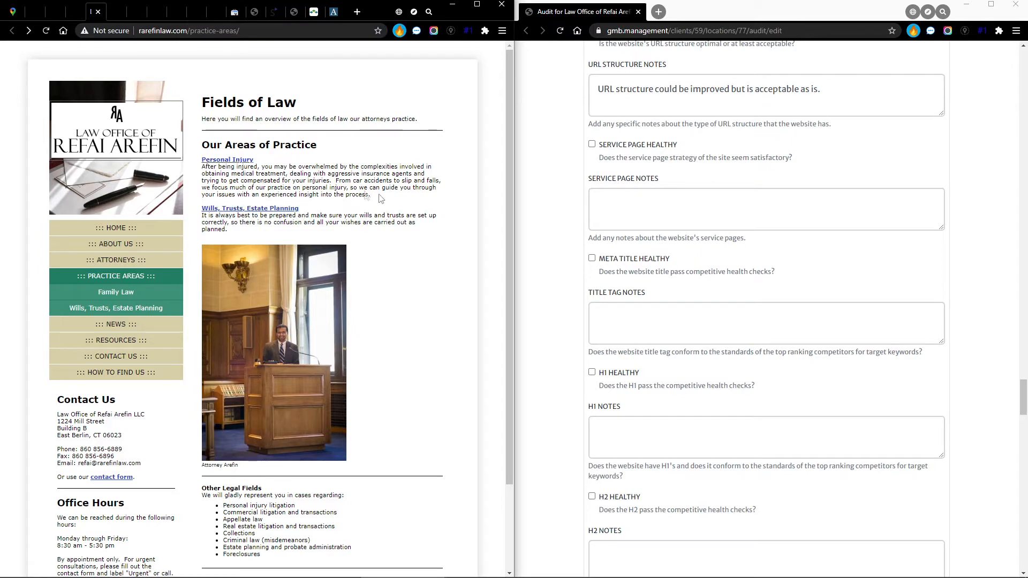
pyautogui.scroll(-2, 325, 366)
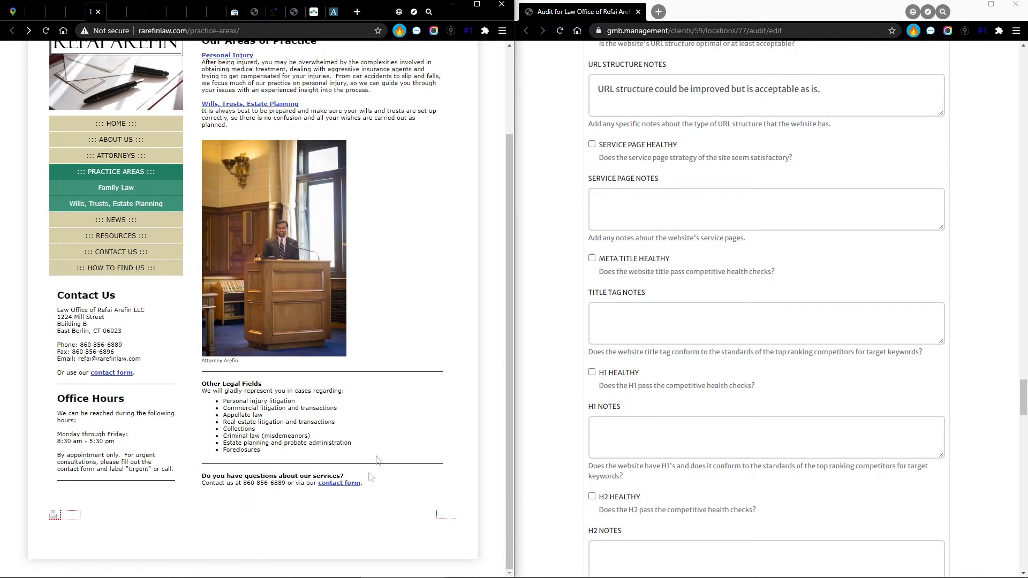
pyautogui.scroll(2, 381, 420)
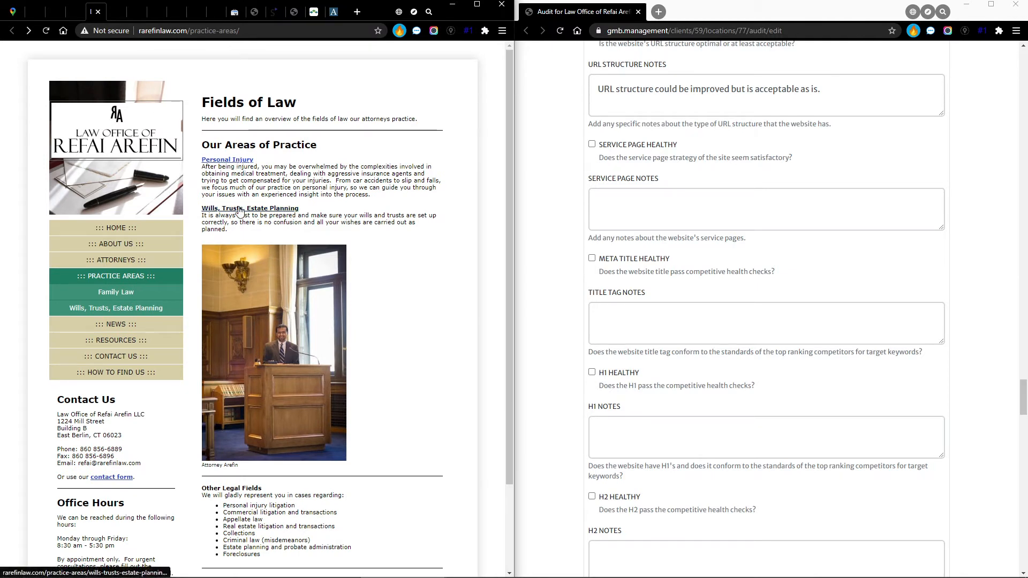
pyautogui.click(236, 161)
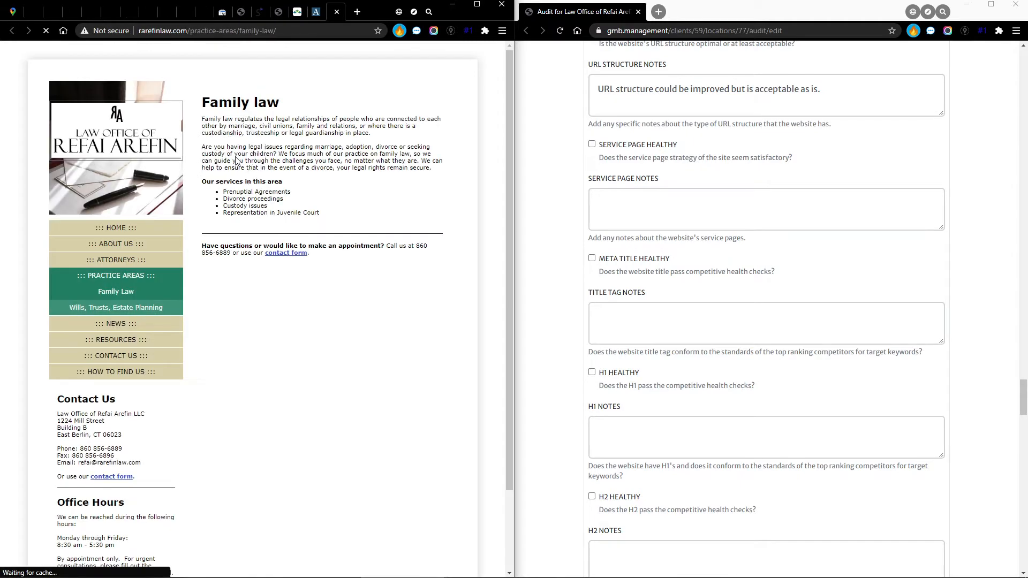
pyautogui.moveTo(279, 102); pyautogui.dragTo(201, 105)
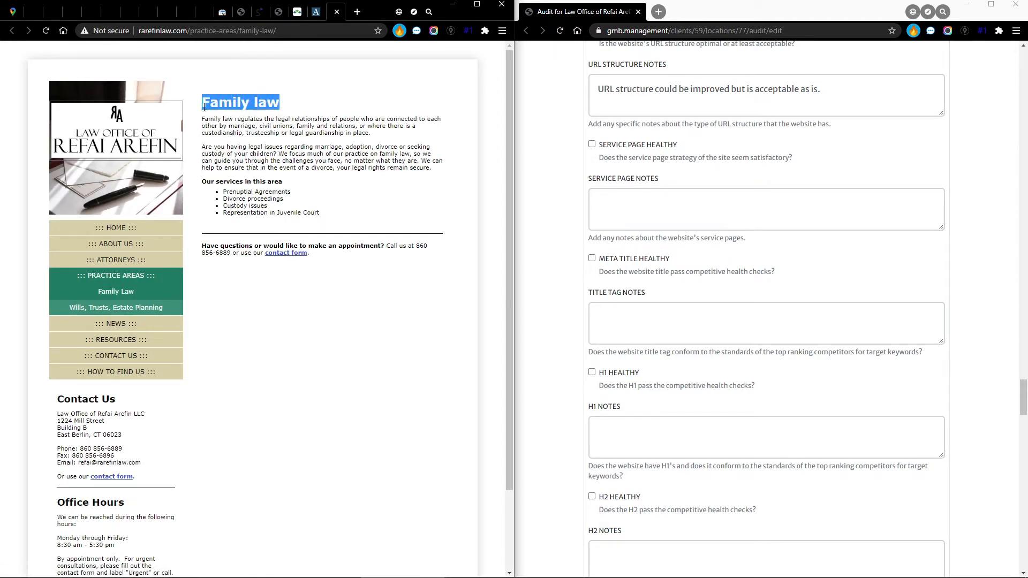
pyautogui.click(344, 194)
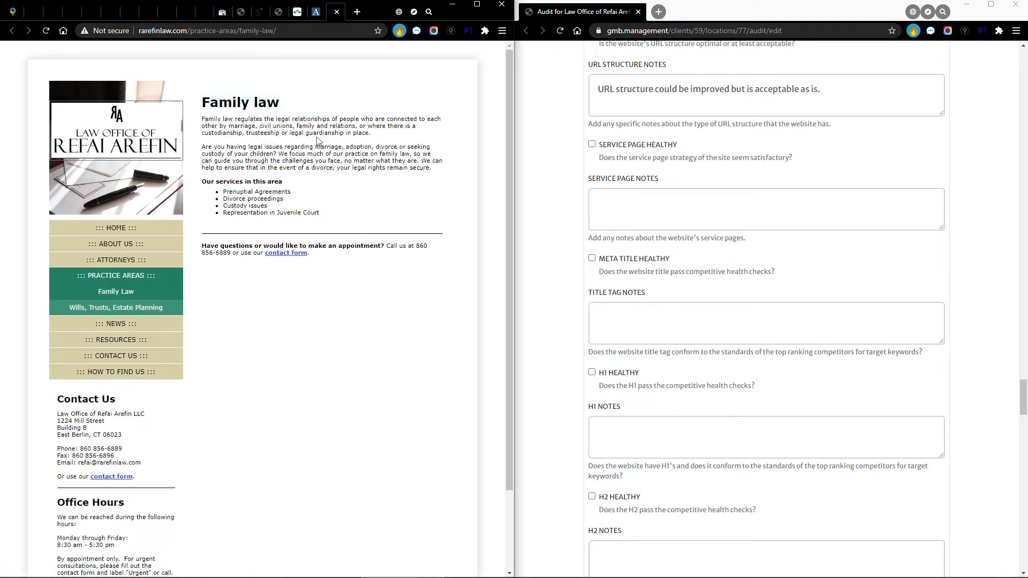
pyautogui.click(336, 12)
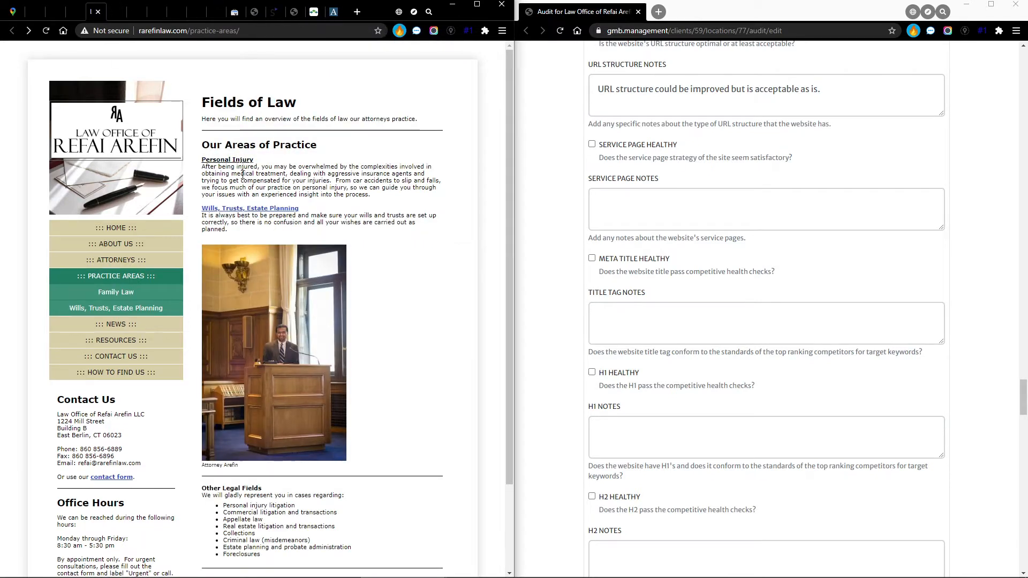
pyautogui.moveTo(371, 195); pyautogui.dragTo(199, 159)
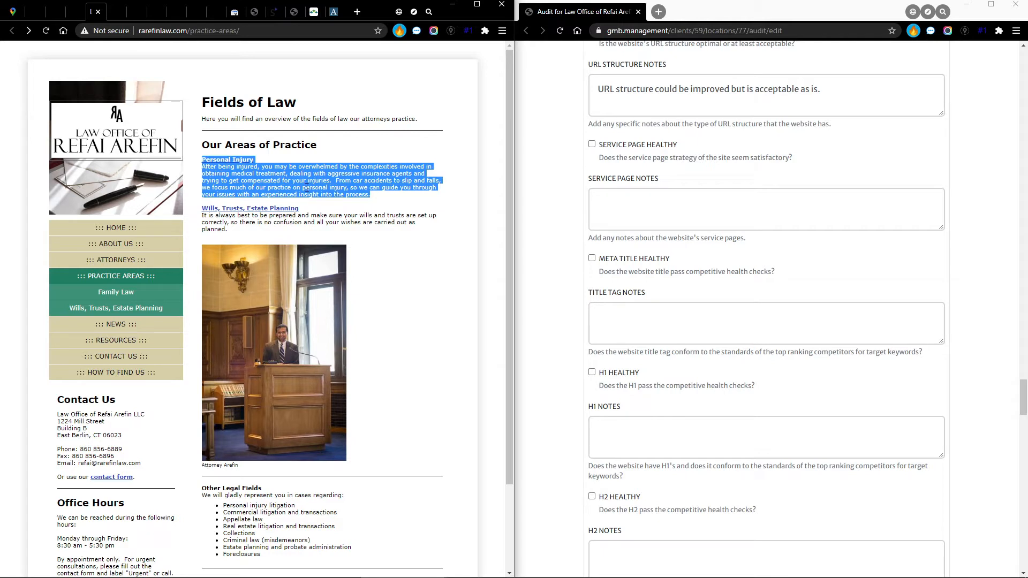
pyautogui.click(380, 214)
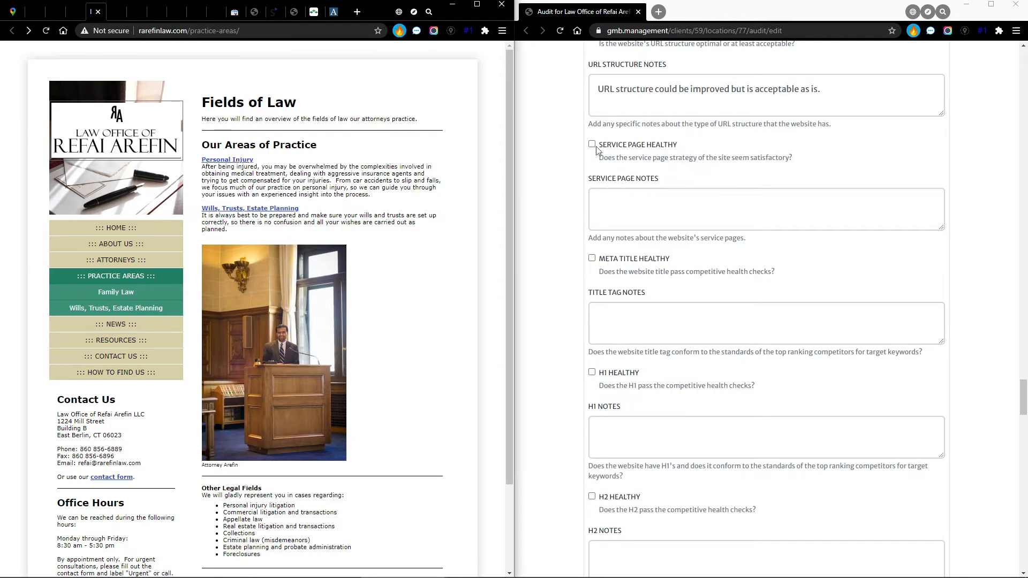
# - Enter the service page notes "Content is very thin and the personal injury link goes to the Family Law page."
pyautogui.click(640, 216)
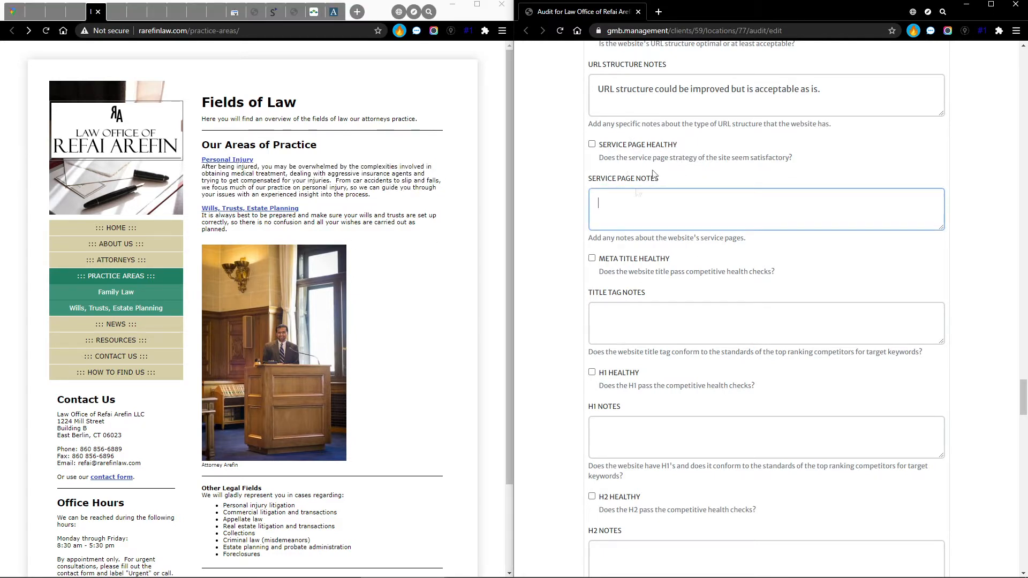
pyautogui.click(642, 209)
pyautogui.write('Content is very thin and the personal injury link goes to the Family Law page.')
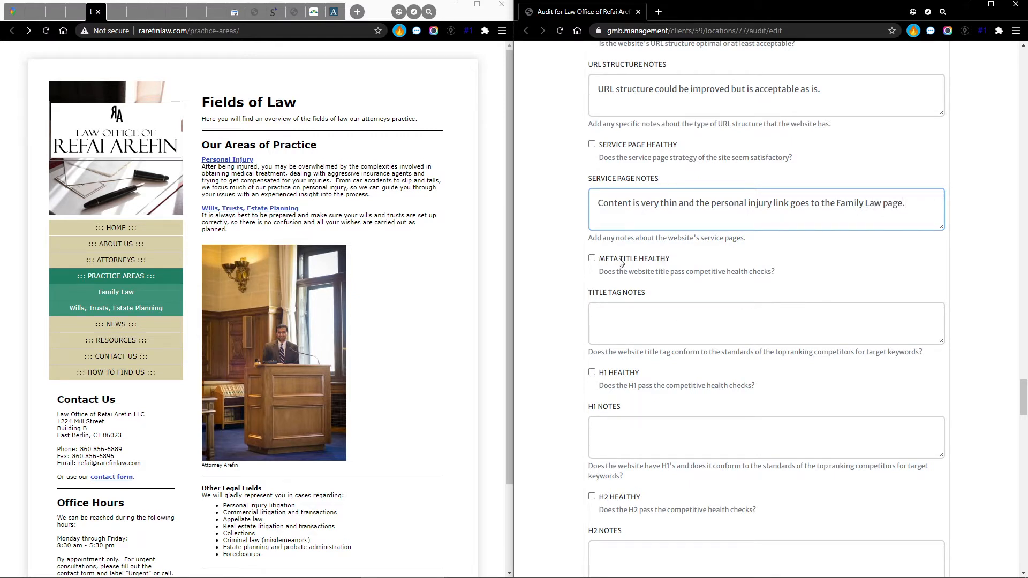
# - Compare the law firm's home page headline with the practice-area headline on the Berlin Law Offices competitor site
pyautogui.scroll(-2, 407, 391)
pyautogui.scroll(2, 411, 389)
pyautogui.click(33, 12)
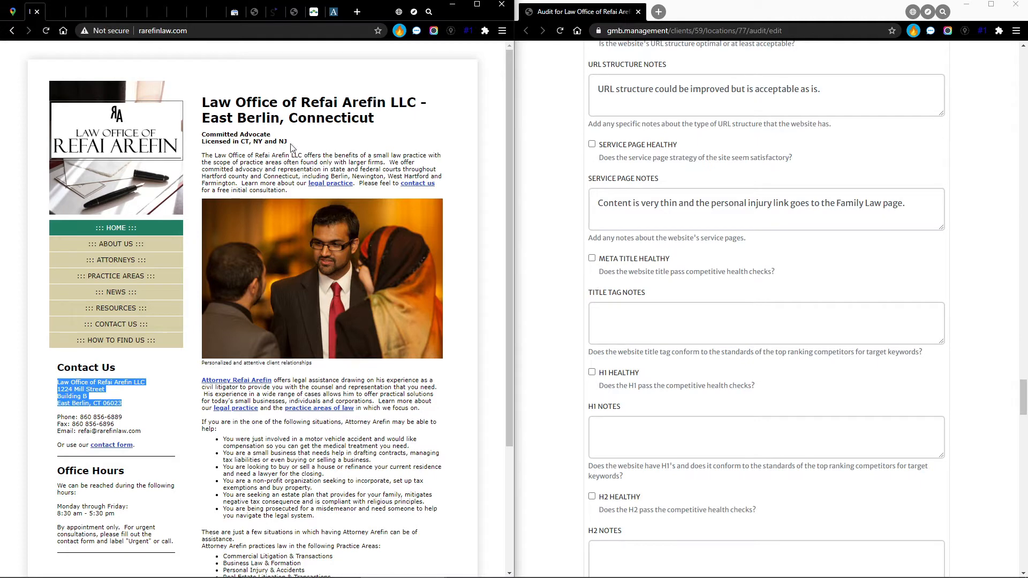
pyautogui.click(294, 12)
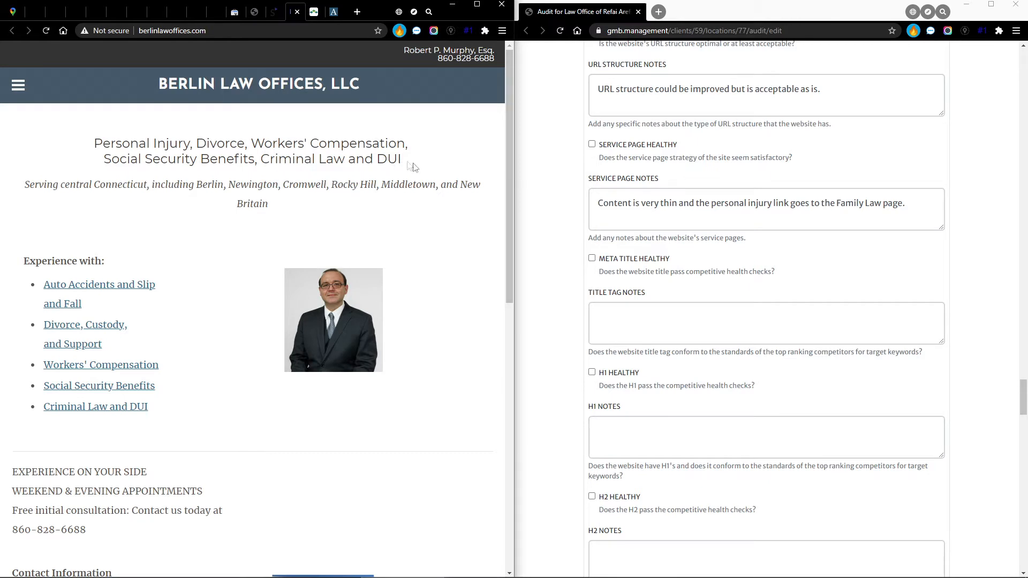
pyautogui.moveTo(411, 166); pyautogui.dragTo(84, 132)
pyautogui.click(264, 160)
pyautogui.moveTo(99, 140); pyautogui.dragTo(408, 160)
pyautogui.click(408, 160)
# - Inspect the Berlin Law Offices home page with SEO META in 1 CLICK, examining the locations, services and brand in its title
pyautogui.click(486, 33)
pyautogui.scroll(-5, 390, 213)
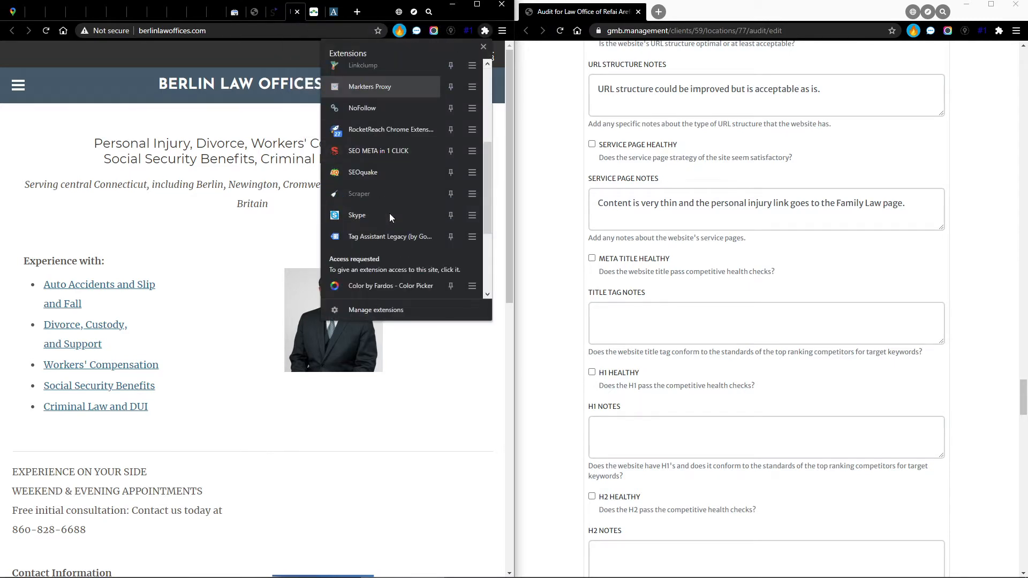
pyautogui.click(364, 154)
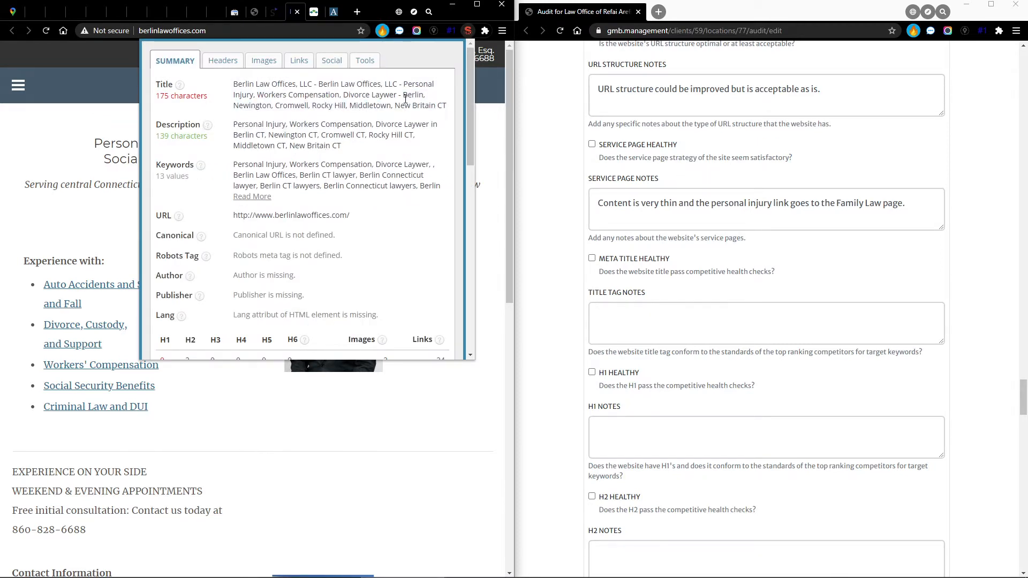
pyautogui.moveTo(402, 97); pyautogui.dragTo(447, 109)
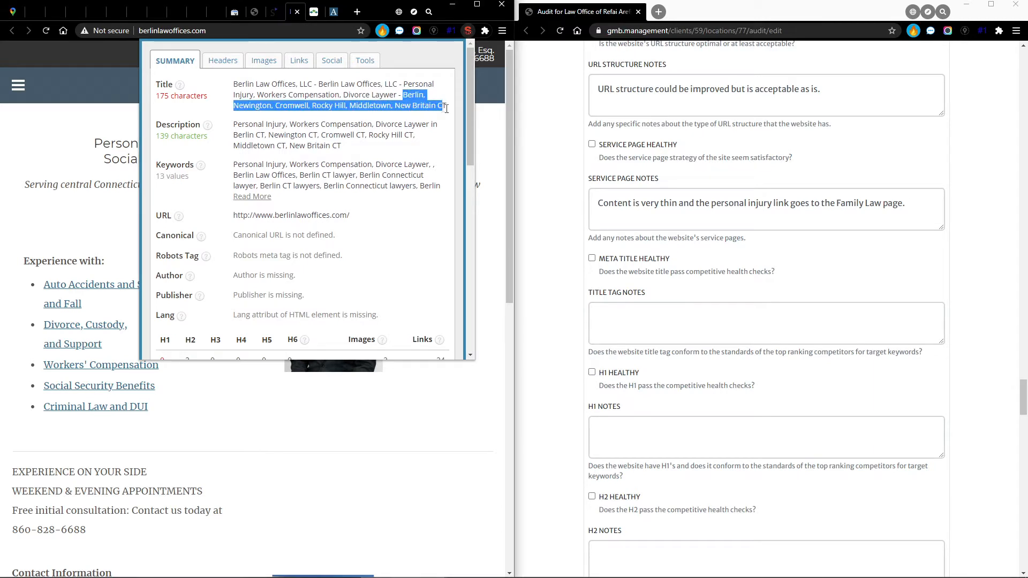
pyautogui.click(299, 96)
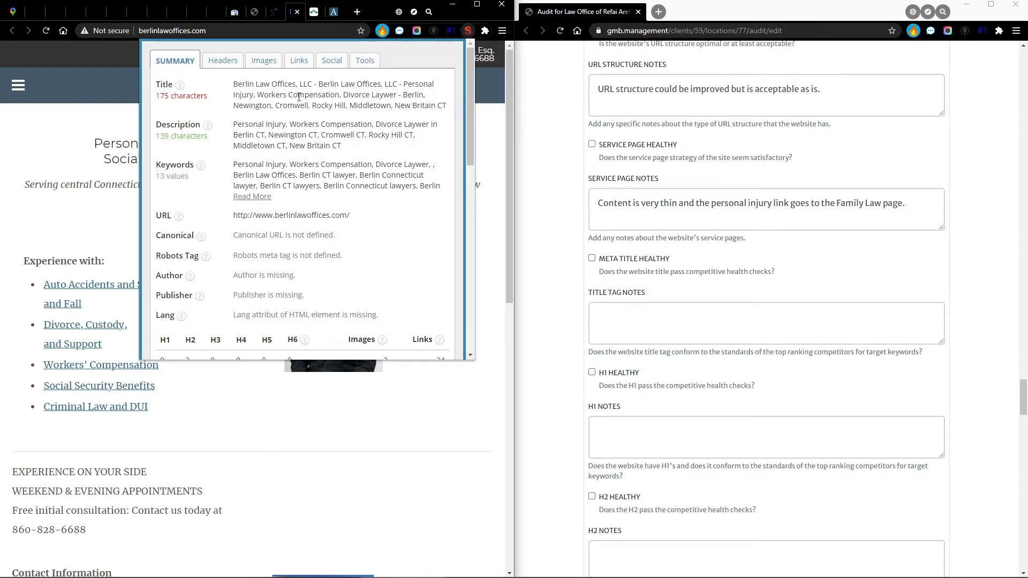
pyautogui.moveTo(398, 97); pyautogui.dragTo(403, 84)
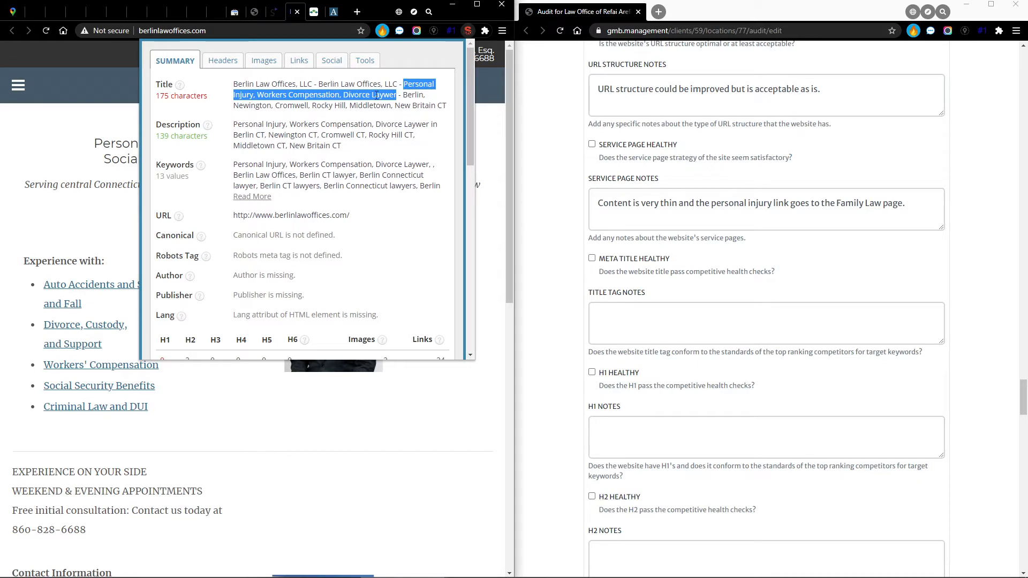
pyautogui.click(351, 108)
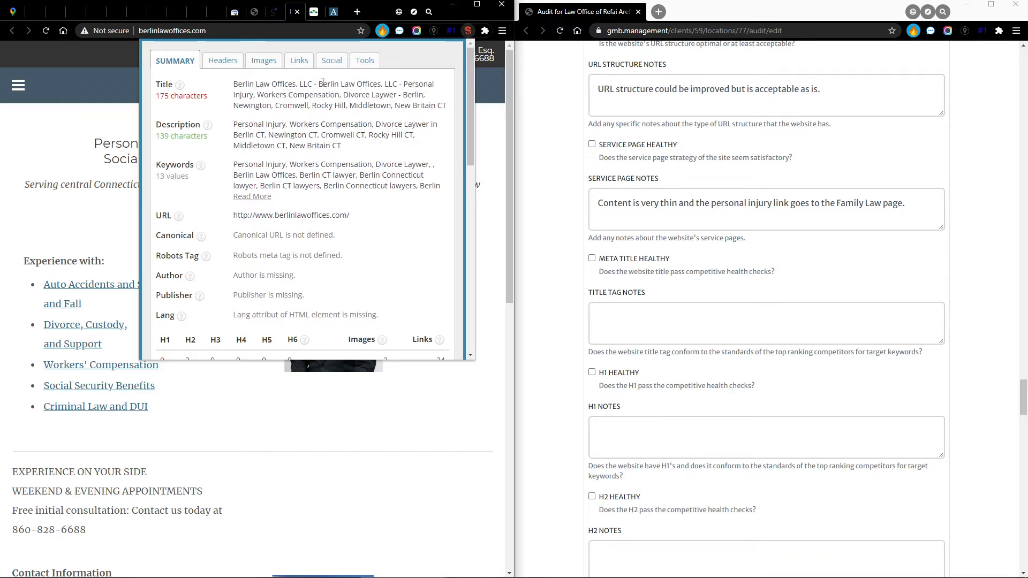
pyautogui.moveTo(319, 85); pyautogui.dragTo(397, 84)
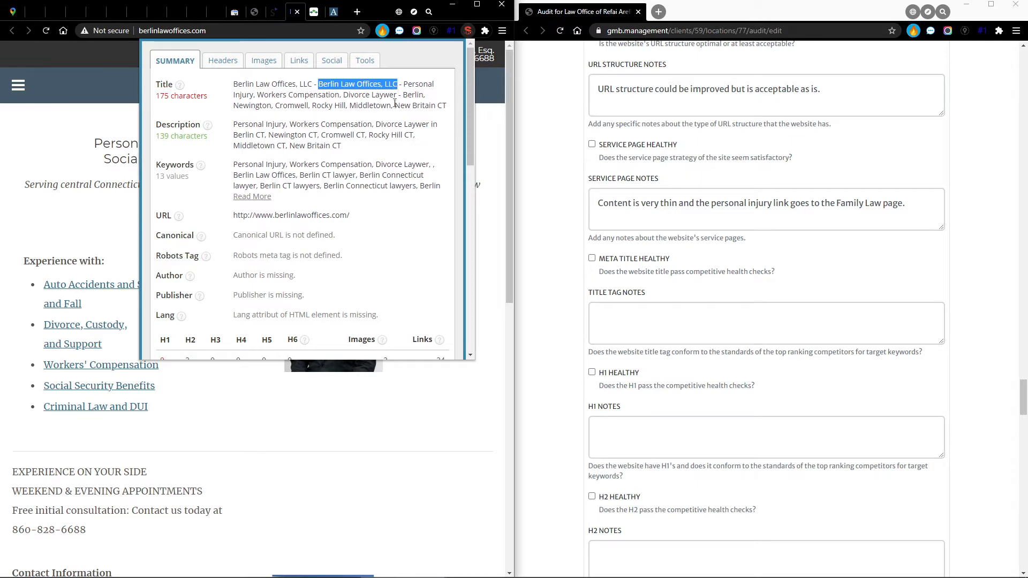
# - Inspect the czepigalaw.com home page with SEO META in 1 CLICK, examining the keywords, locations and brand in its title
pyautogui.click(312, 11)
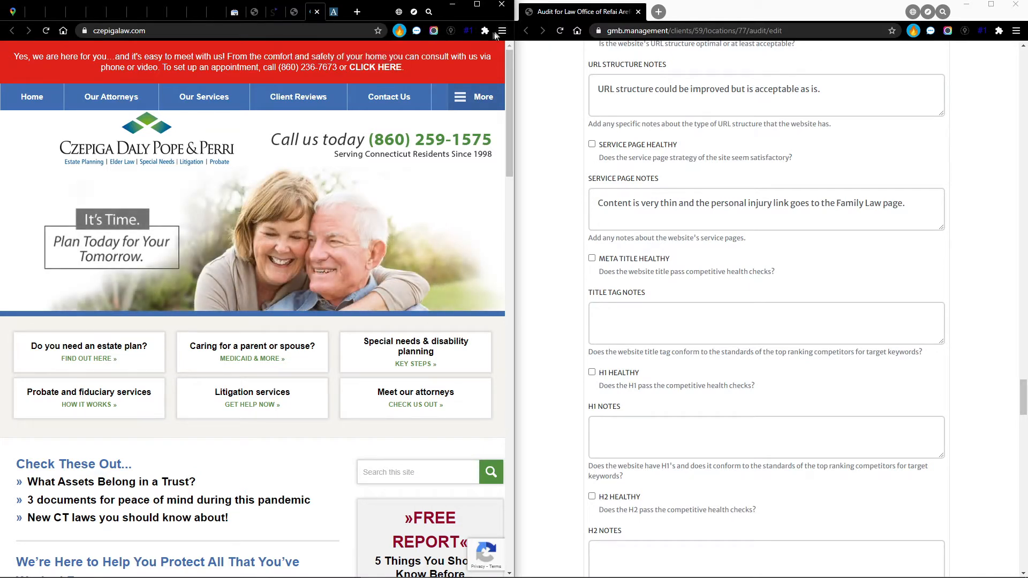
pyautogui.click(485, 31)
pyautogui.scroll(-3, 430, 168)
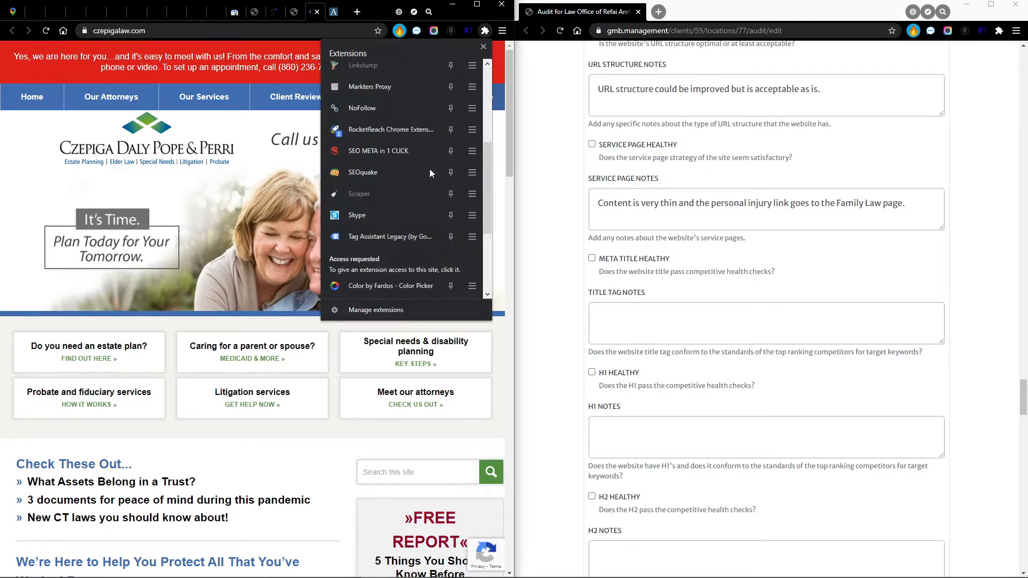
pyautogui.click(377, 151)
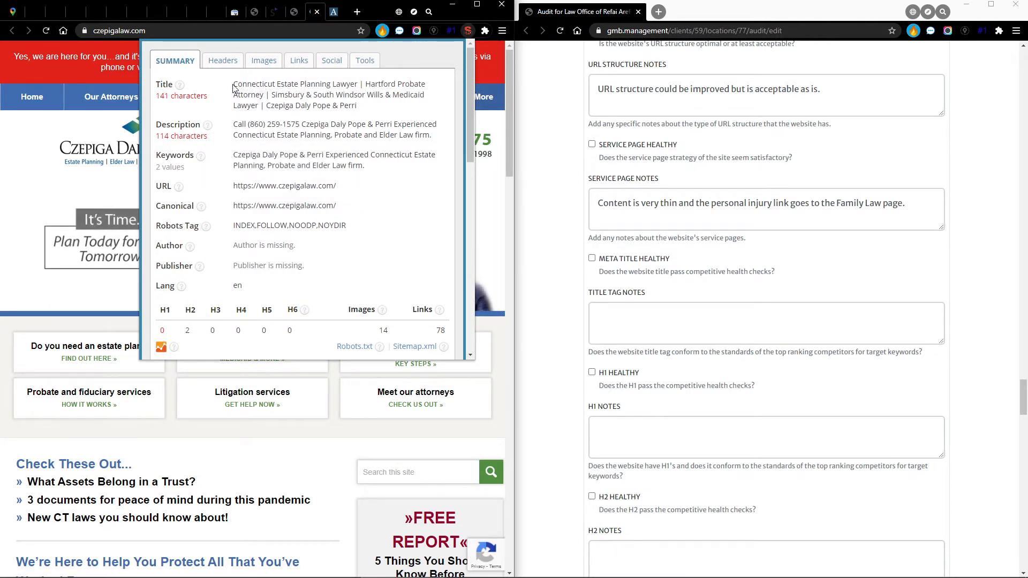
pyautogui.moveTo(277, 86); pyautogui.dragTo(357, 85)
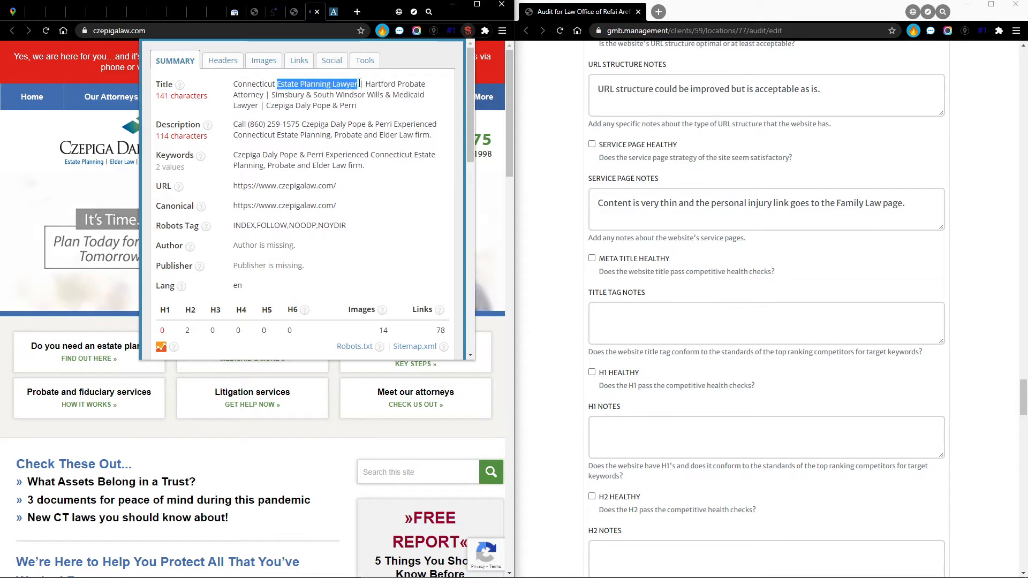
pyautogui.moveTo(277, 85); pyautogui.dragTo(223, 92)
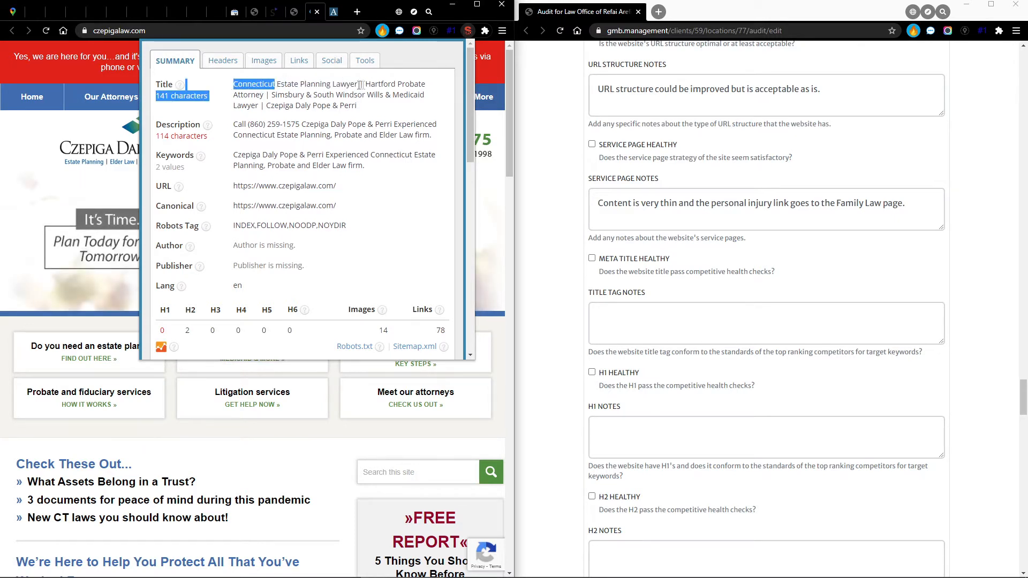
pyautogui.moveTo(365, 85); pyautogui.dragTo(263, 95)
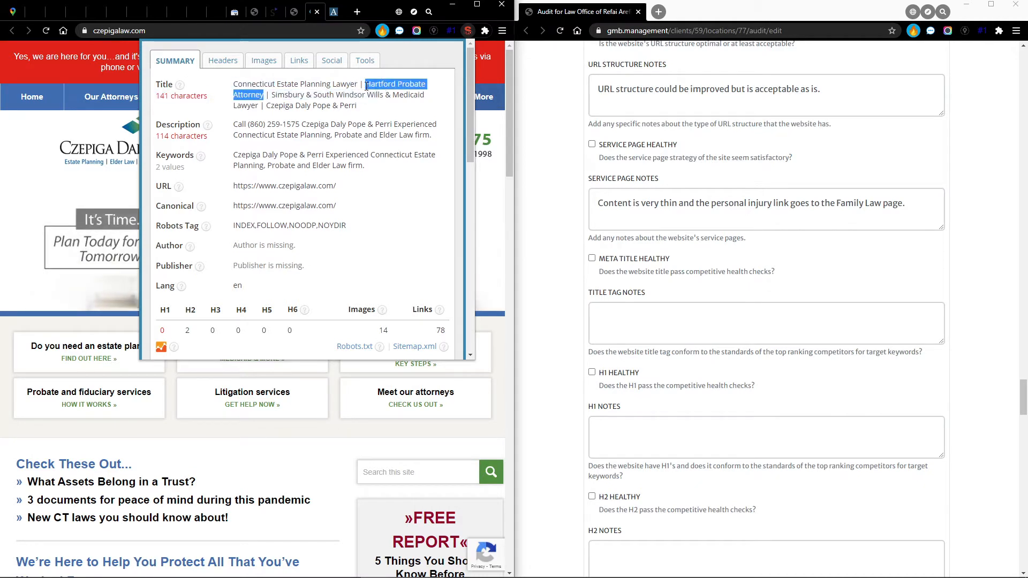
pyautogui.click(396, 84)
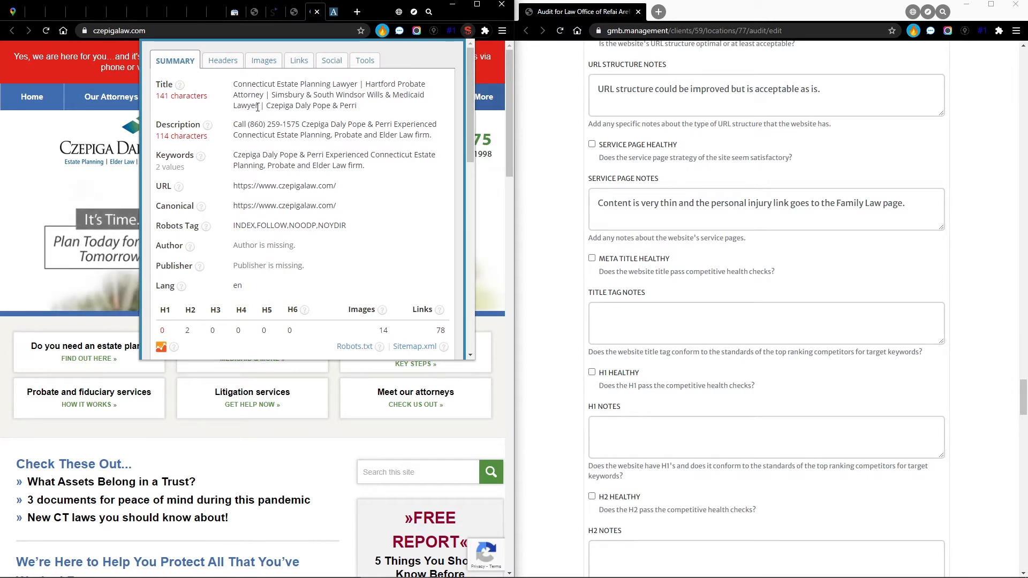
pyautogui.moveTo(358, 106); pyautogui.dragTo(268, 107)
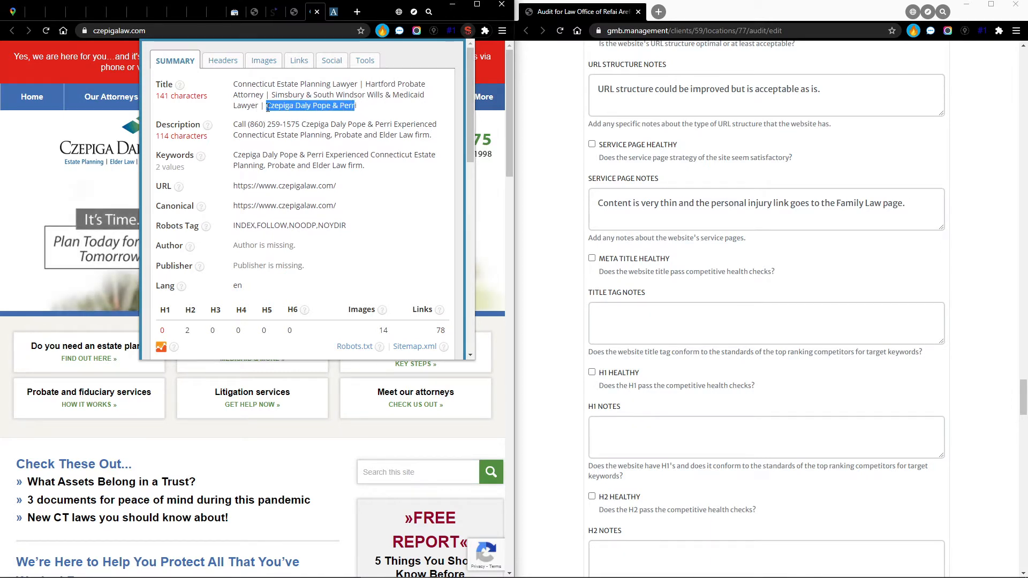
pyautogui.doubleClick(377, 84)
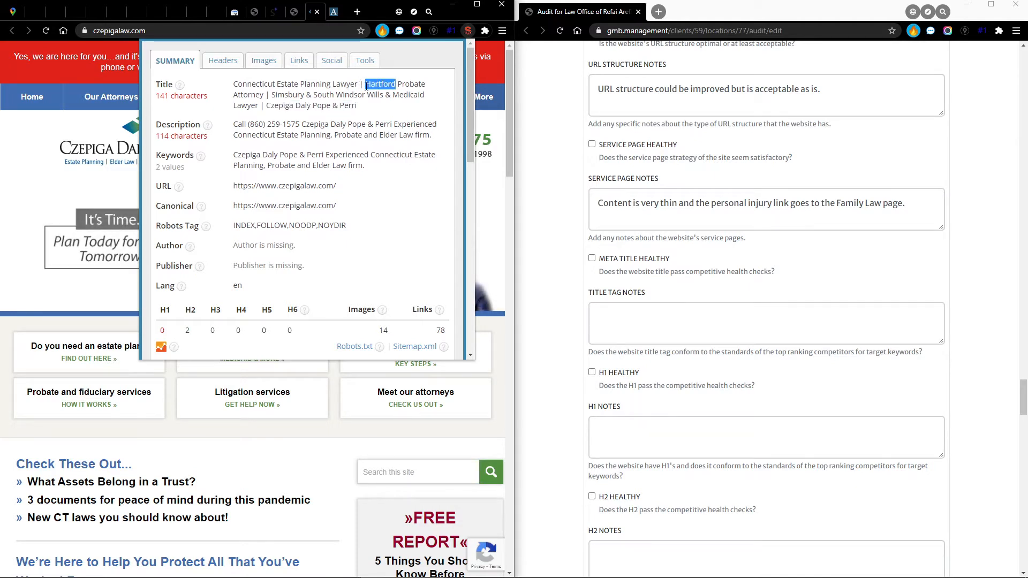
pyautogui.moveTo(271, 94); pyautogui.dragTo(384, 95)
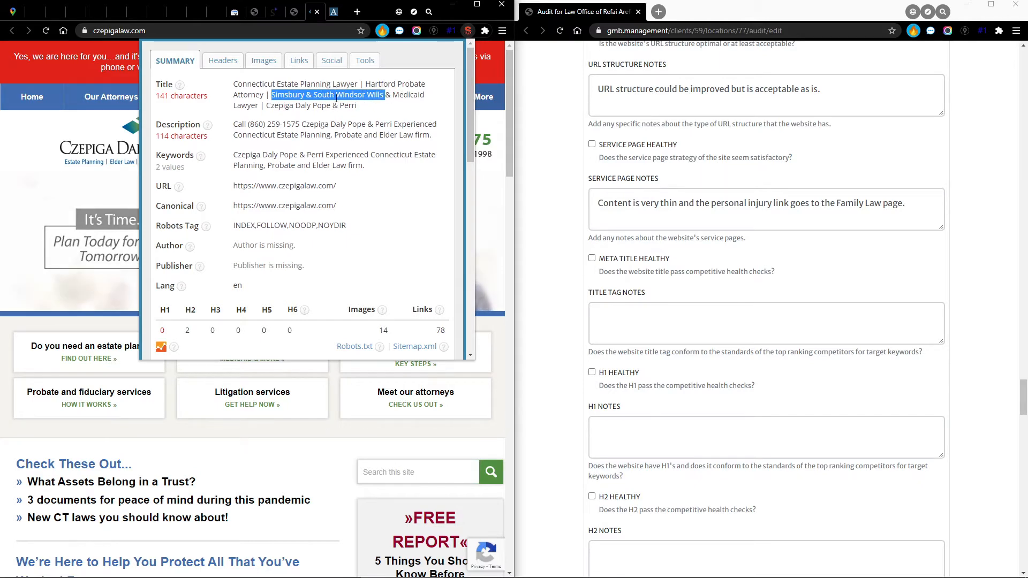
# - Inspect the Aeton Law Partners home page with SEO META in 1 CLICK, examining its title for brand, keyword and location
pyautogui.click(330, 11)
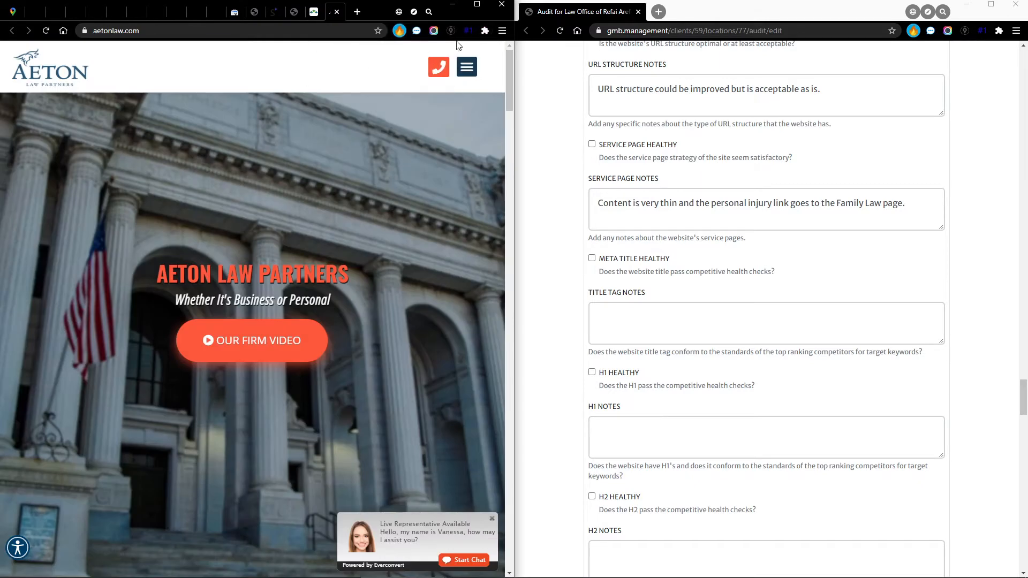
pyautogui.click(485, 30)
pyautogui.scroll(-2, 403, 173)
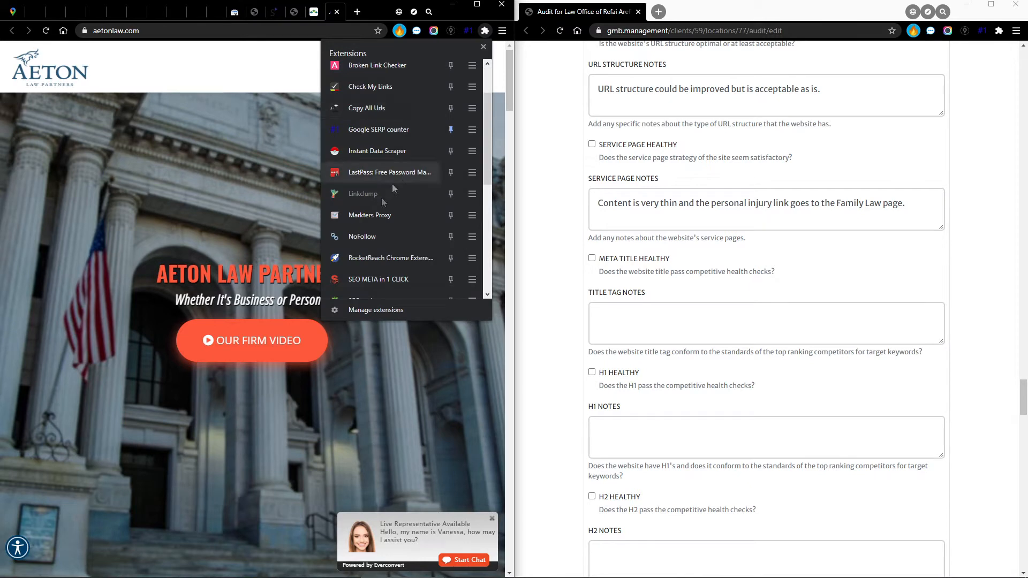
pyautogui.scroll(-5, 381, 187)
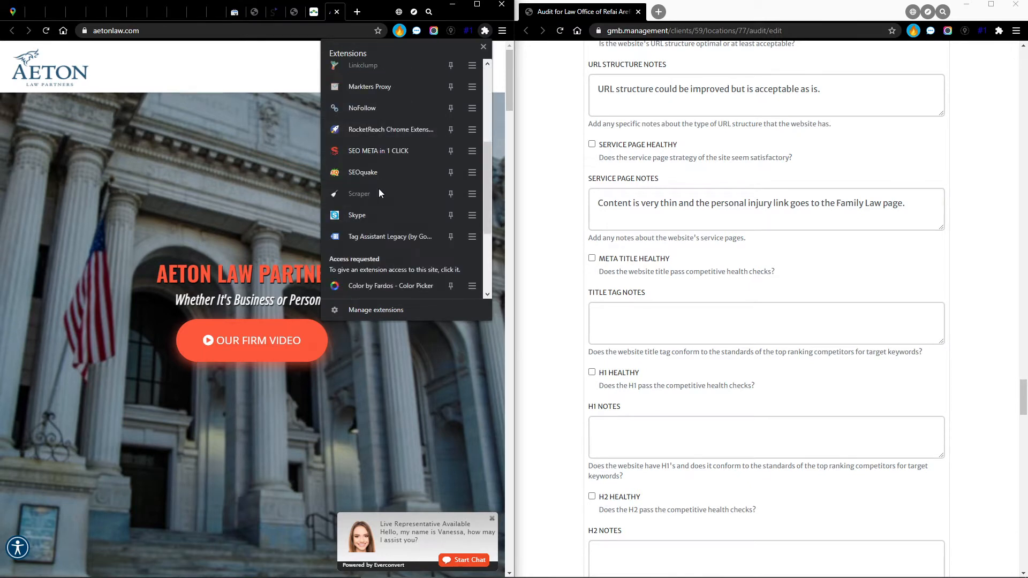
pyautogui.click(377, 151)
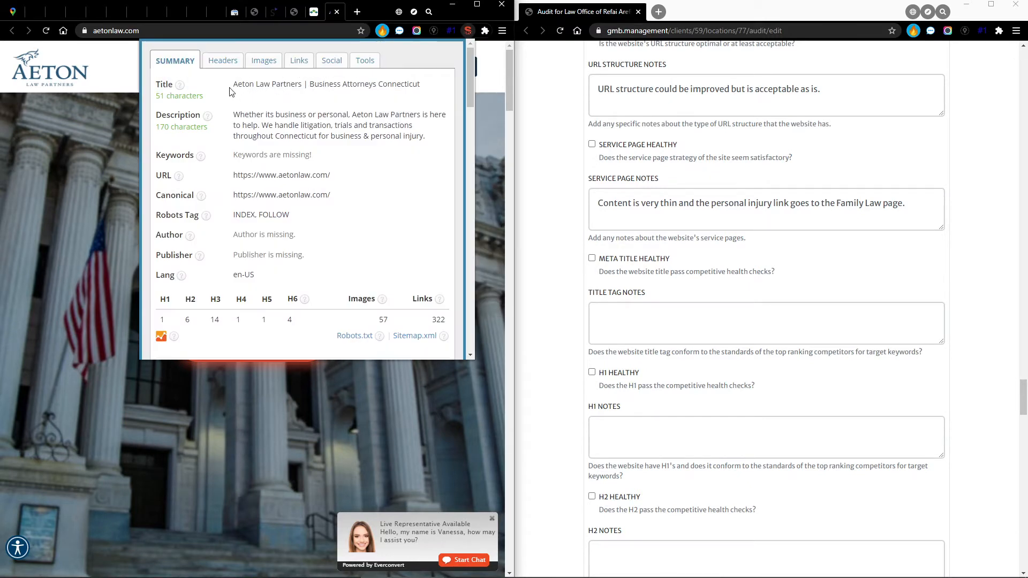
pyautogui.moveTo(234, 84); pyautogui.dragTo(440, 88)
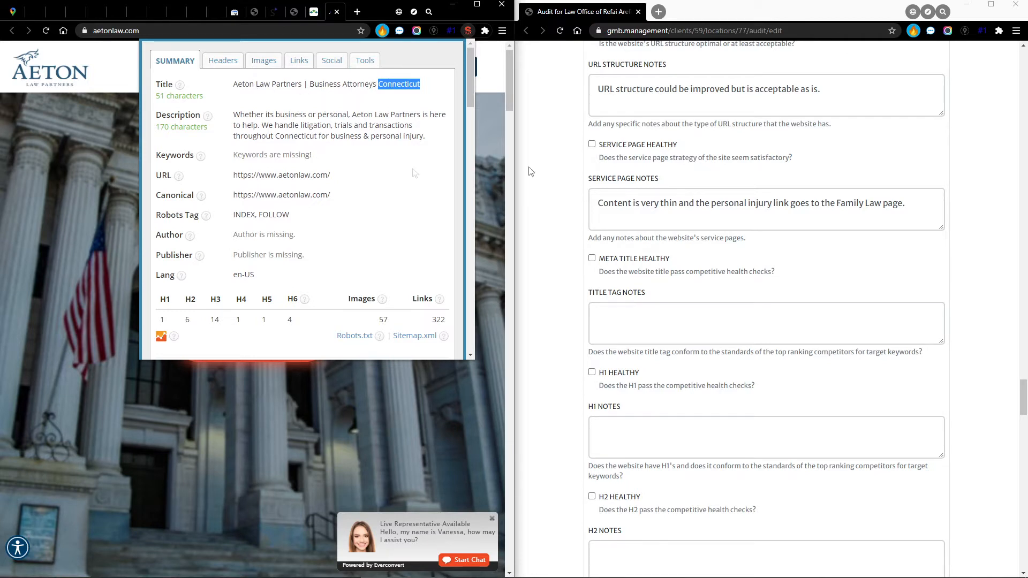
# - Enter the title tag notes "Competitors have brand and location like we do, but comp is using keywords in the title and we are not."
pyautogui.scroll(-1, 612, 262)
pyautogui.click(612, 263)
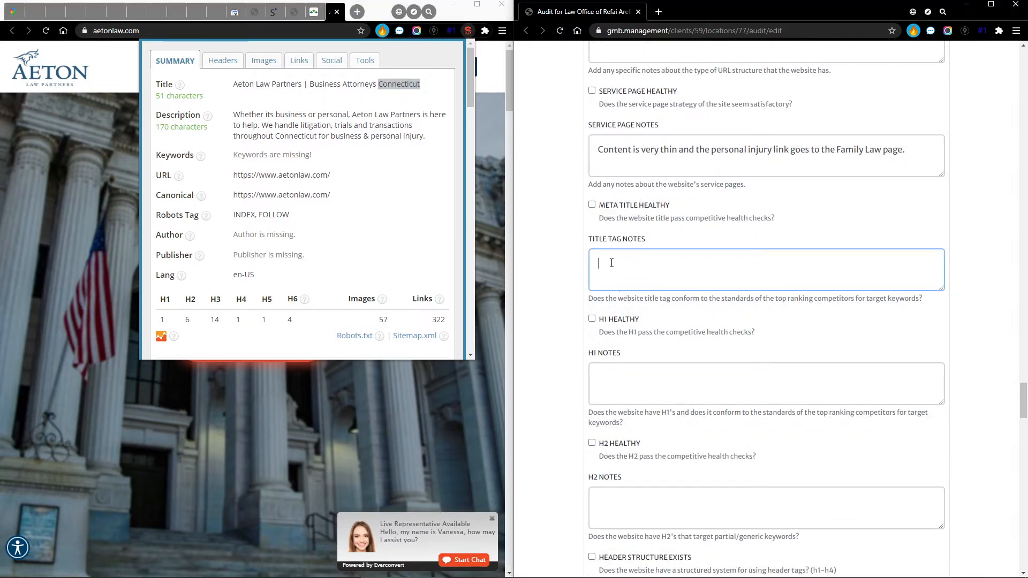
pyautogui.write('Competitors have brand and location like we do, but co')
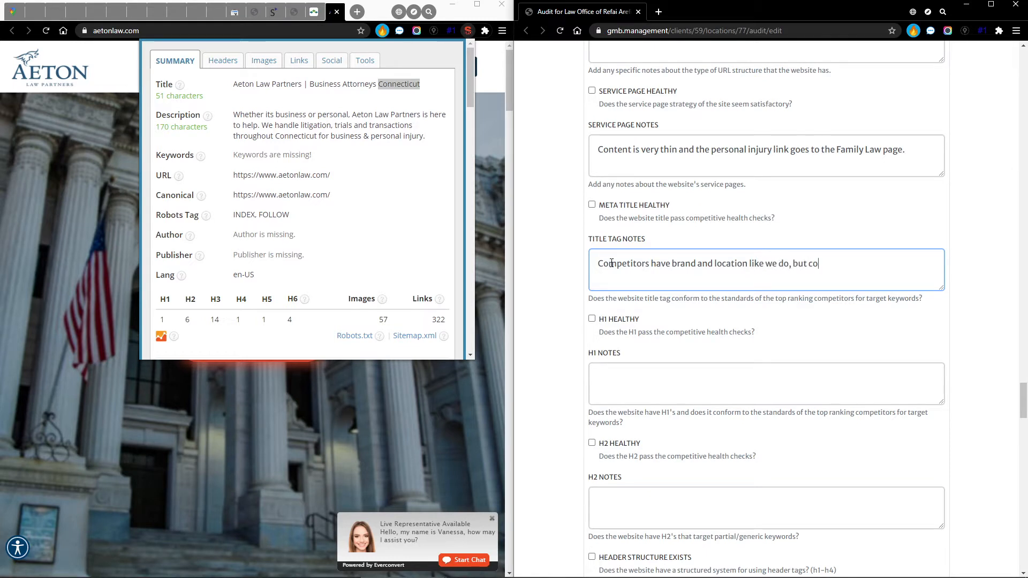
pyautogui.write('mp is using keywords')
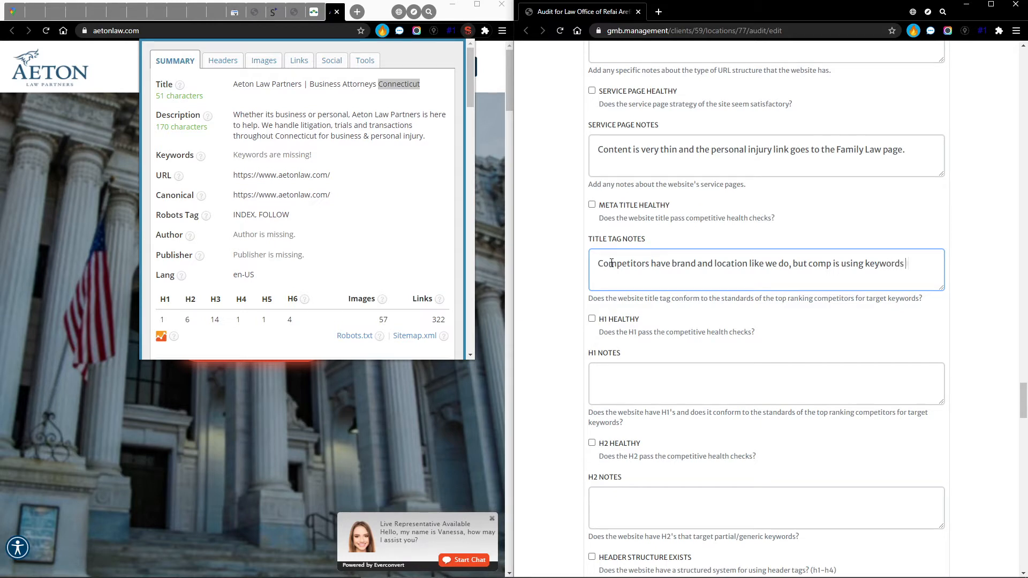
pyautogui.write(' in the title and we are not')
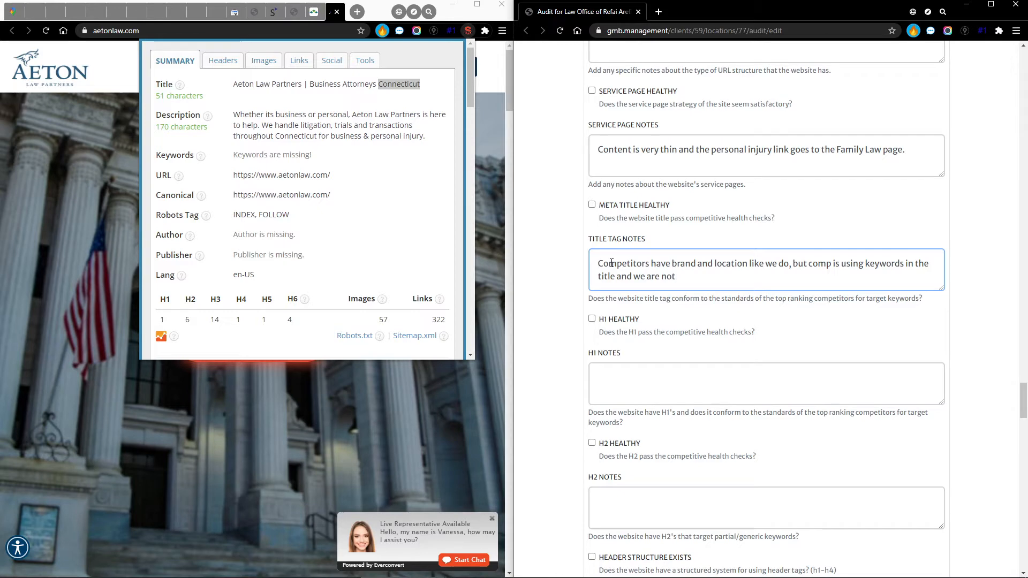
# - Return to the audited firm's home page and examine its main heading for the H1 review
pyautogui.scroll(-1, 686, 298)
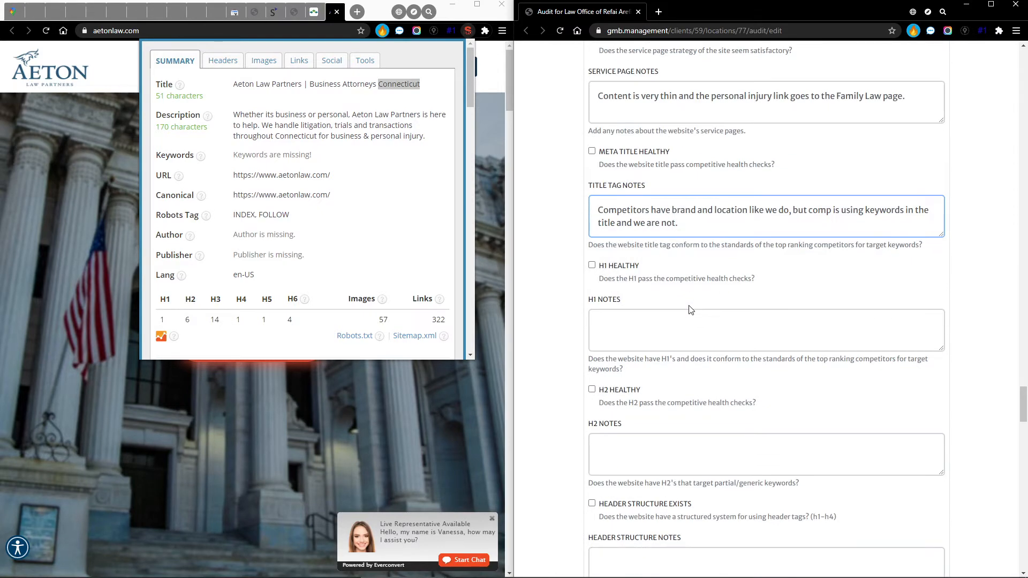
pyautogui.click(26, 12)
pyautogui.moveTo(376, 123); pyautogui.dragTo(202, 101)
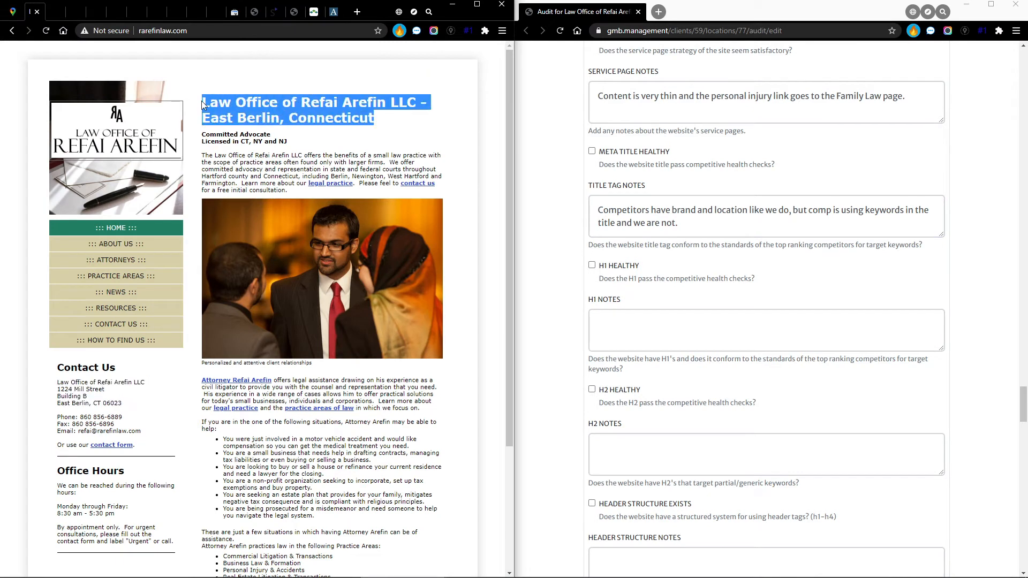
pyautogui.click(343, 112)
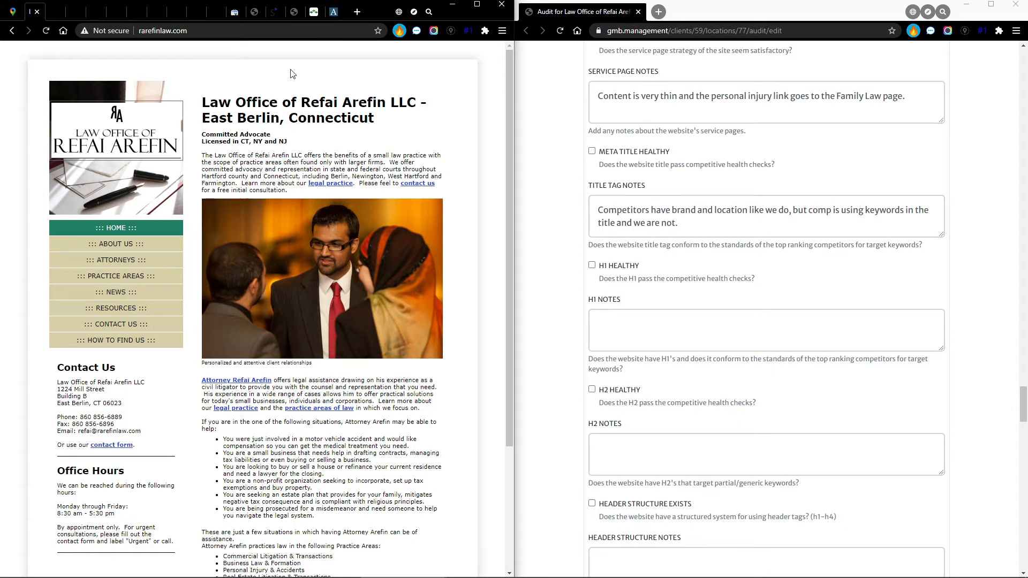
# - Check the header tags on the Berlin Law Offices home page with SEO META in 1 CLICK
pyautogui.click(294, 13)
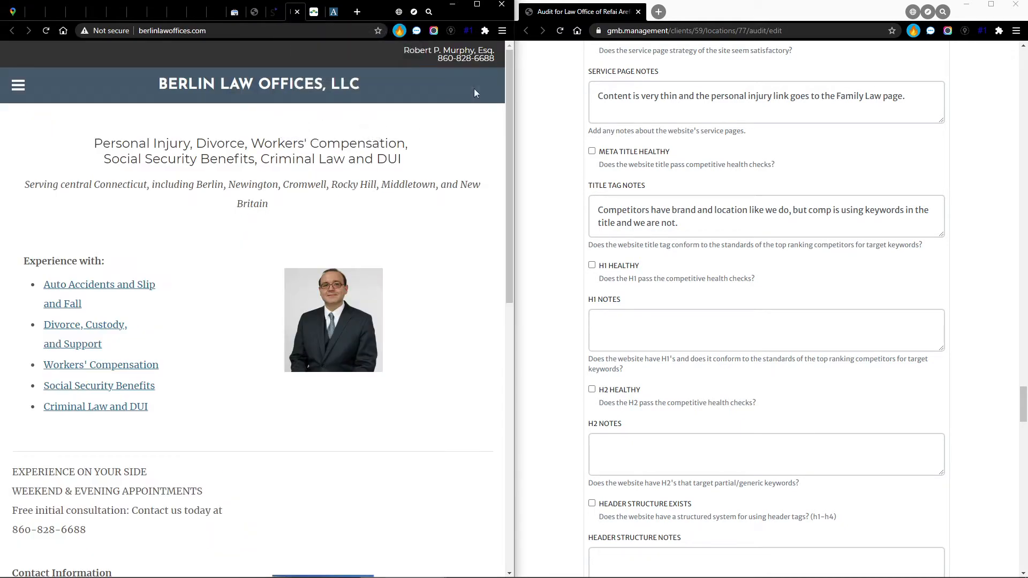
pyautogui.click(485, 30)
pyautogui.scroll(-3, 404, 118)
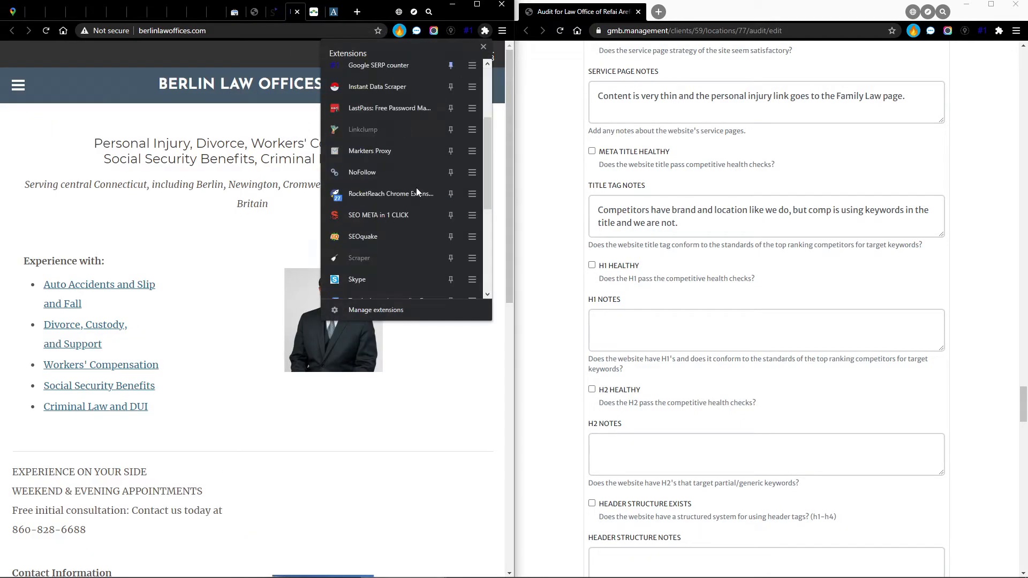
pyautogui.click(359, 221)
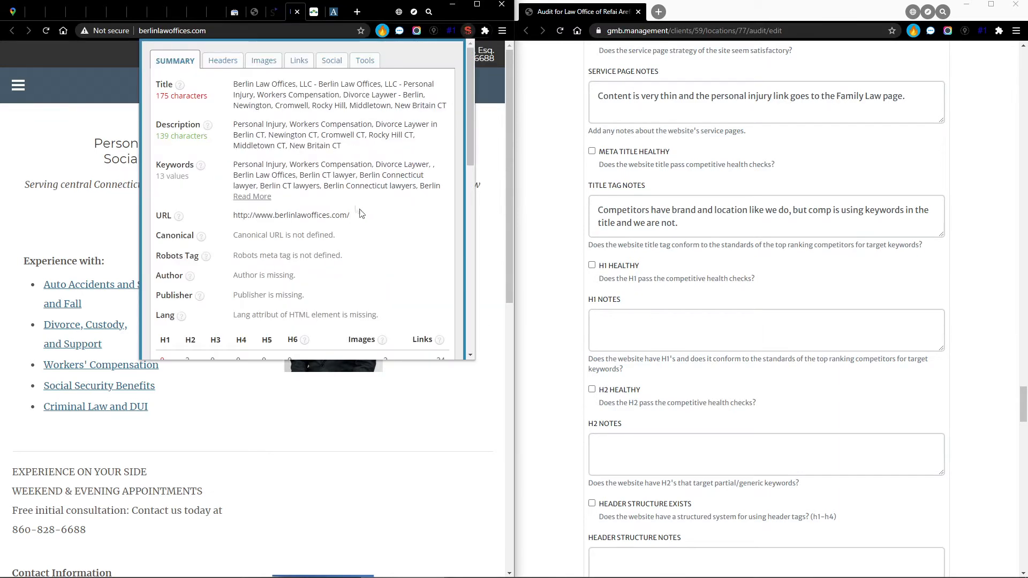
pyautogui.click(220, 61)
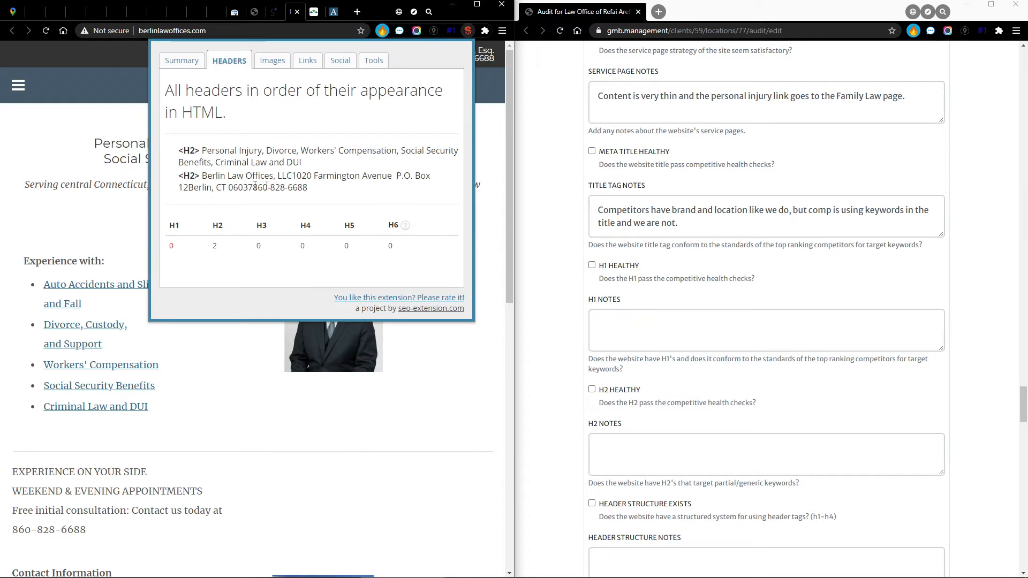
# - Finish reviewing the Berlin Law Offices headers and check the header tags on the czepigalaw.com home page with SEO META in 1 CLICK
pyautogui.moveTo(298, 187); pyautogui.dragTo(319, 170)
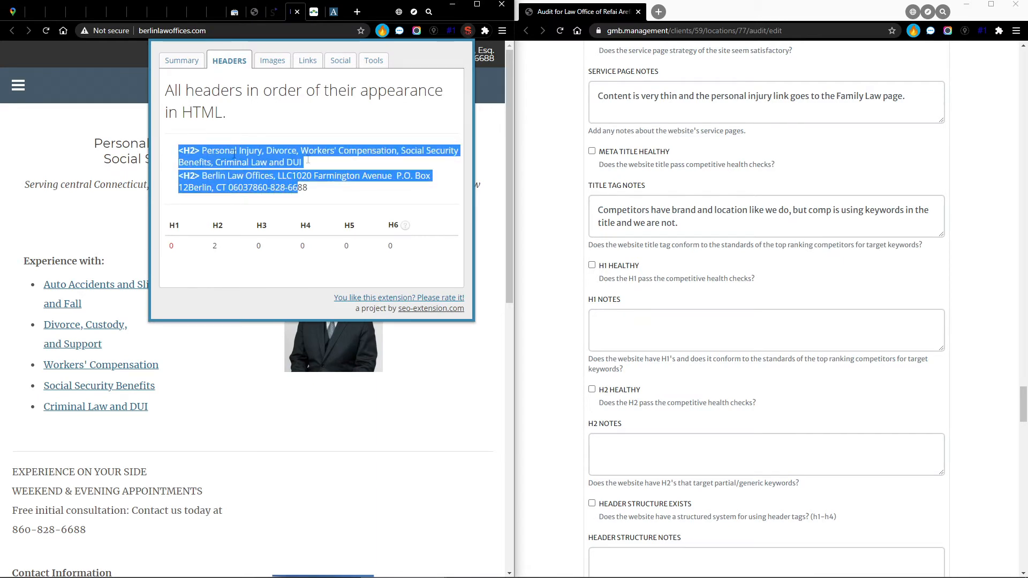
pyautogui.click(313, 11)
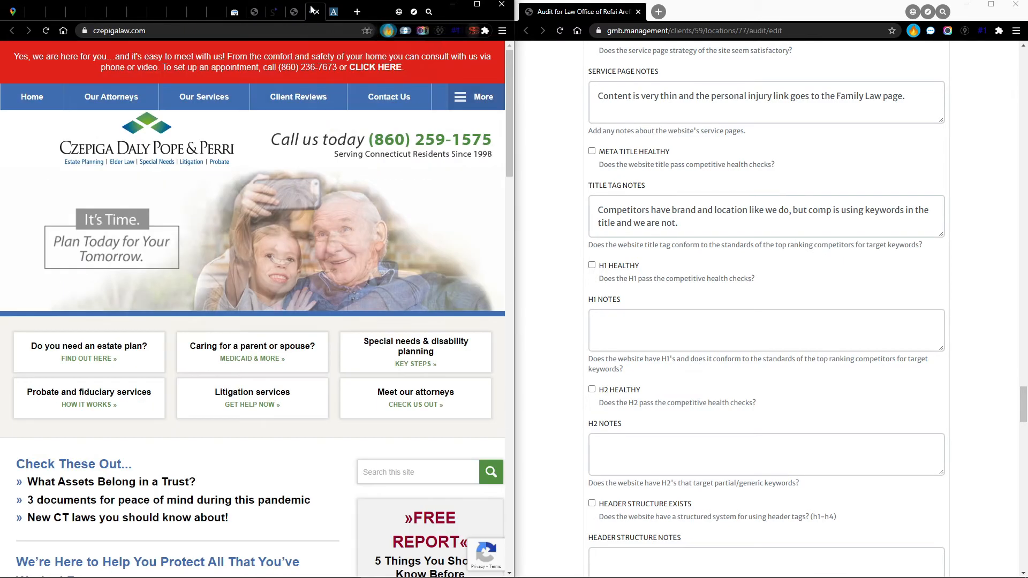
pyautogui.click(485, 30)
pyautogui.scroll(-3, 369, 220)
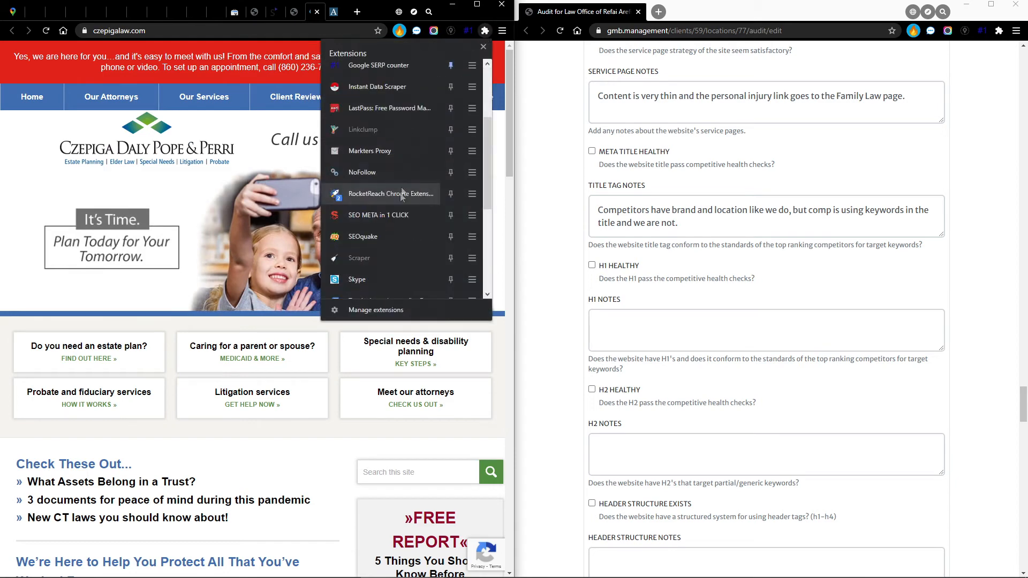
pyautogui.click(371, 218)
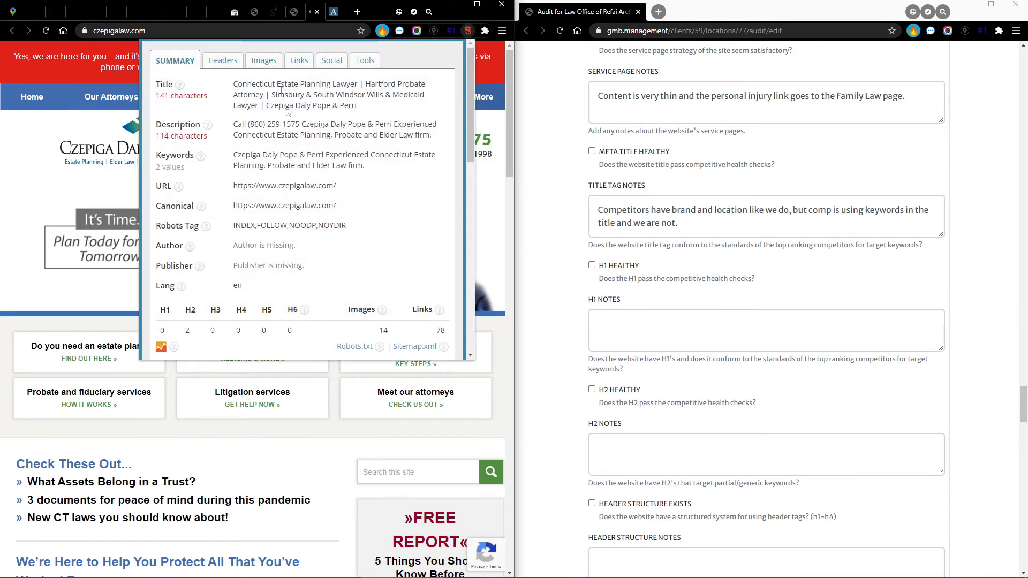
pyautogui.click(212, 59)
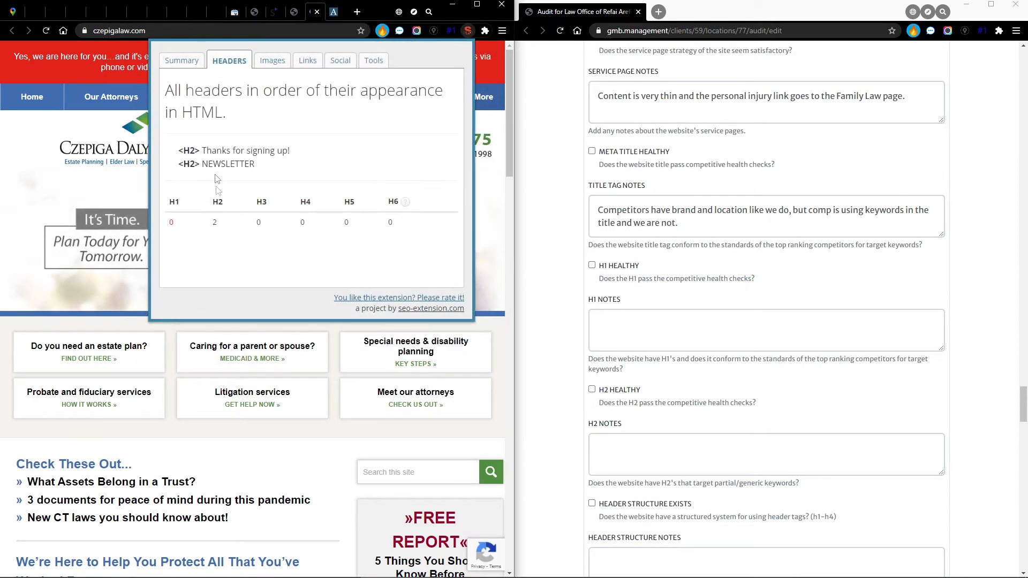
pyautogui.moveTo(255, 163); pyautogui.dragTo(179, 148)
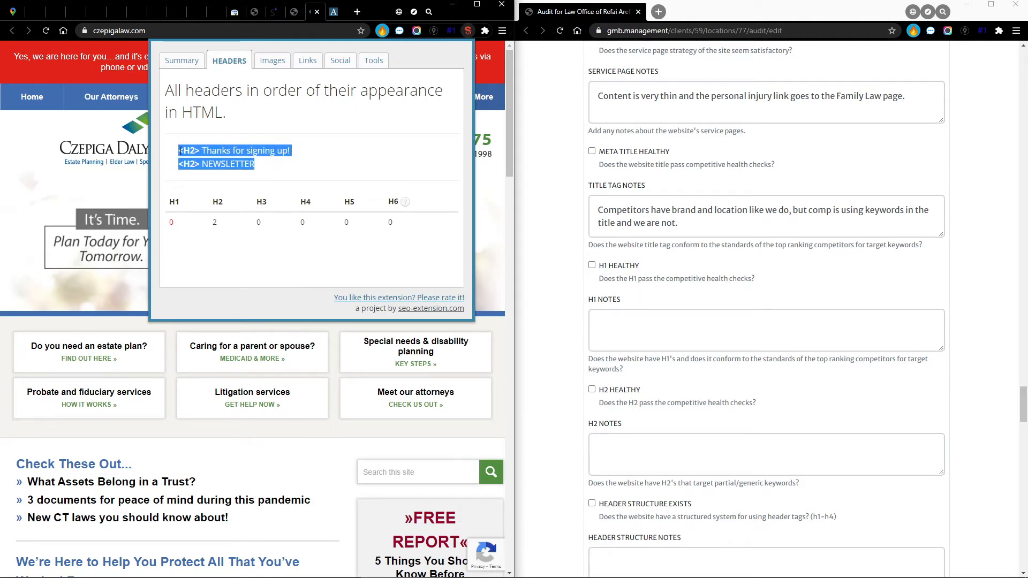
pyautogui.click(320, 172)
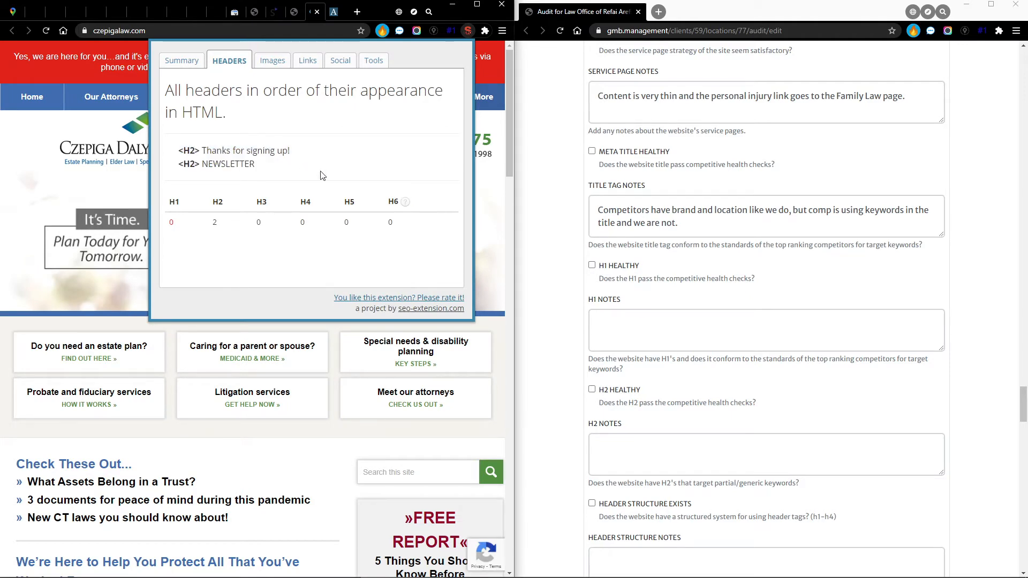
# - List the header tags of the Aeton Law Partners home page with SEO META in 1 CLICK and examine its H1 for keywords
pyautogui.click(332, 9)
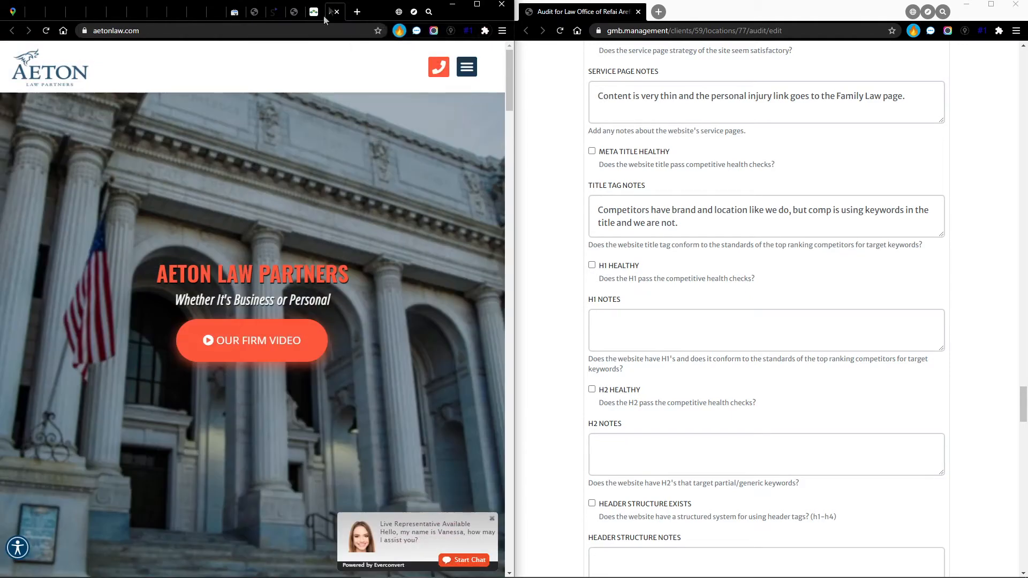
pyautogui.click(485, 30)
pyautogui.scroll(-1, 379, 188)
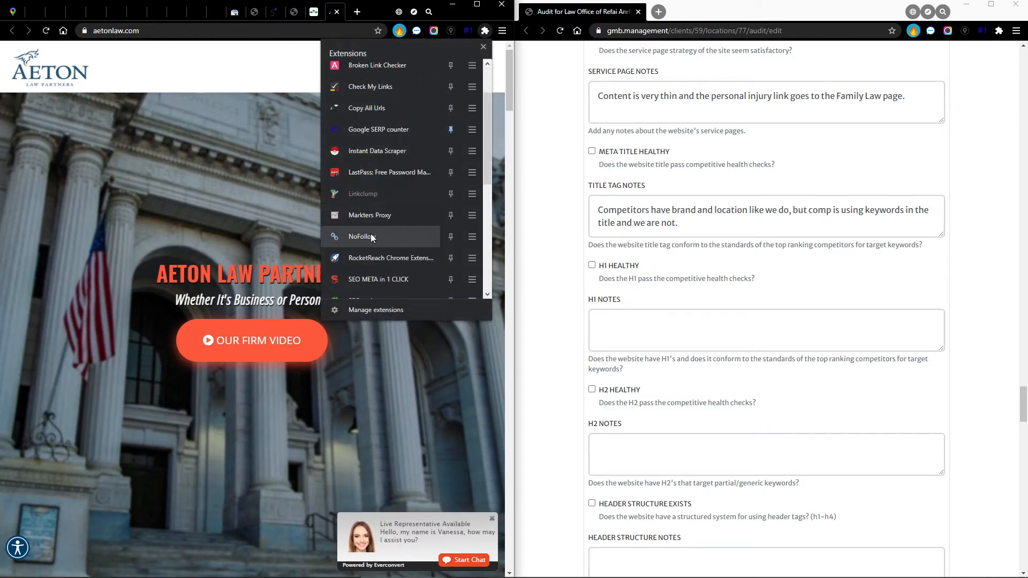
pyautogui.scroll(-1, 370, 233)
pyautogui.click(374, 220)
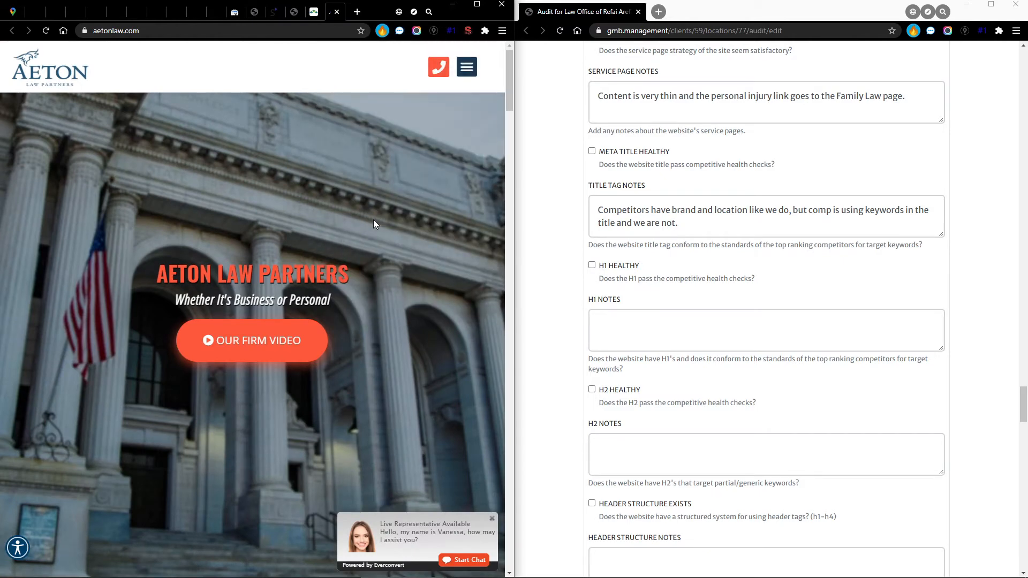
pyautogui.click(220, 61)
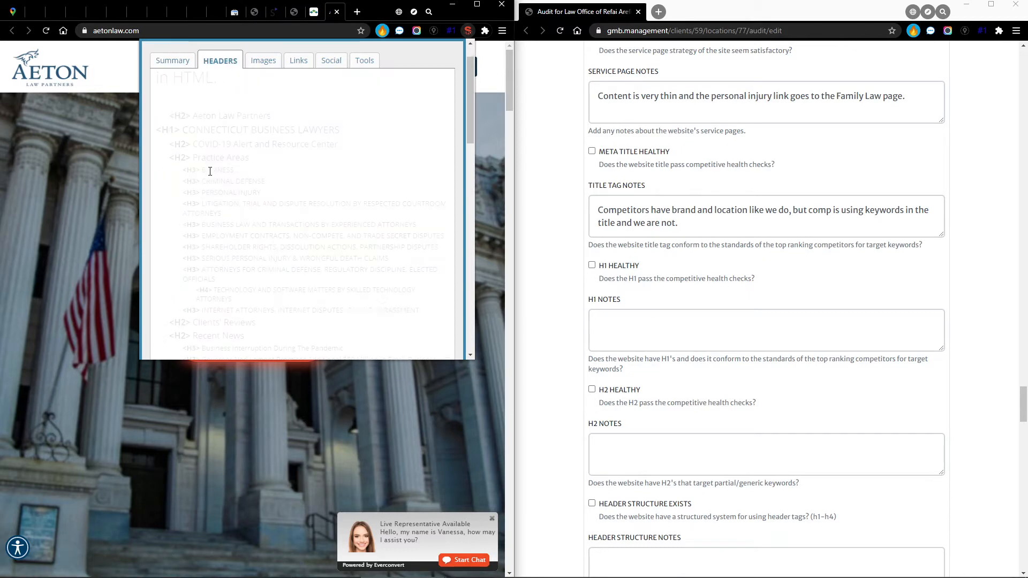
pyautogui.scroll(-2, 208, 160)
pyautogui.scroll(1, 219, 157)
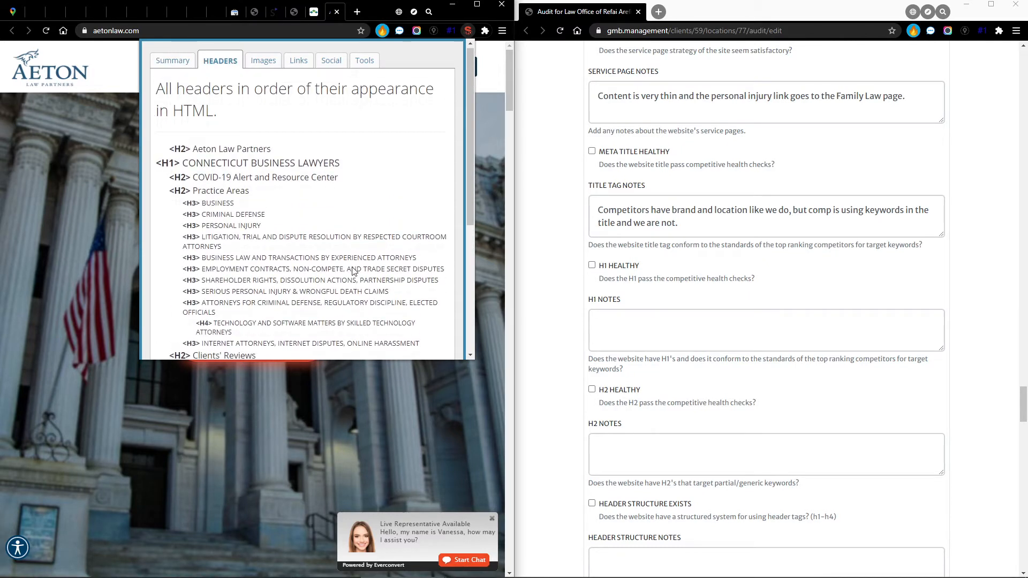
pyautogui.moveTo(179, 164); pyautogui.dragTo(348, 171)
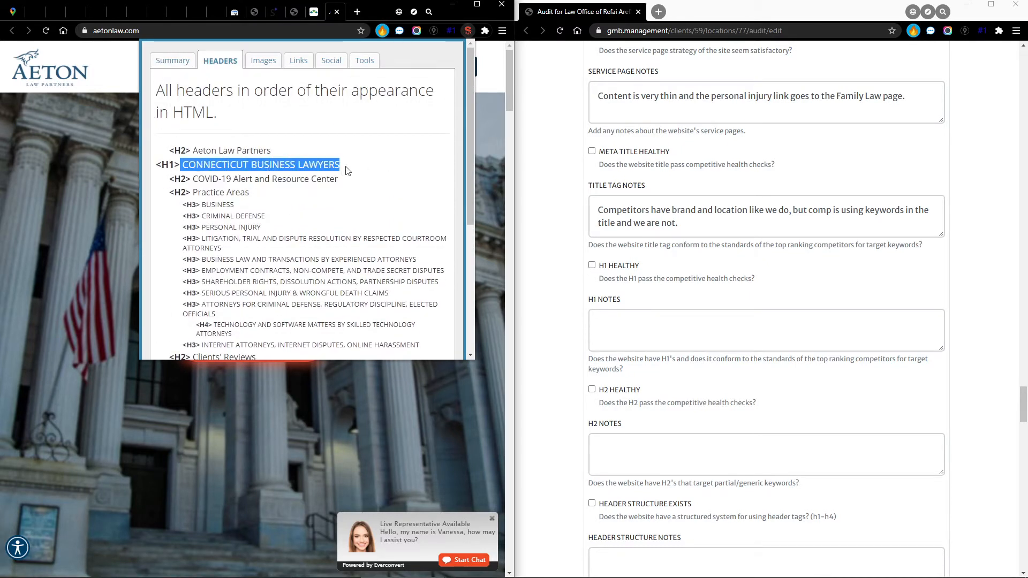
pyautogui.click(234, 169)
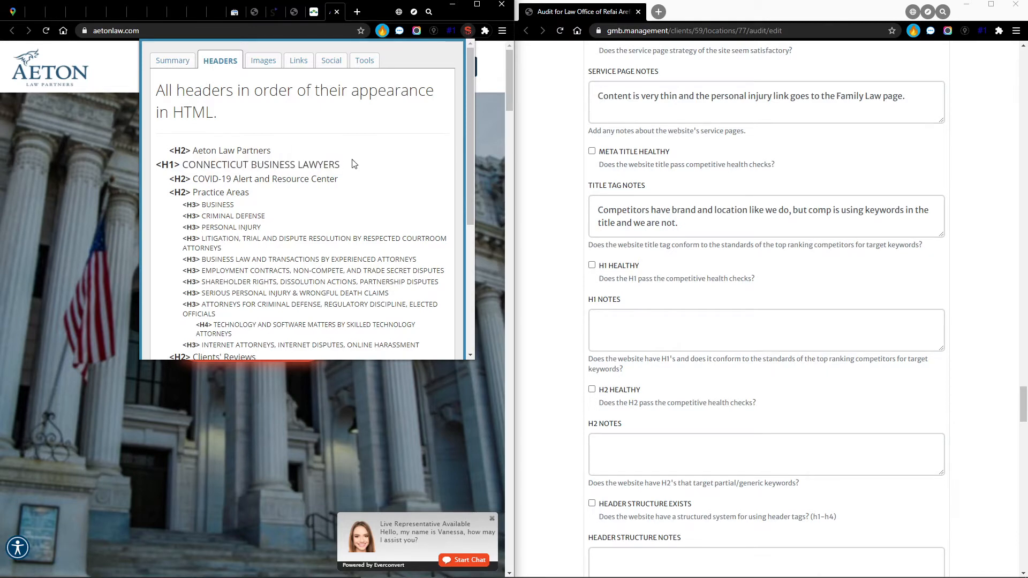
pyautogui.moveTo(343, 166); pyautogui.dragTo(185, 169)
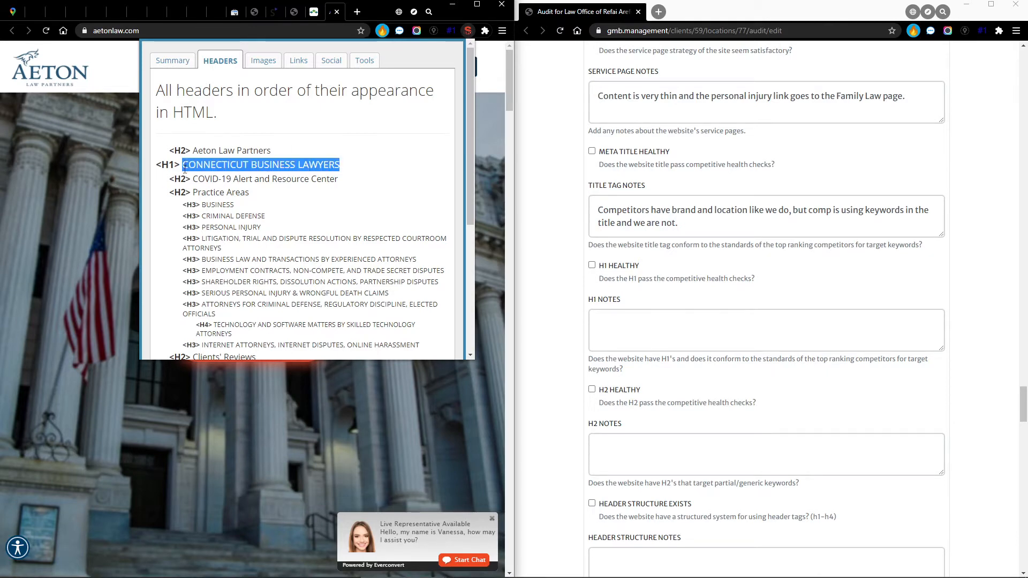
# - Read through the remaining Aeton Law Partners headers, examining how its H2 tags are used
pyautogui.scroll(-1, 285, 231)
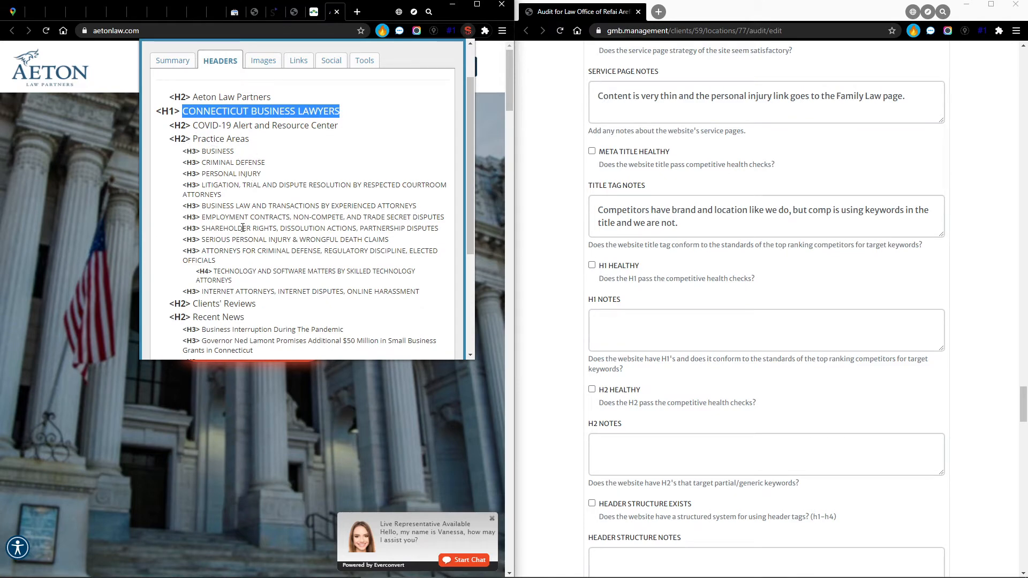
pyautogui.scroll(-2, 243, 249)
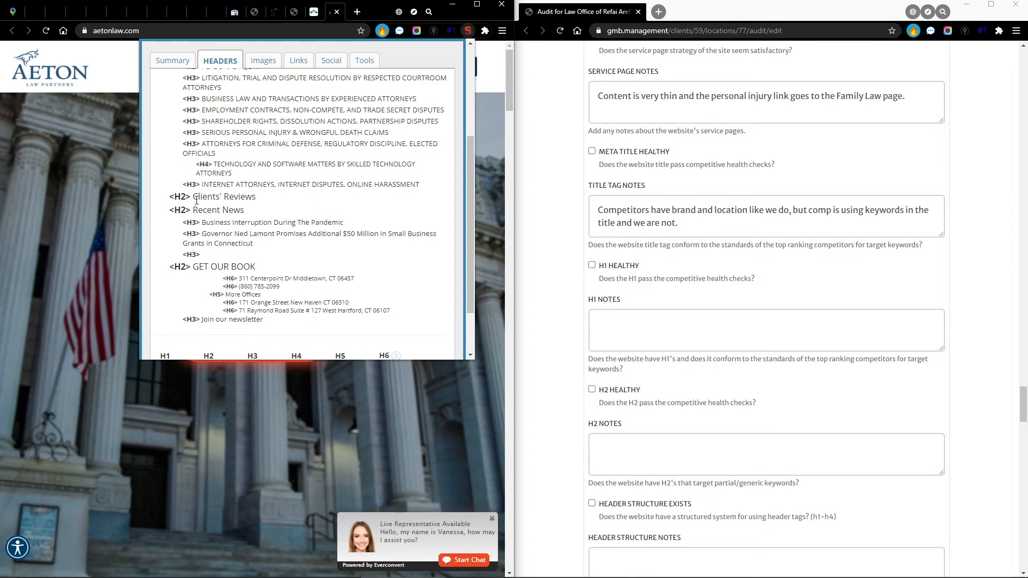
pyautogui.moveTo(194, 198); pyautogui.dragTo(257, 209)
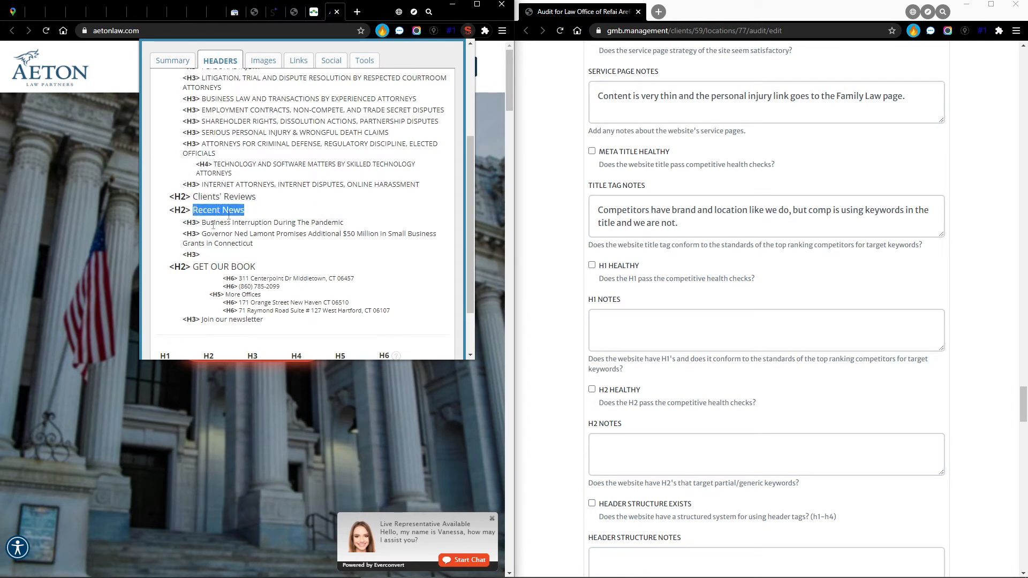
pyautogui.moveTo(204, 268); pyautogui.dragTo(300, 260)
pyautogui.click(300, 260)
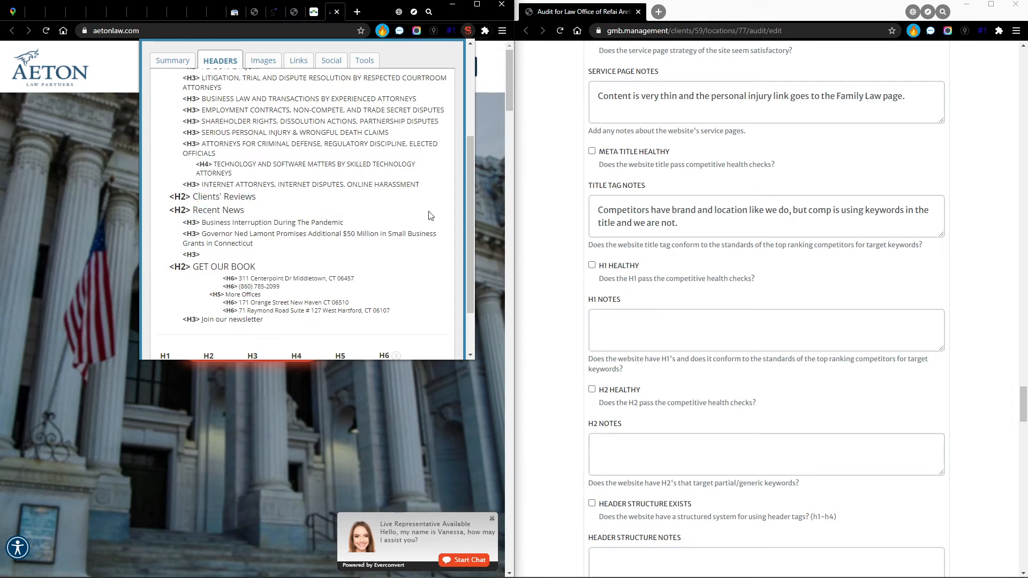
pyautogui.click(469, 31)
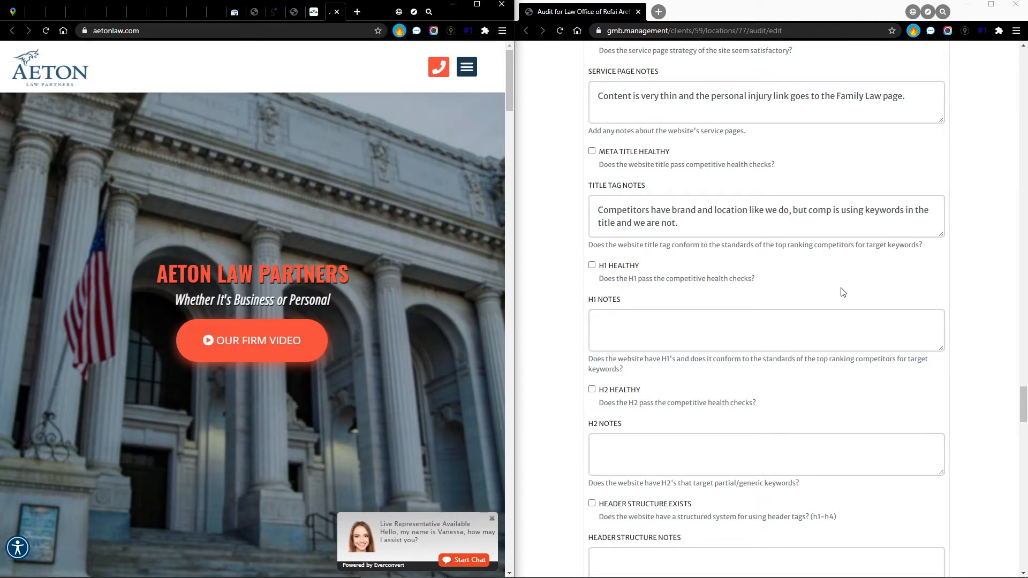
# - Enter the H1 notes "One competitor uses keywords in the H1 and we do not."
pyautogui.scroll(-2, 656, 318)
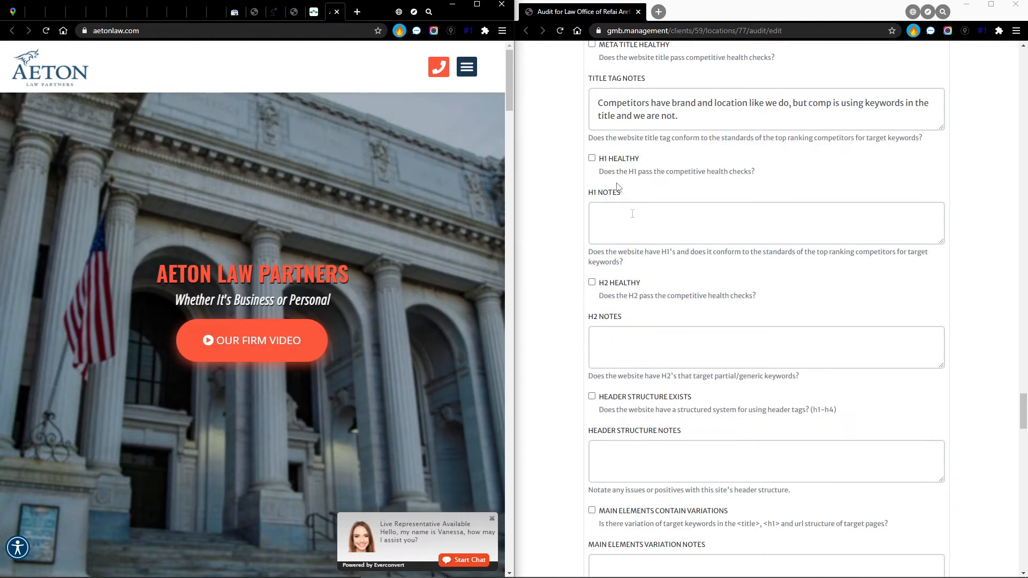
pyautogui.click(615, 217)
pyautogui.write('One com')
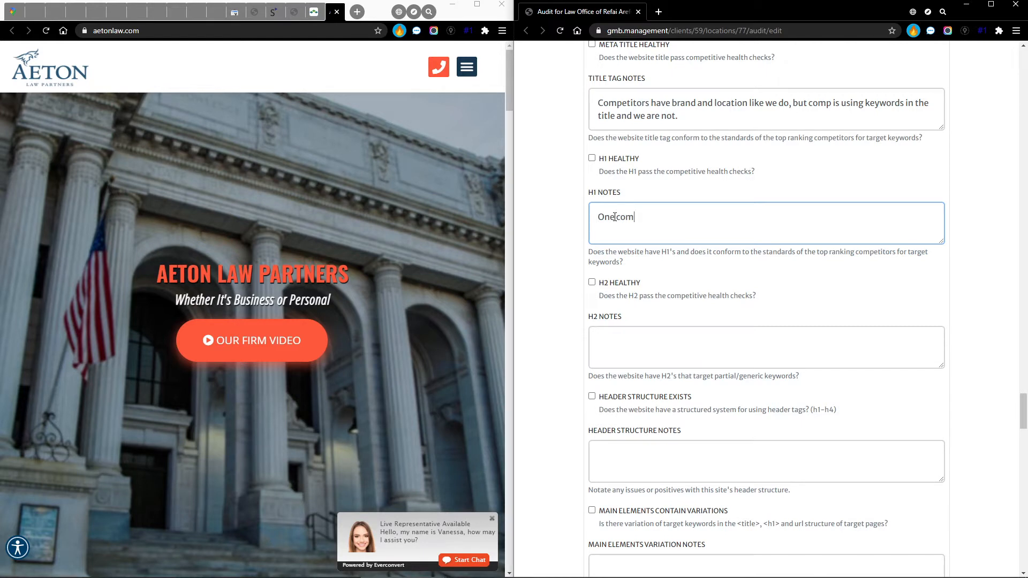
pyautogui.write('petitor uses keywords in the H1 and we do not.')
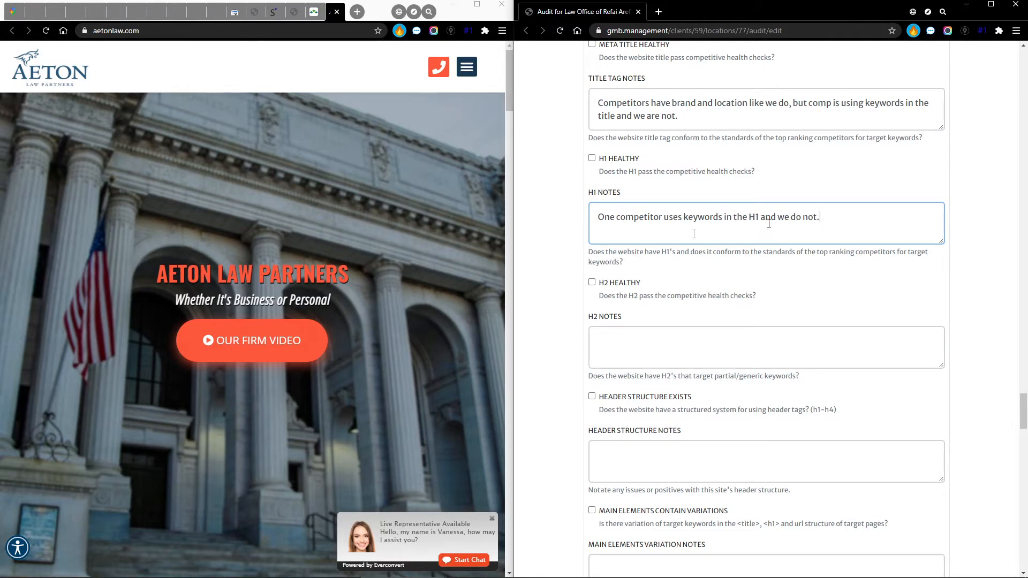
pyautogui.moveTo(684, 216); pyautogui.dragTo(758, 217)
pyautogui.click(748, 230)
pyautogui.scroll(-1, 756, 225)
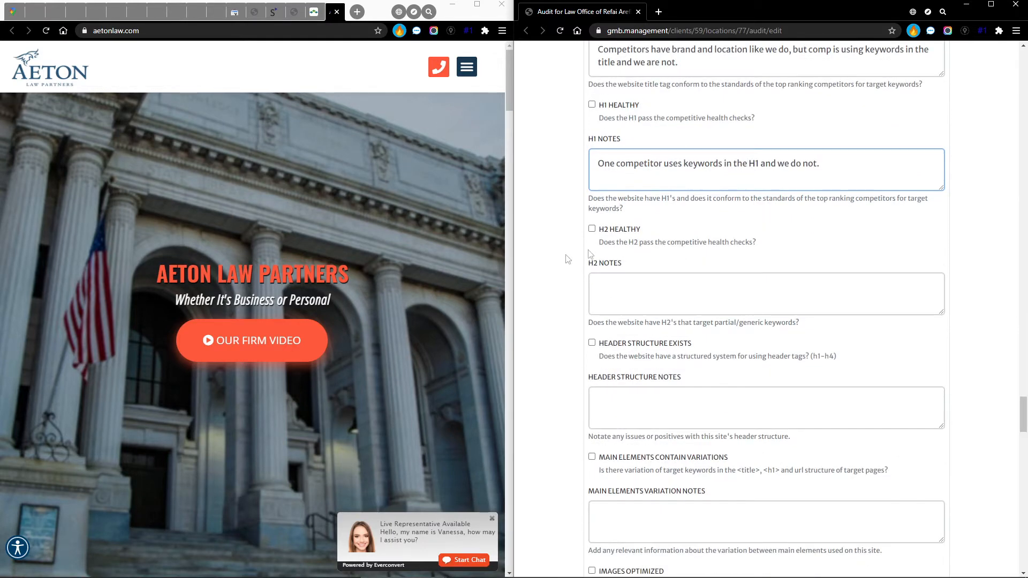
# - Check the H2 tags on the audited firm's home page with SEO META in 1 CLICK
pyautogui.click(36, 12)
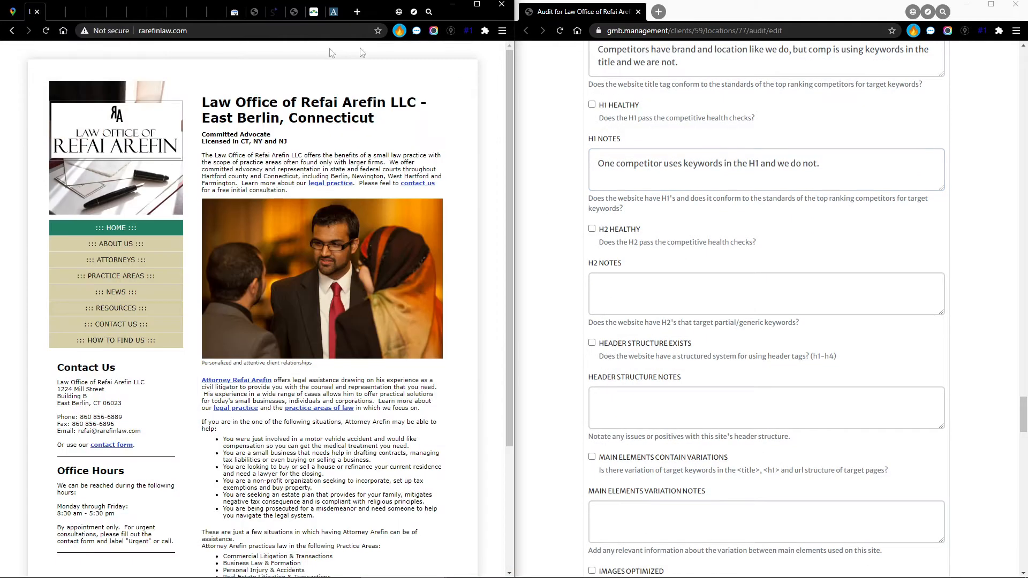
pyautogui.click(484, 31)
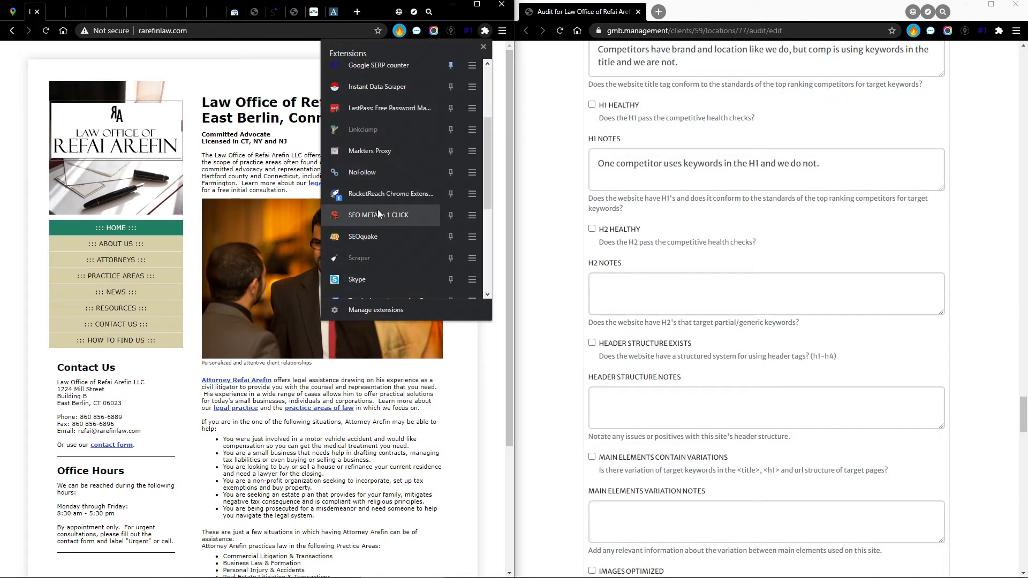
pyautogui.click(378, 210)
pyautogui.click(220, 61)
pyautogui.moveTo(252, 164); pyautogui.dragTo(175, 157)
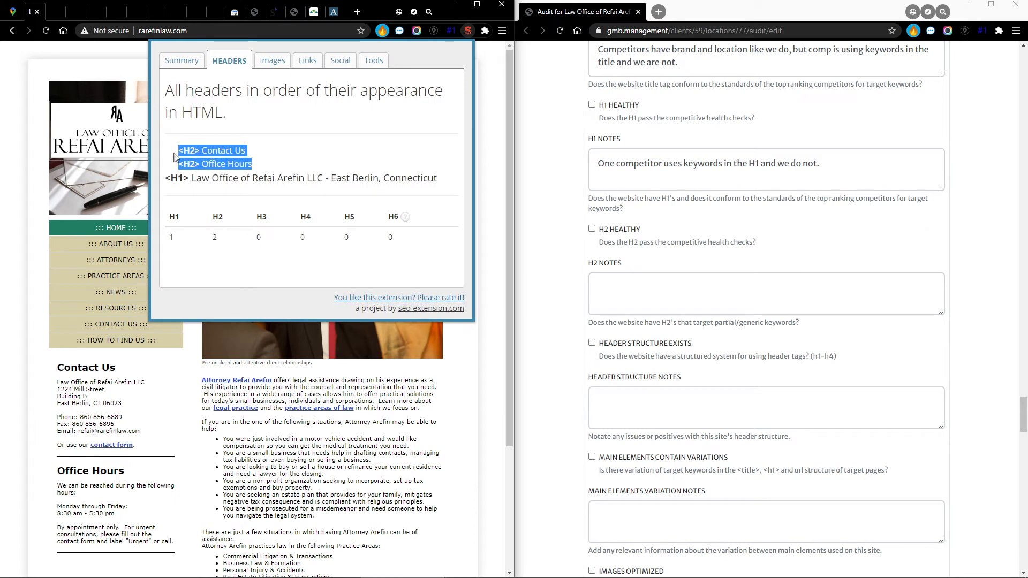
pyautogui.click(239, 165)
pyautogui.moveTo(252, 164); pyautogui.dragTo(177, 151)
pyautogui.click(255, 158)
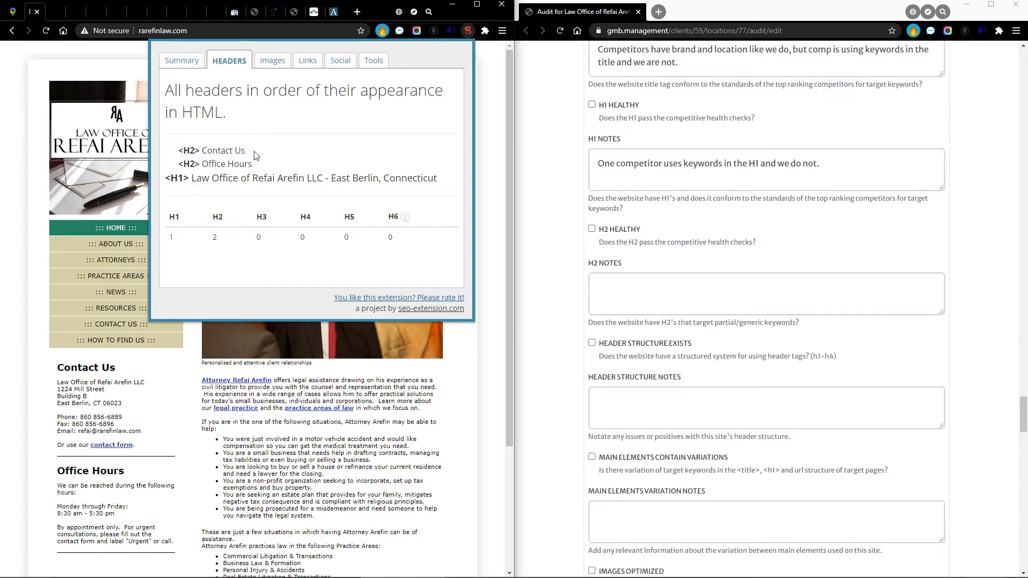
# - Locate the Contact Us and Office Hours H2 headings on the audited firm's home page and examine the surrounding content
pyautogui.scroll(-1, 303, 370)
pyautogui.click(125, 316)
pyautogui.moveTo(125, 316); pyautogui.dragTo(59, 314)
pyautogui.moveTo(126, 417); pyautogui.dragTo(59, 418)
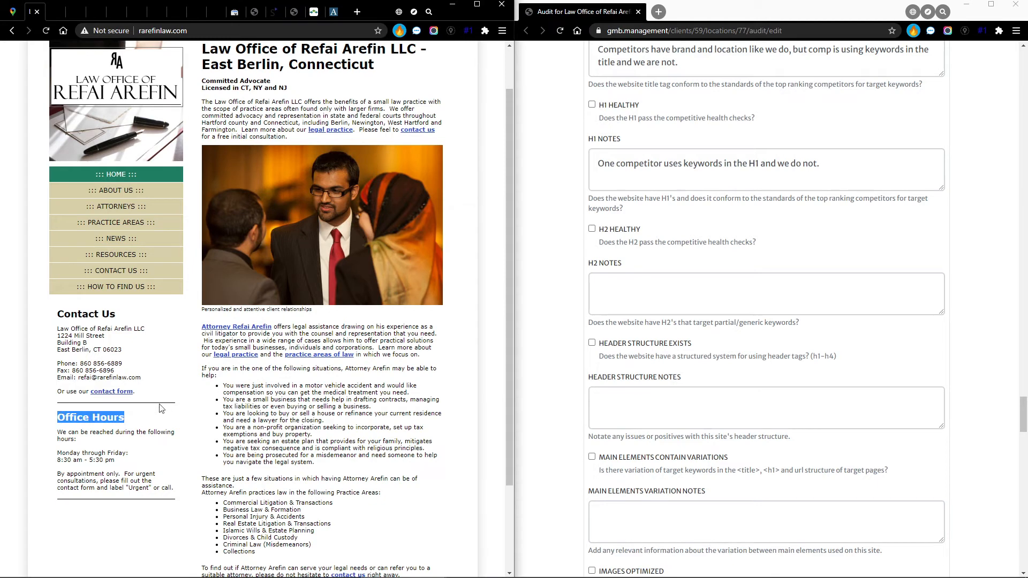
pyautogui.scroll(-2, 114, 391)
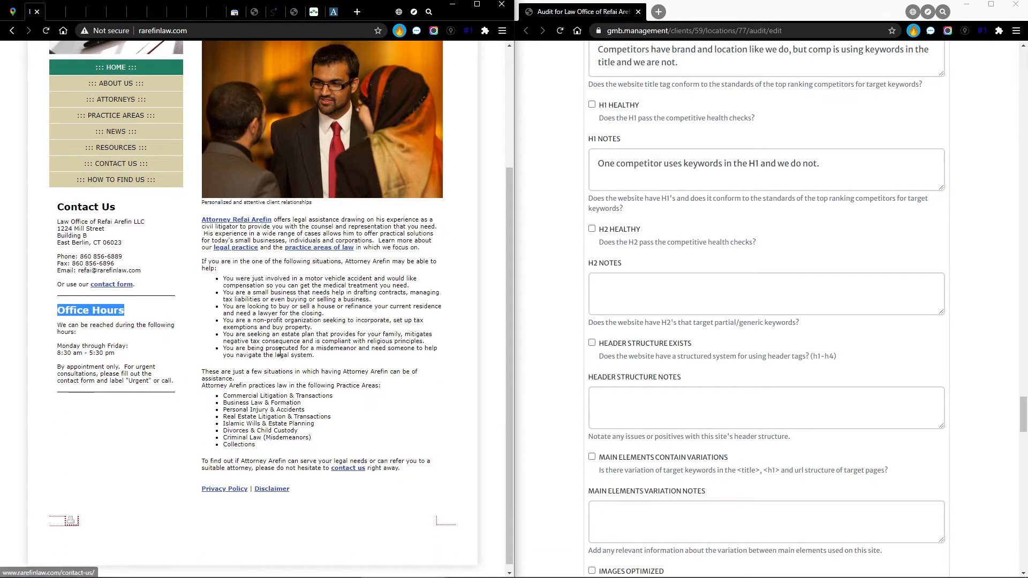
pyautogui.scroll(2, 311, 422)
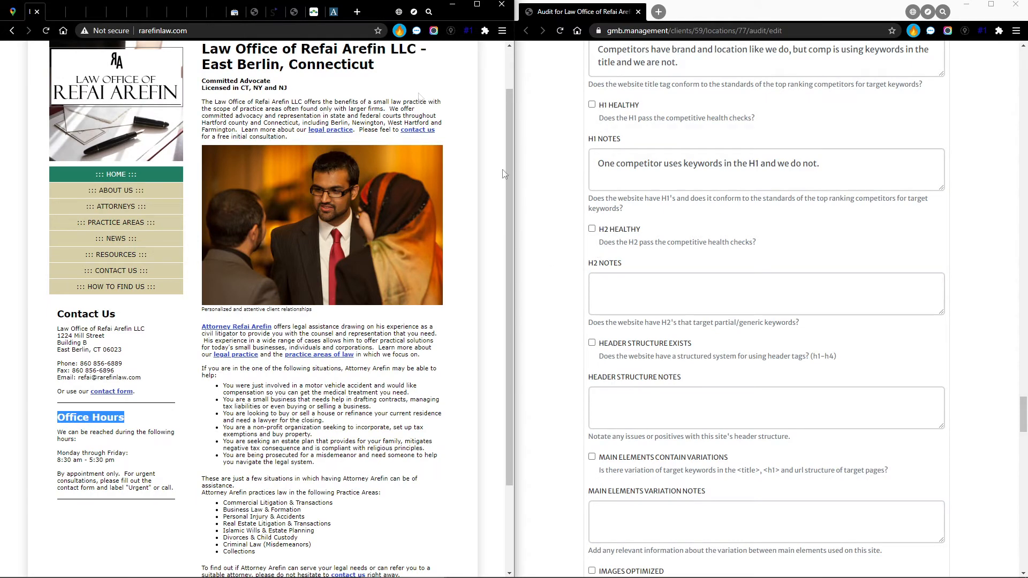
# - Return to the Aeton Law Partners home page and mark the audit's H2 check as healthy
pyautogui.click(334, 9)
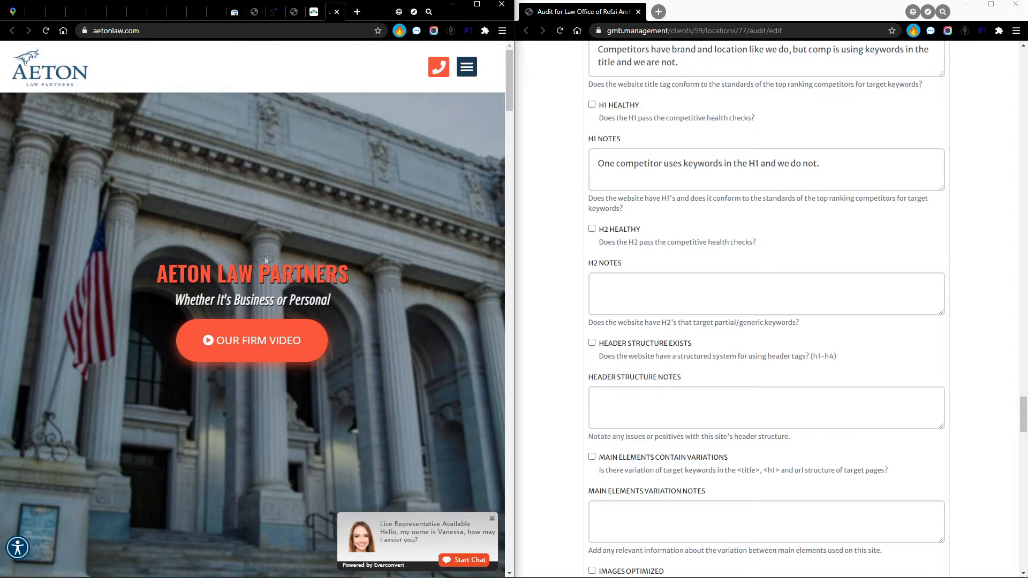
pyautogui.moveTo(756, 243)
pyautogui.mouseDown()
pyautogui.moveTo(578, 257)
pyautogui.moveTo(592, 234)
pyautogui.mouseUp()
pyautogui.click(592, 231)
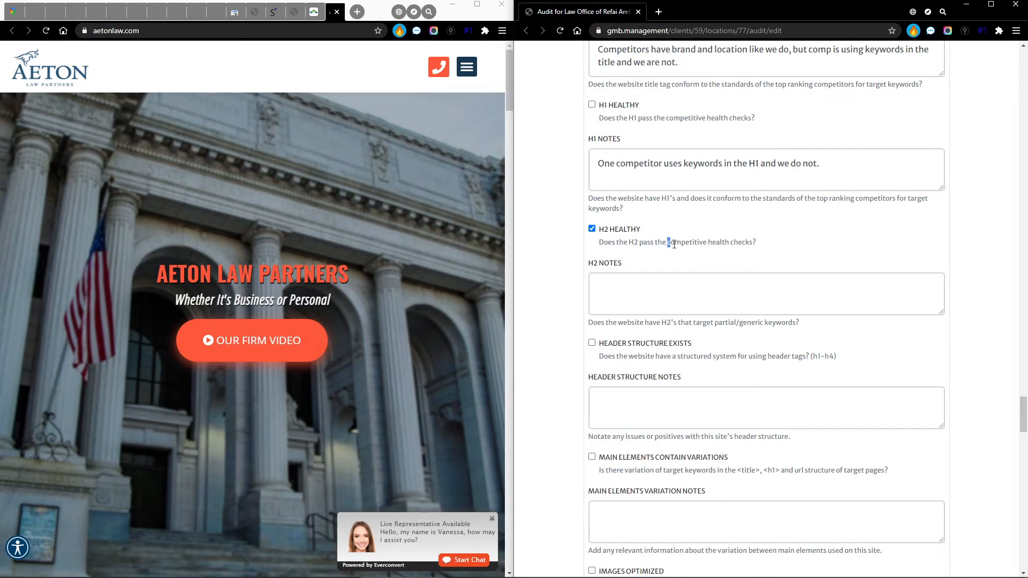
pyautogui.moveTo(667, 245); pyautogui.dragTo(771, 249)
# - Enter the H2 notes "H2s are being used as styling like the competitors."
pyautogui.click(706, 261)
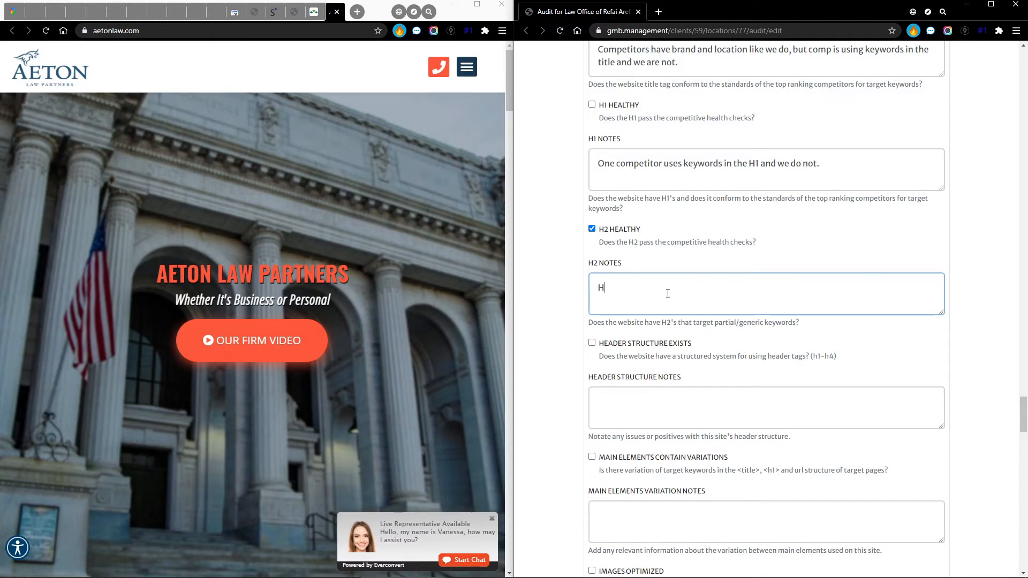
pyautogui.write('H2s are being used')
pyautogui.write('as styling like the co')
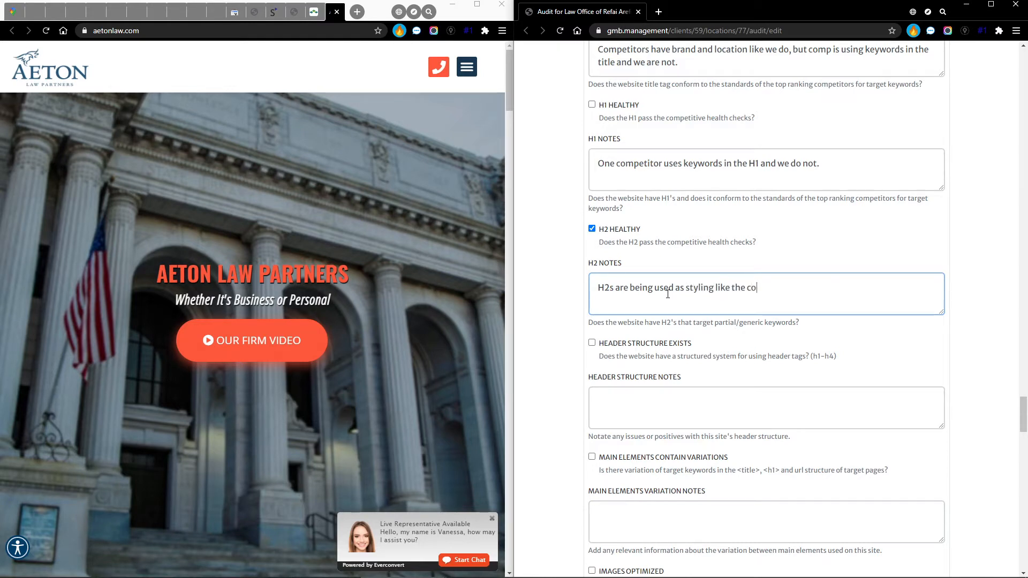
pyautogui.write('mpetitors.')
# - Review the header usage on the audited firm's home page and enter the header structure notes "No header strategy is being used."
pyautogui.scroll(-2, 668, 294)
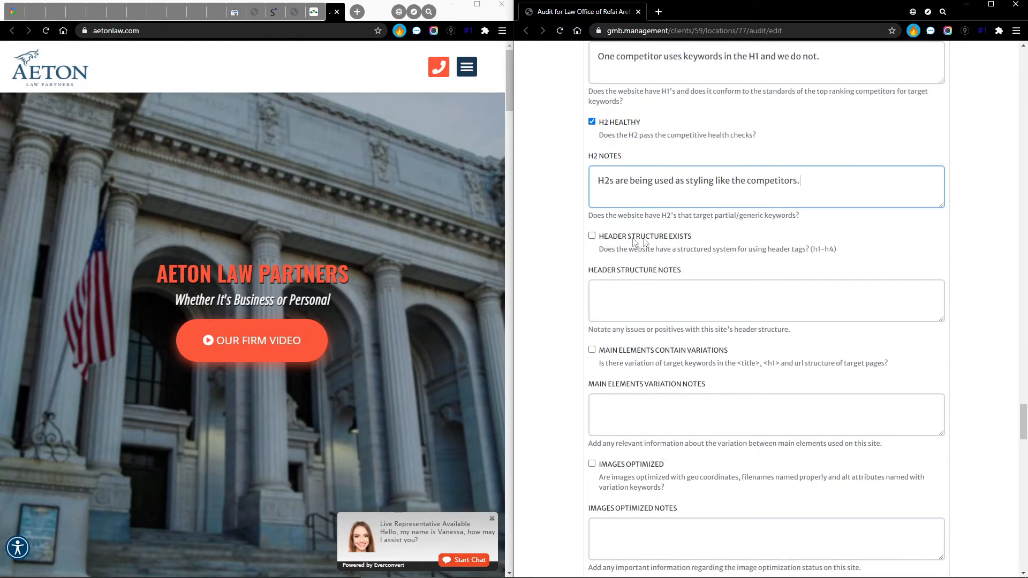
pyautogui.click(35, 9)
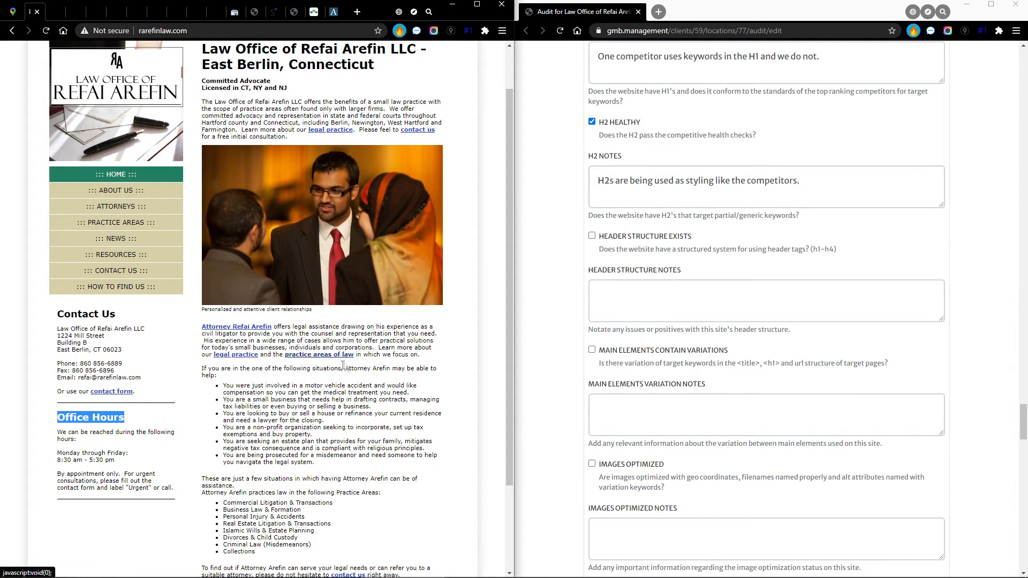
pyautogui.scroll(-2, 284, 257)
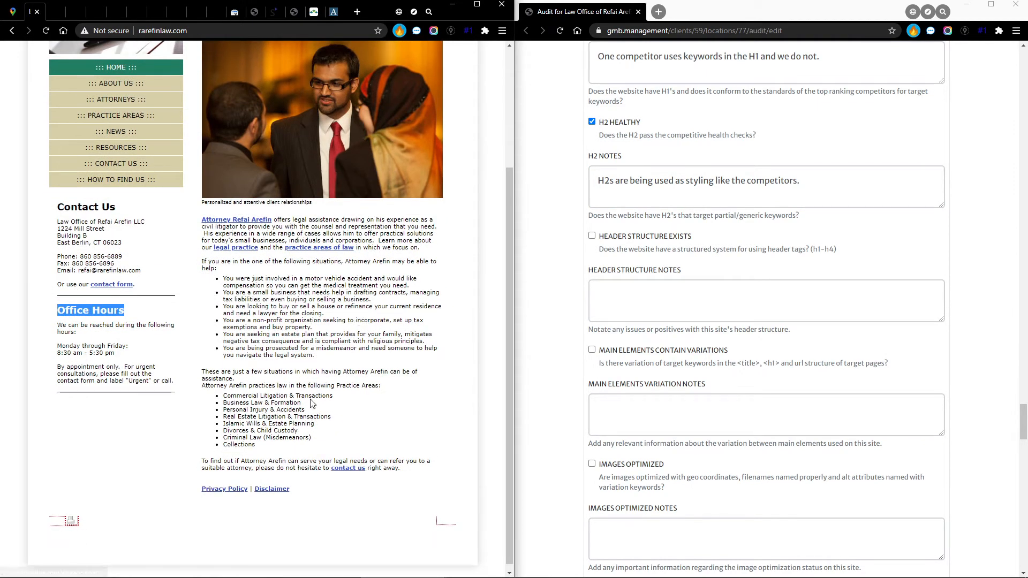
pyautogui.click(636, 304)
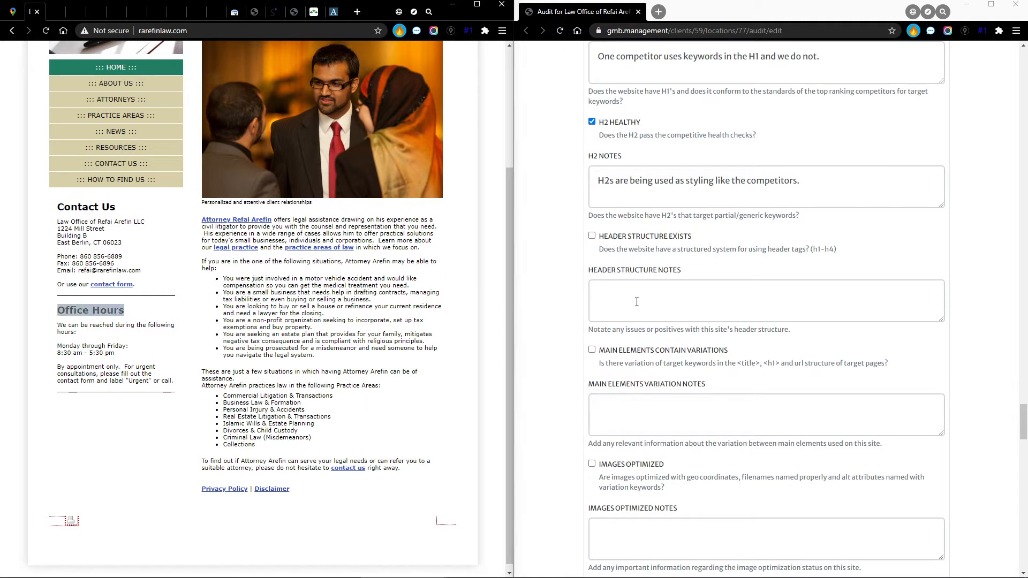
pyautogui.write('No header strategy is being used.')
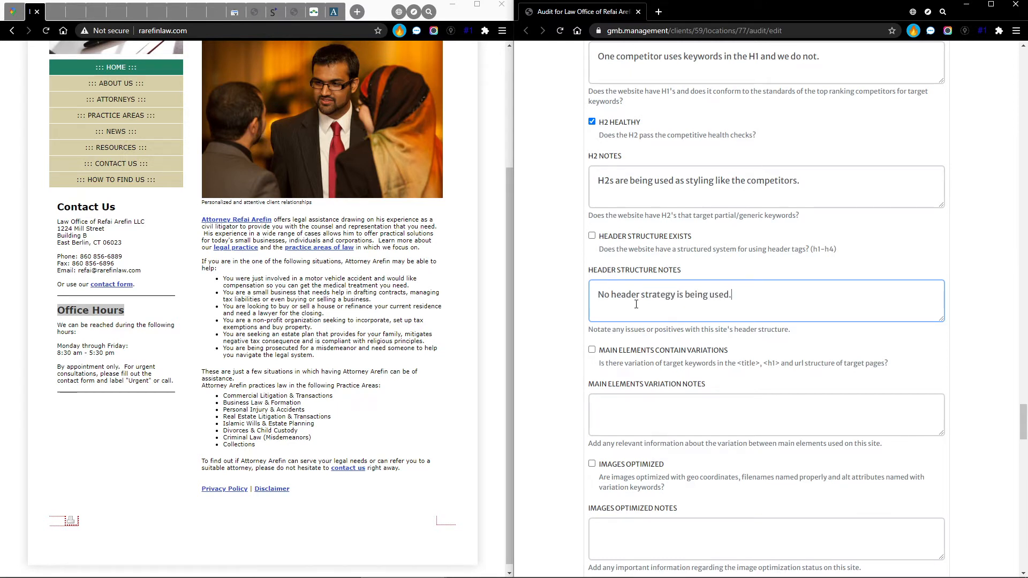
# - Examine the main heading, web address and body content of the audited firm's home page for variations of the target keywords
pyautogui.scroll(-2, 670, 328)
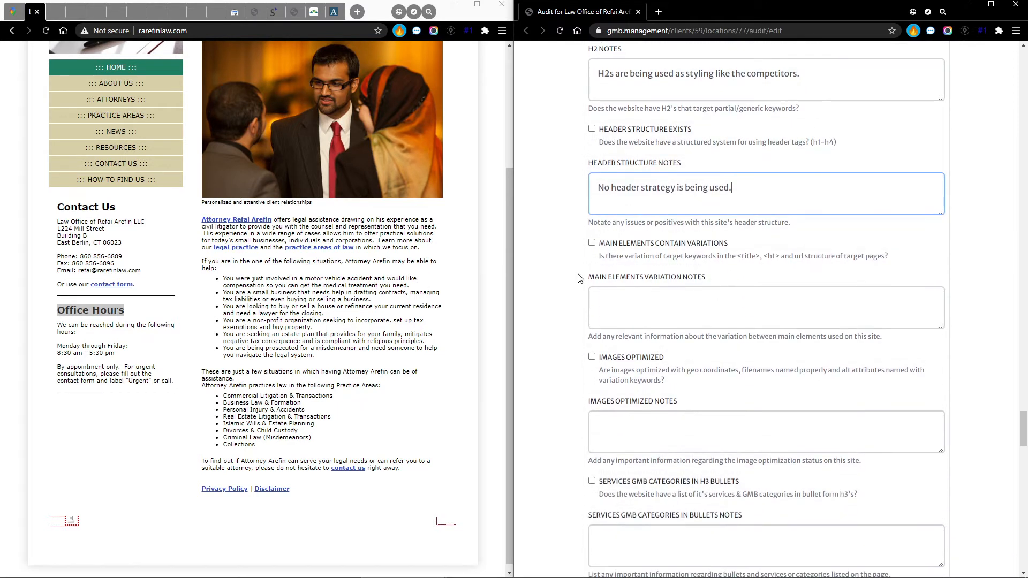
pyautogui.scroll(3, 338, 290)
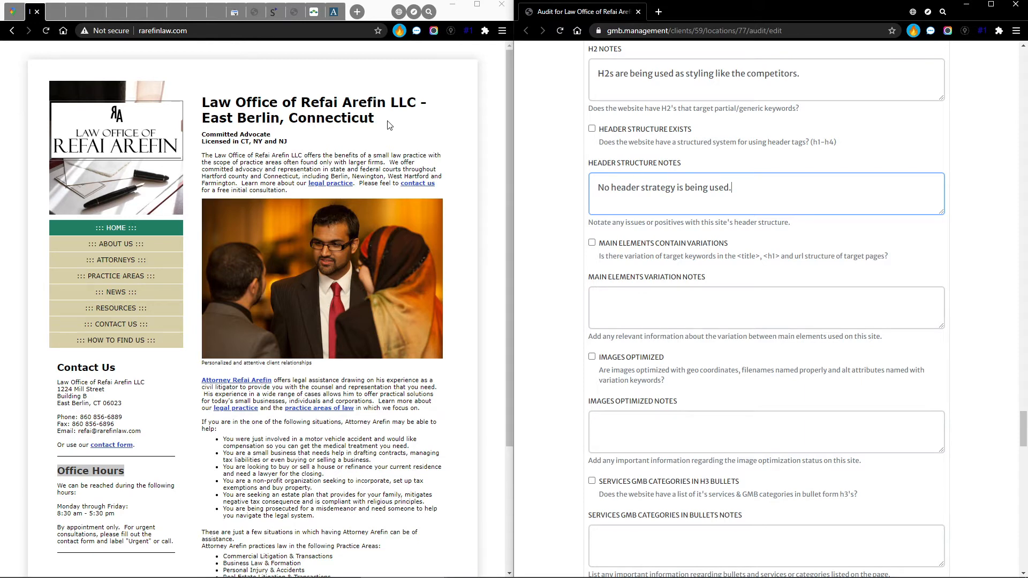
pyautogui.moveTo(374, 121); pyautogui.dragTo(201, 100)
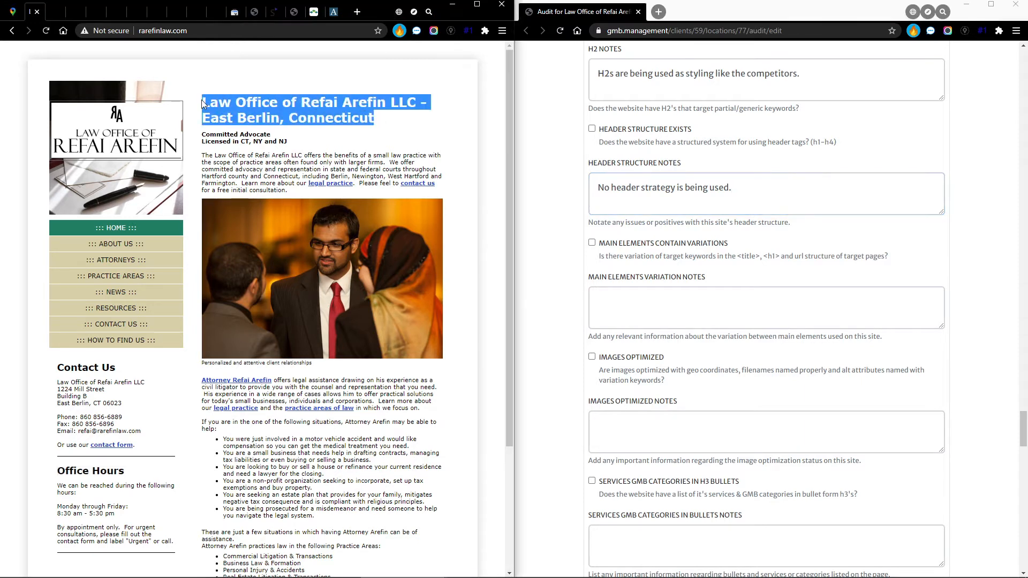
pyautogui.click(435, 122)
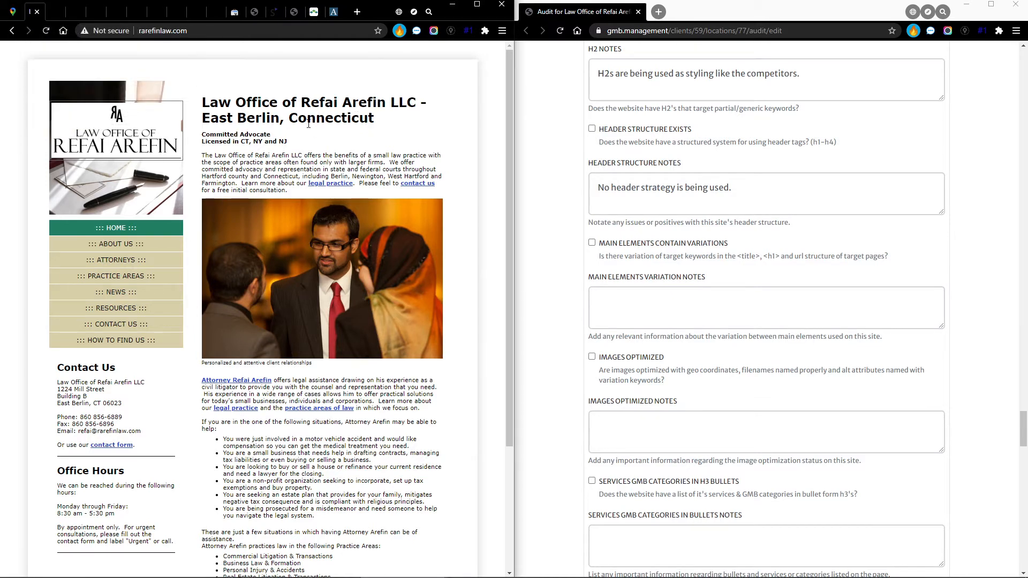
pyautogui.click(207, 31)
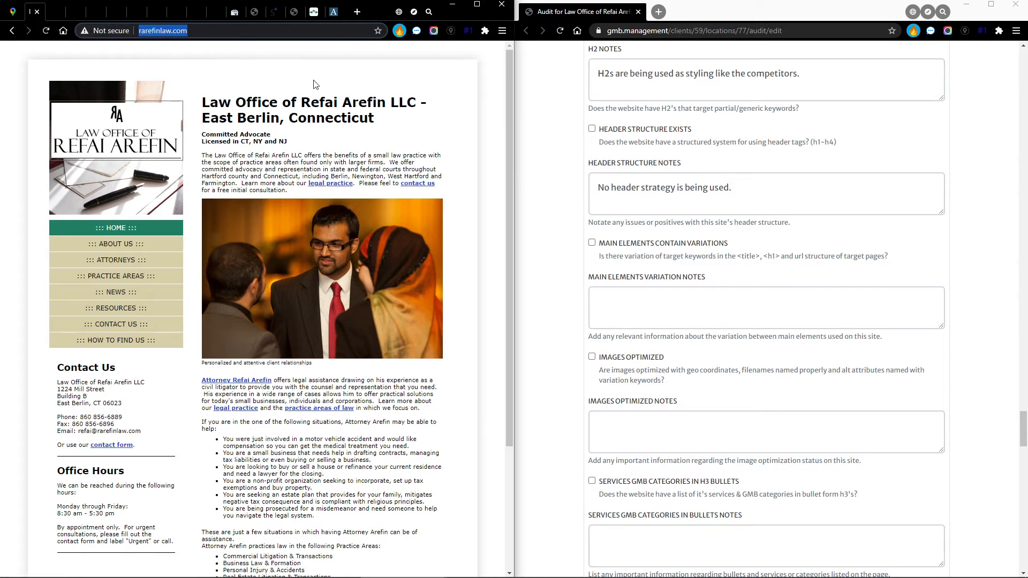
pyautogui.click(382, 128)
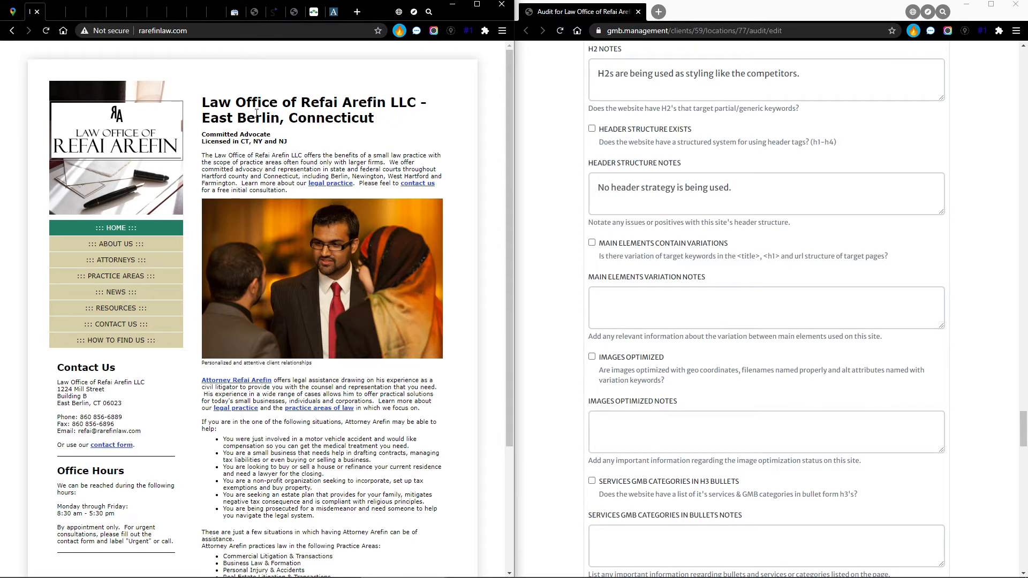
pyautogui.moveTo(282, 105); pyautogui.dragTo(191, 103)
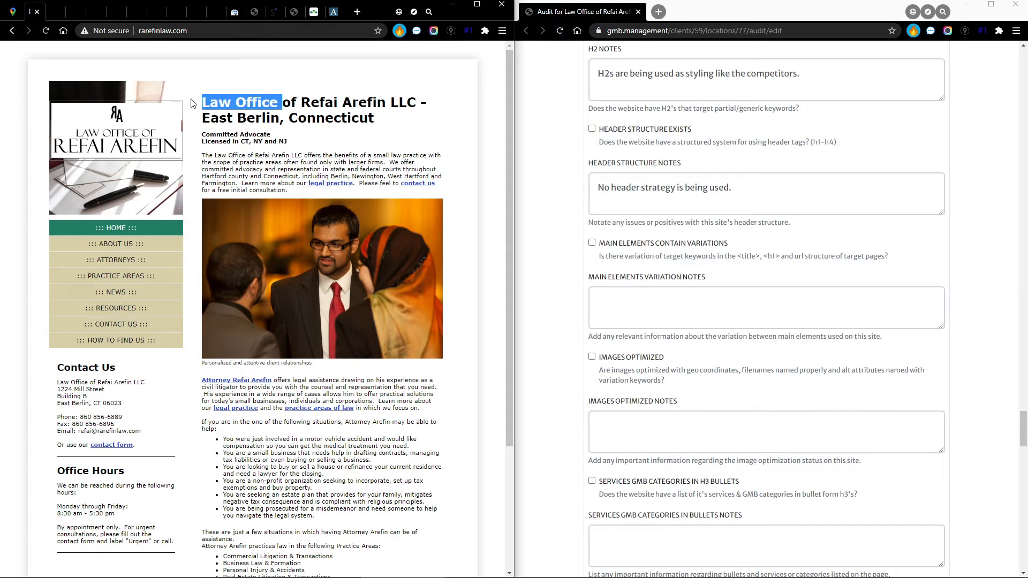
pyautogui.click(312, 107)
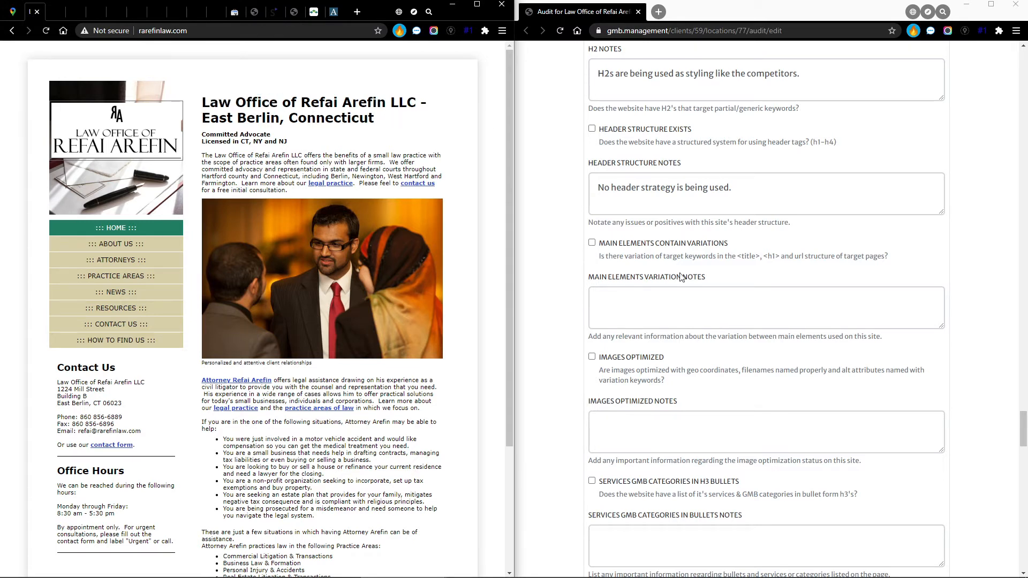
pyautogui.scroll(-1, 680, 273)
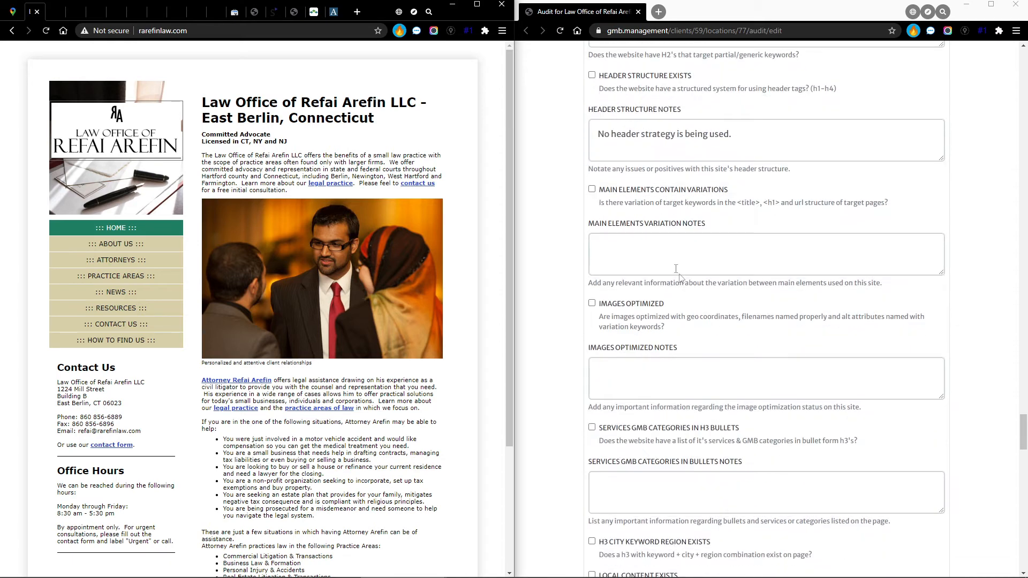
pyautogui.click(639, 242)
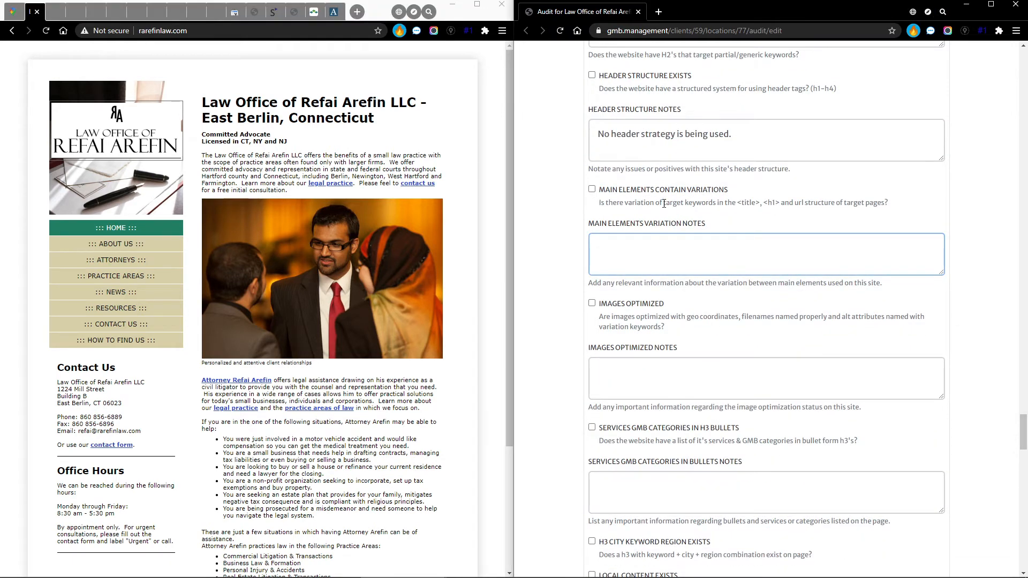
pyautogui.moveTo(663, 202); pyautogui.dragTo(718, 204)
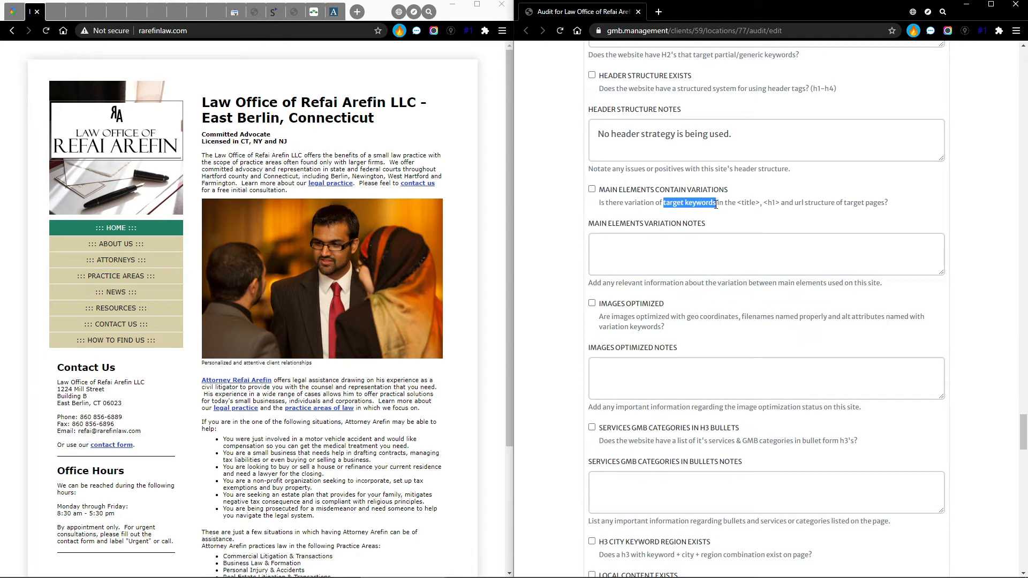
pyautogui.scroll(-2, 310, 488)
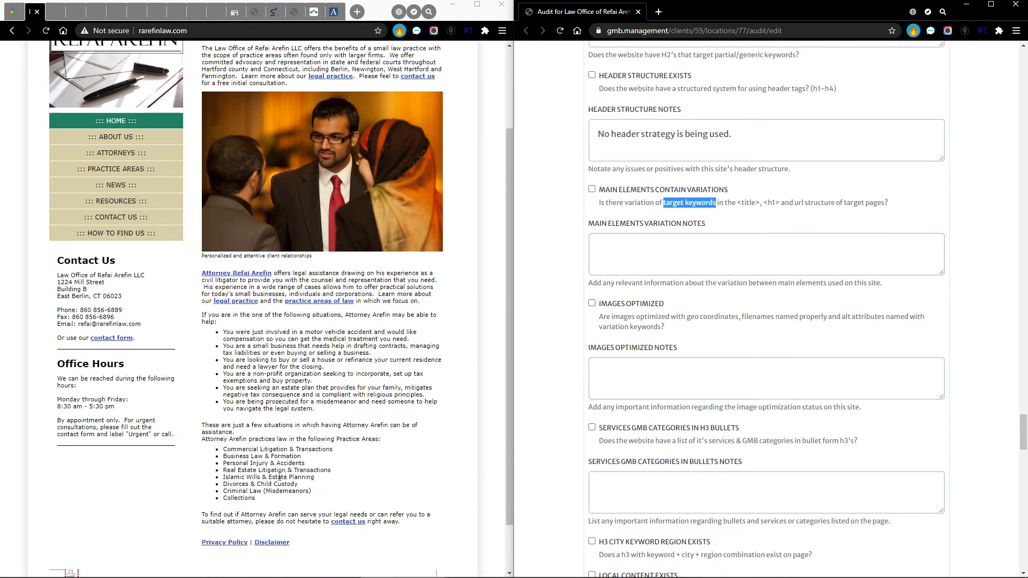
pyautogui.scroll(2, 242, 110)
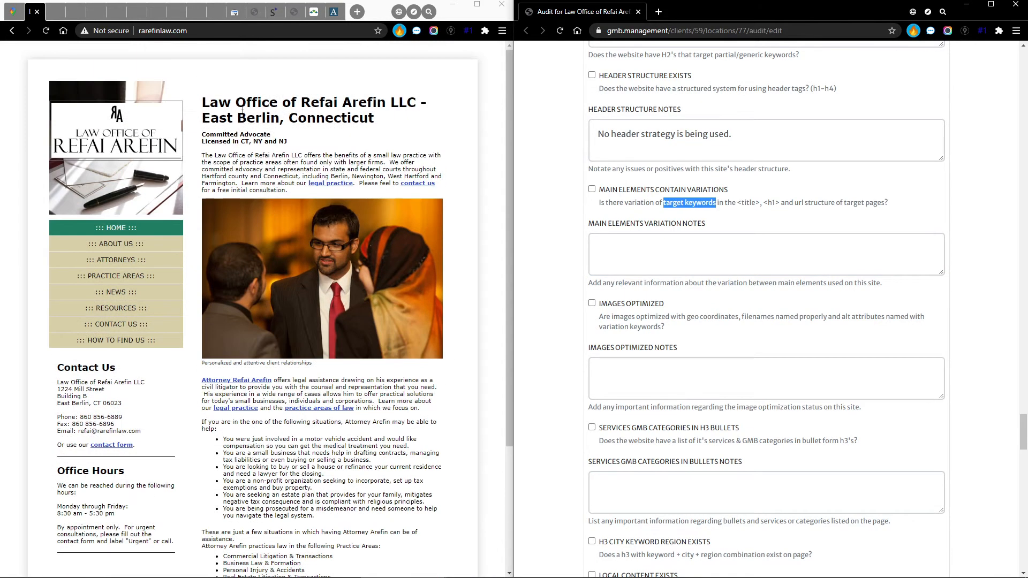
pyautogui.moveTo(202, 102); pyautogui.dragTo(275, 103)
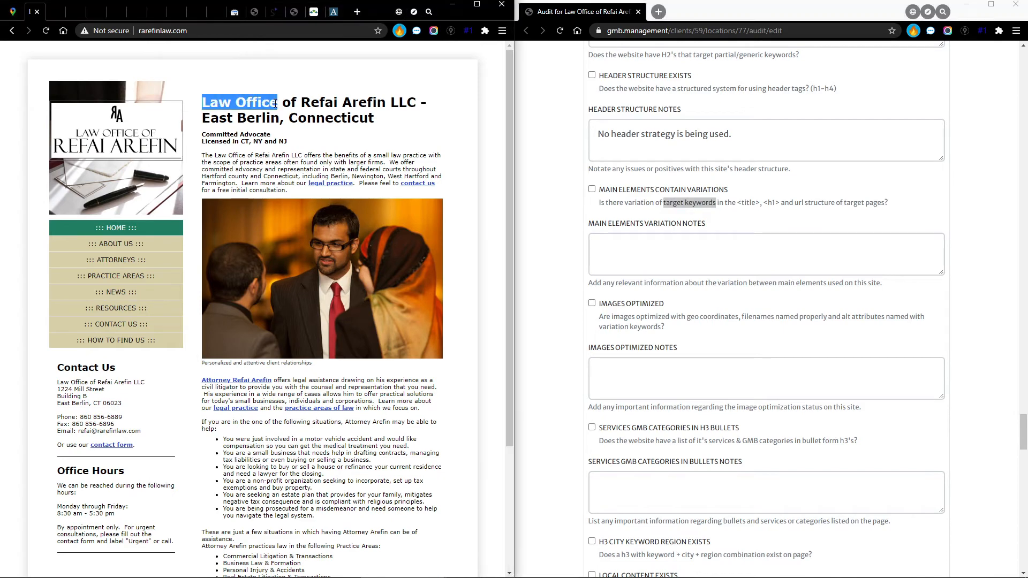
# - Enter the main elements variation notes "Keywords are not used in the main elements."
pyautogui.click(682, 254)
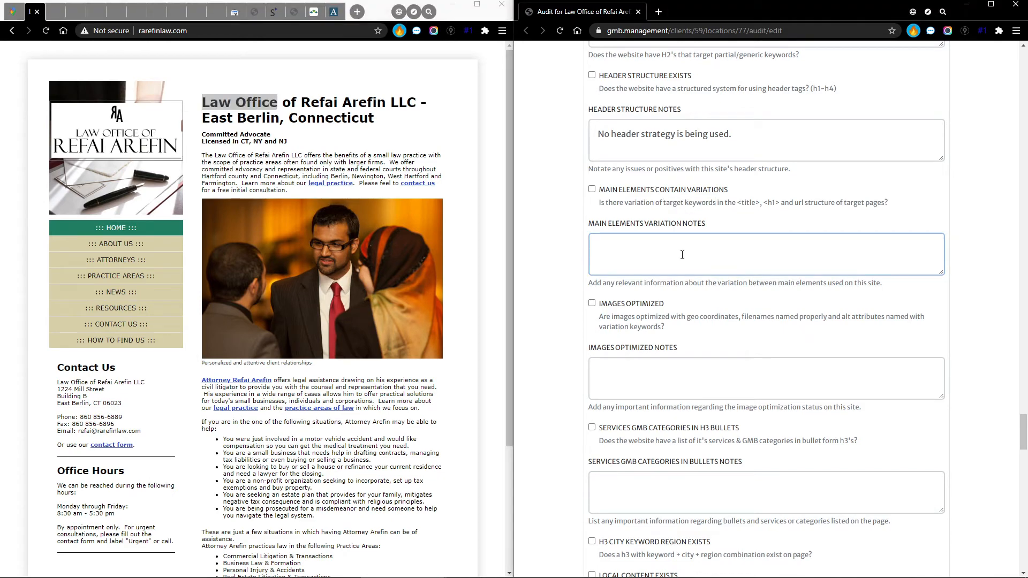
pyautogui.write('Variations are ')
pyautogui.write('not use')
pyautogui.press('BackSpace')
pyautogui.press('BackSpace')
pyautogui.press('BackSpace')
pyautogui.press('BackSpace')
pyautogui.press('BackSpace')
pyautogui.press('BackSpace')
pyautogui.press('BackSpace')
pyautogui.press('BackSpace')
pyautogui.press('BackSpace')
pyautogui.press('BackSpace')
pyautogui.press('BackSpace')
pyautogui.press('BackSpace')
pyautogui.press('BackSpace')
pyautogui.press('BackSpace')
pyautogui.press('BackSpace')
pyautogui.press('BackSpace')
pyautogui.press('BackSpace')
pyautogui.press('BackSpace')
pyautogui.press('BackSpace')
pyautogui.press('BackSpace')
pyautogui.write('Keywords are not used in the main elements.')
# - Check the home page's image attributes with SEO META in 1 CLICK and enter the images optimized notes "Images are not optimized."
pyautogui.scroll(-3, 682, 254)
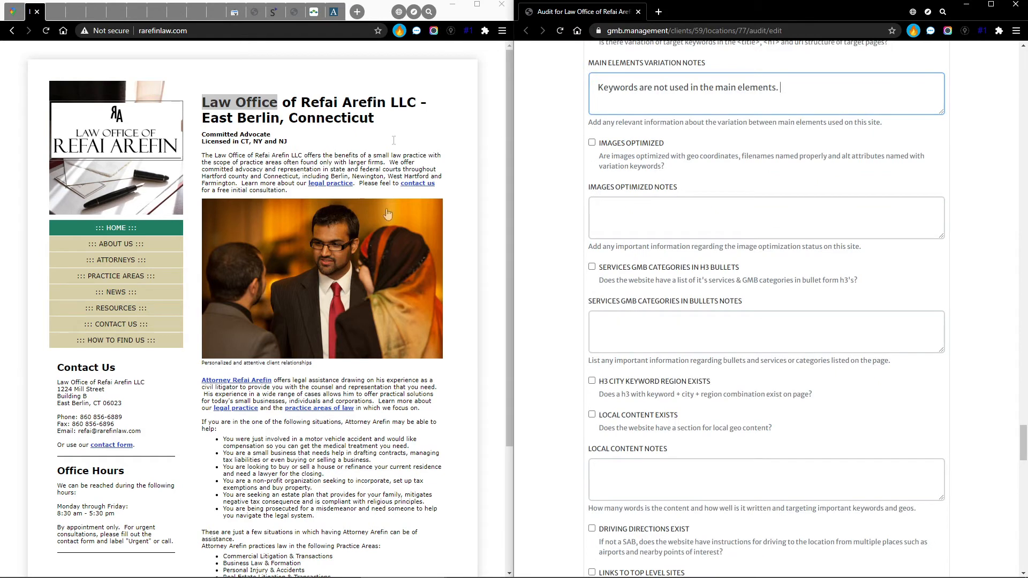
pyautogui.click(485, 31)
pyautogui.scroll(-5, 412, 182)
pyautogui.click(373, 152)
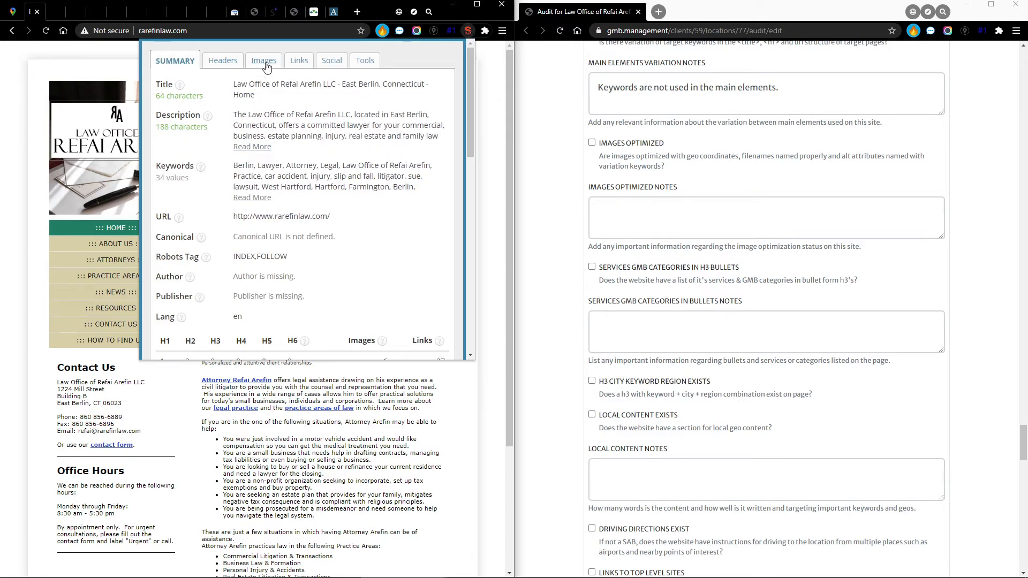
pyautogui.click(264, 61)
pyautogui.scroll(-2, 337, 267)
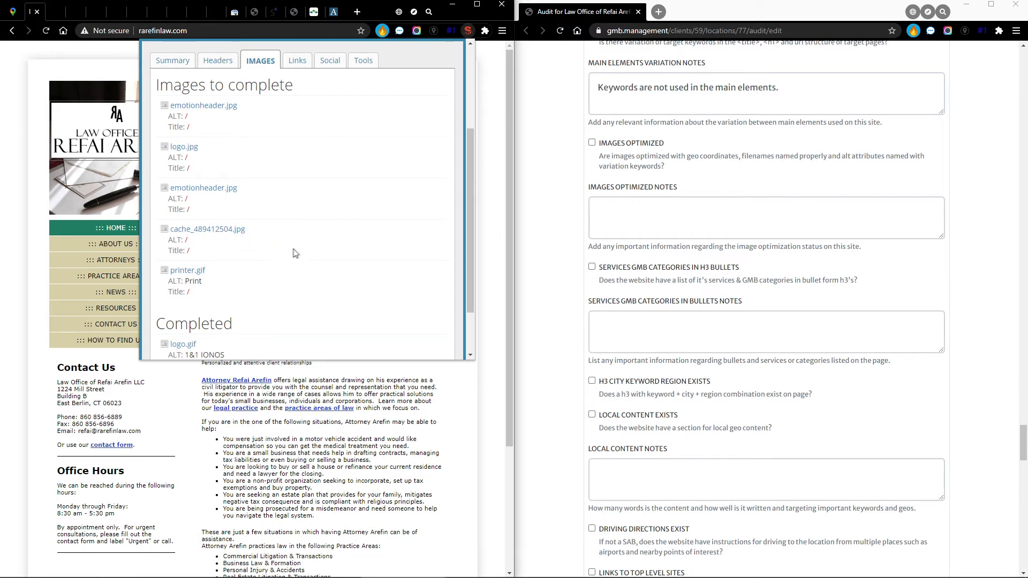
pyautogui.scroll(-2, 211, 289)
pyautogui.moveTo(227, 298); pyautogui.dragTo(185, 290)
pyautogui.click(323, 269)
pyautogui.scroll(3, 235, 211)
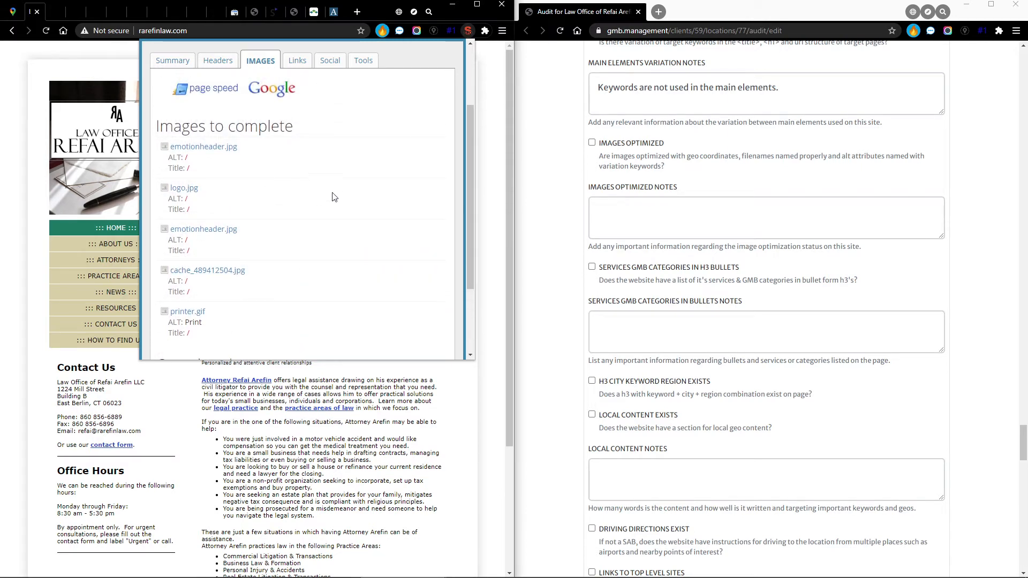
pyautogui.click(467, 28)
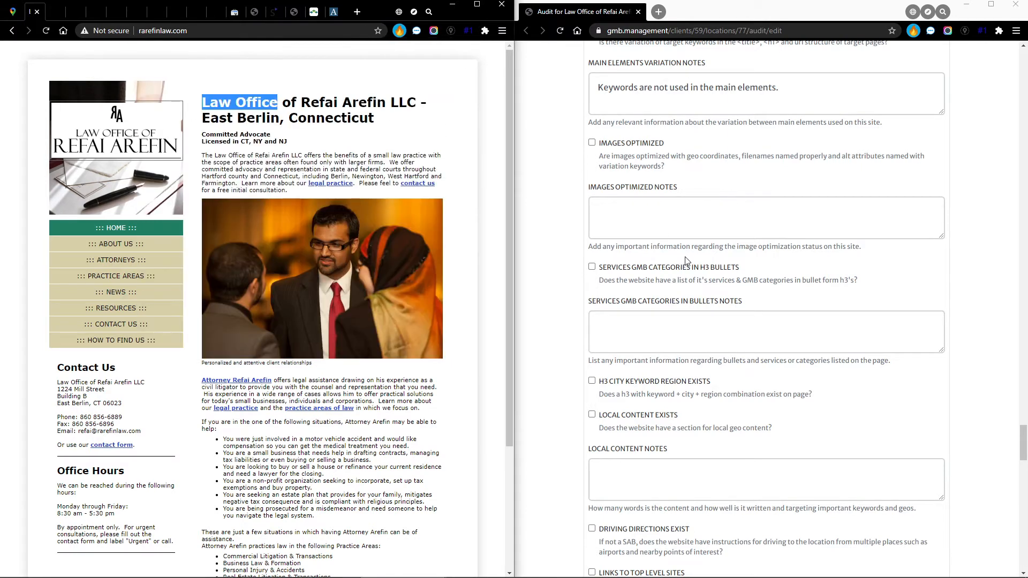
pyautogui.click(637, 209)
pyautogui.write('Images are not optimized.')
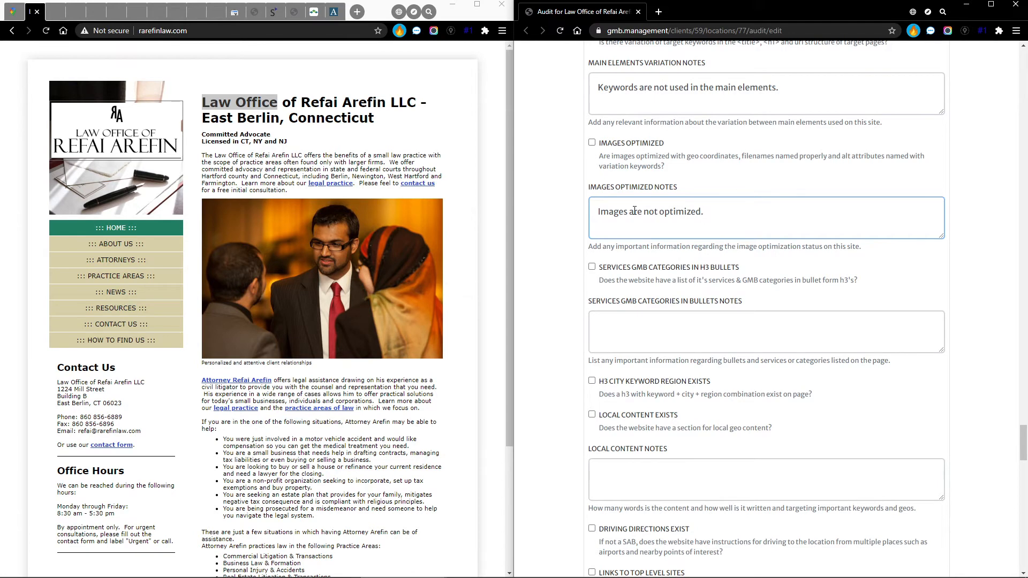
# - Examine the practice area bullets on the audited firm's home page against the audit's H3 bullets check
pyautogui.scroll(-2, 667, 157)
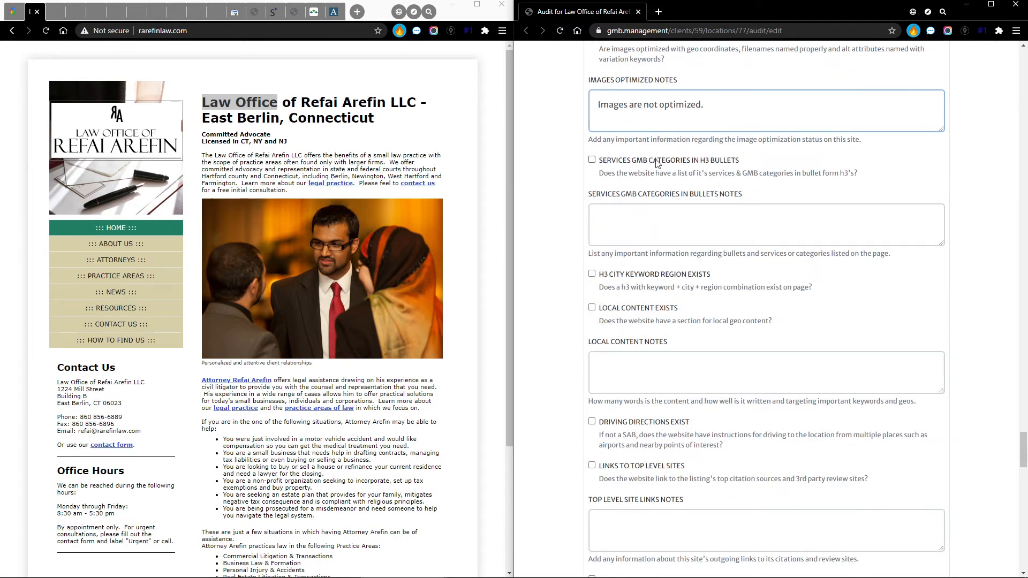
pyautogui.moveTo(744, 161); pyautogui.dragTo(699, 162)
pyautogui.scroll(-3, 289, 455)
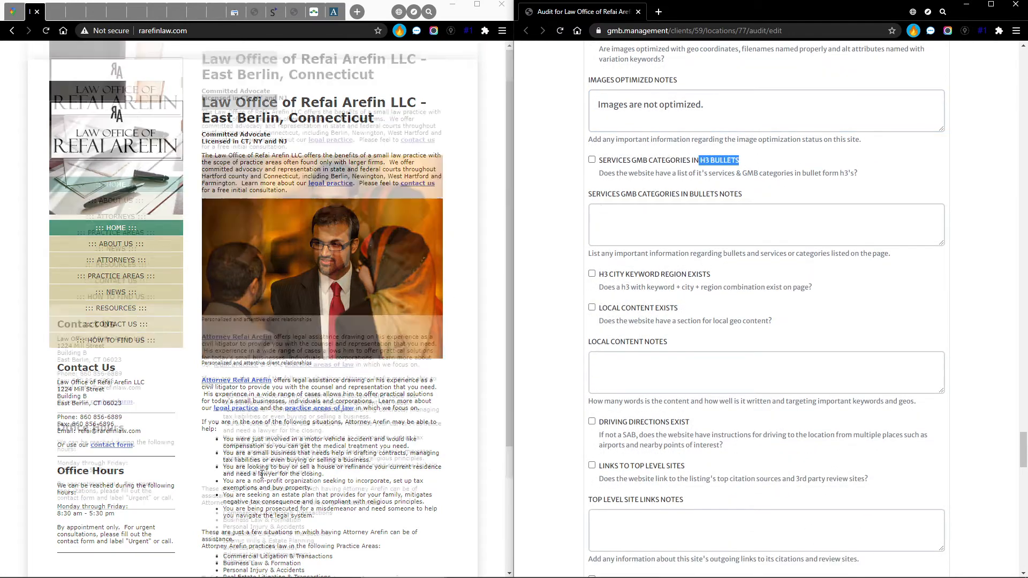
pyautogui.moveTo(265, 450); pyautogui.dragTo(224, 396)
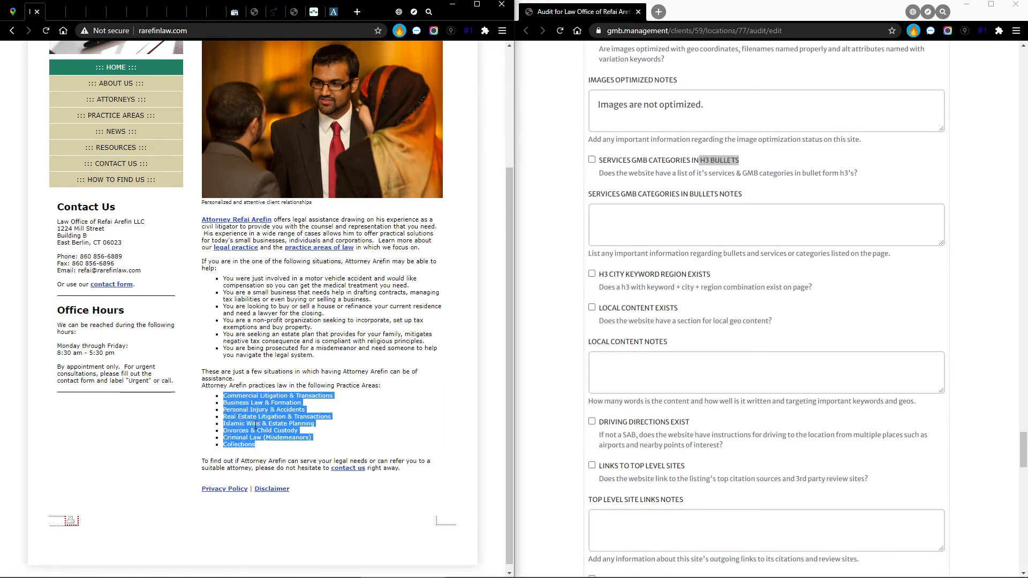
pyautogui.click(331, 405)
pyautogui.click(653, 168)
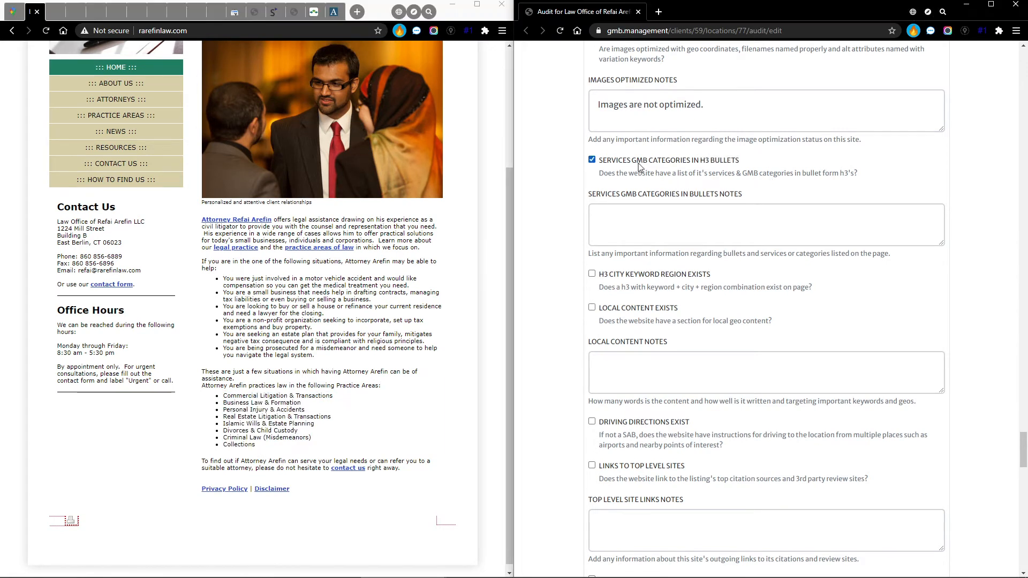
pyautogui.click(593, 160)
pyautogui.click(592, 160)
# - Compare the criminal law and personal injury bullets on the home page with the audit's GMB categories requirement
pyautogui.moveTo(632, 160); pyautogui.dragTo(691, 160)
pyautogui.tripleClick(251, 439)
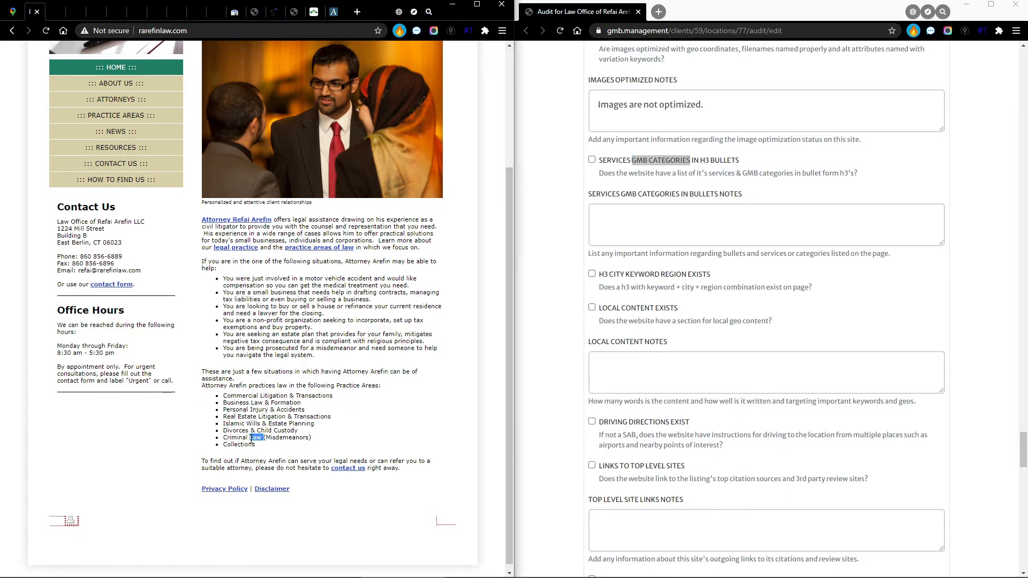
pyautogui.click(251, 439)
pyautogui.tripleClick(235, 438)
pyautogui.click(235, 437)
pyautogui.moveTo(223, 409); pyautogui.dragTo(307, 410)
pyautogui.click(308, 412)
# - Enter the services GMB categories in bullets notes "No H3s exist on the page."
pyautogui.click(647, 218)
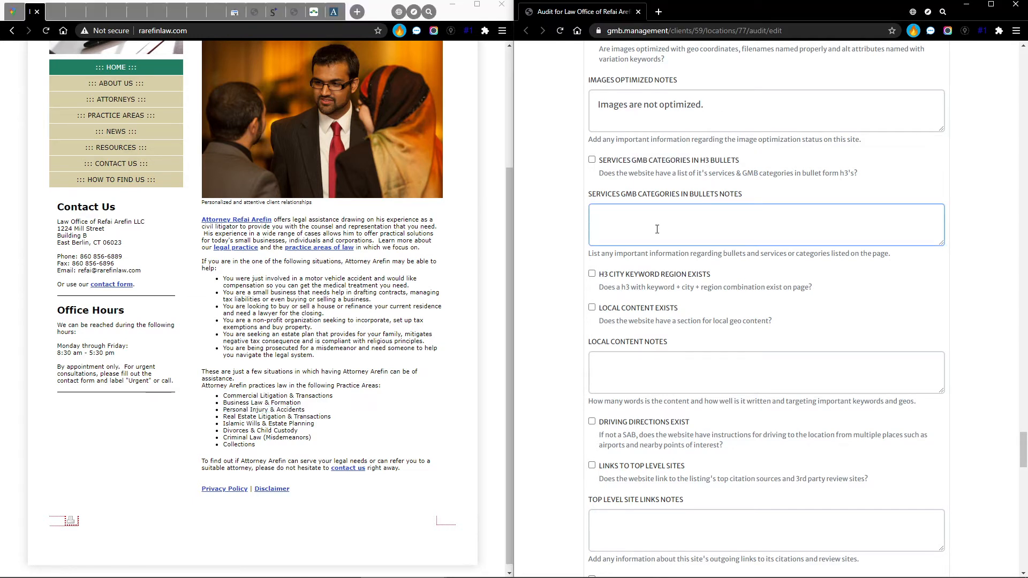
pyautogui.write('No h3s exist on the page.')
pyautogui.press('Left')
pyautogui.press('Left')
pyautogui.press('Left')
pyautogui.press('Left')
pyautogui.press('Left')
pyautogui.press('Left')
pyautogui.press('Left')
pyautogui.press('BackSpace')
pyautogui.write('H')
pyautogui.scroll(3, 396, 450)
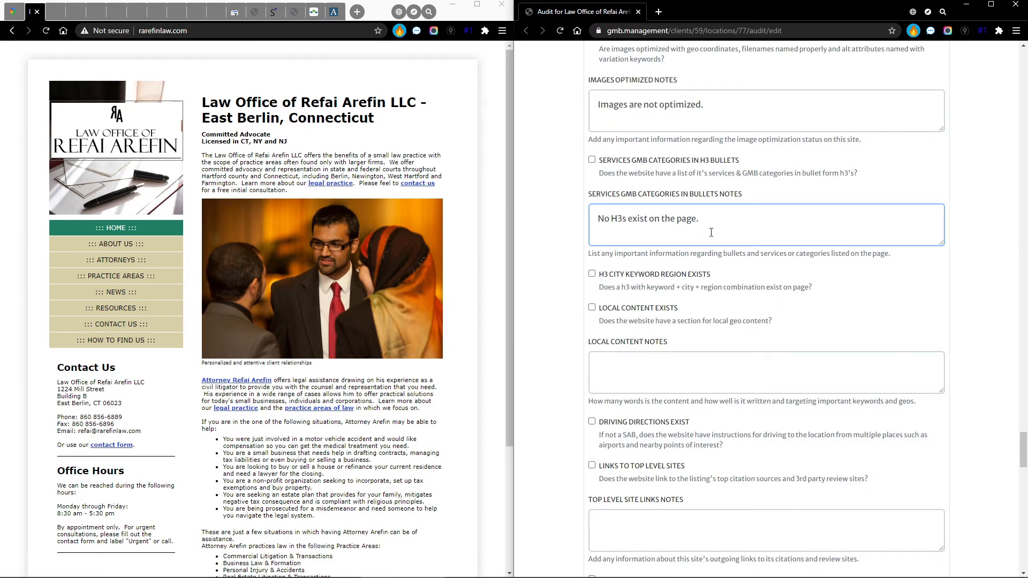
# - Check the firm's home and directions pages for local content and enter the local content notes "Local content does not exist."
pyautogui.scroll(-1, 711, 232)
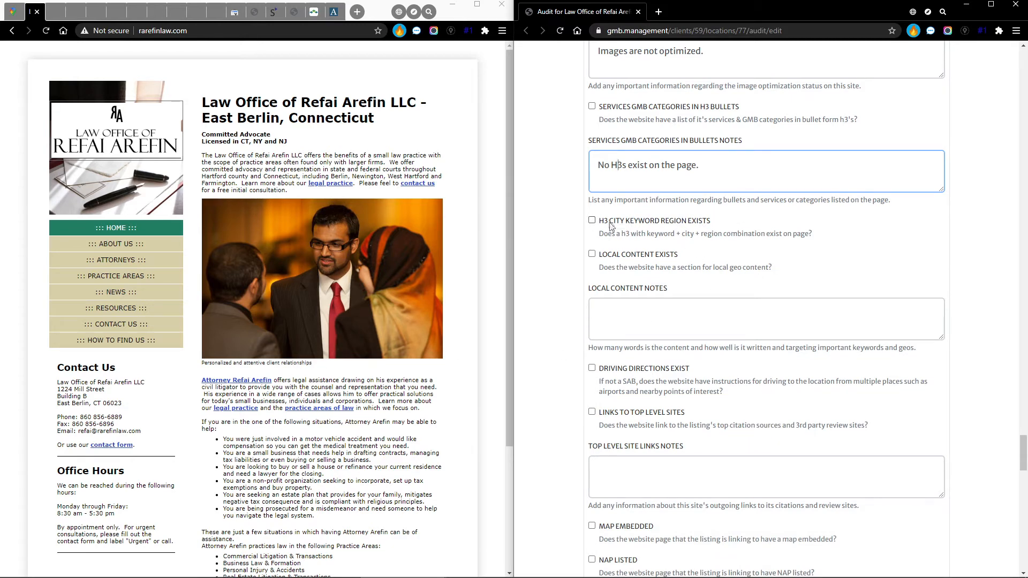
pyautogui.scroll(-2, 312, 399)
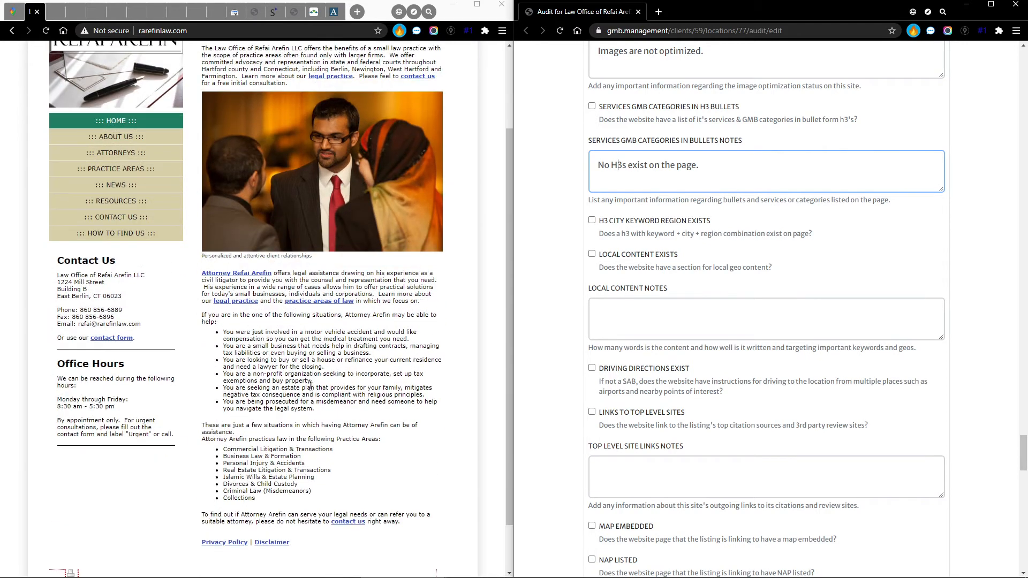
pyautogui.scroll(-1, 663, 252)
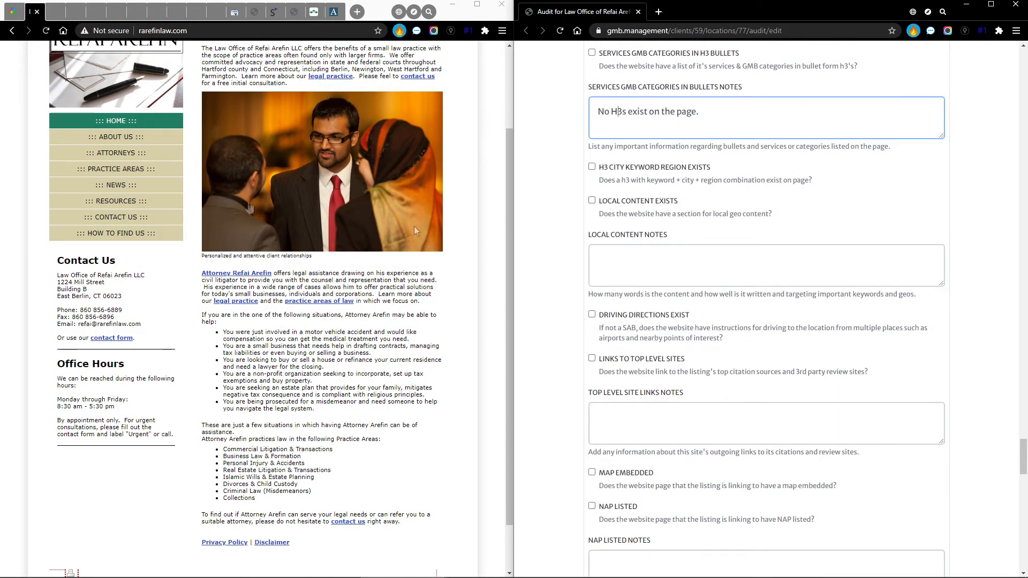
pyautogui.click(211, 9)
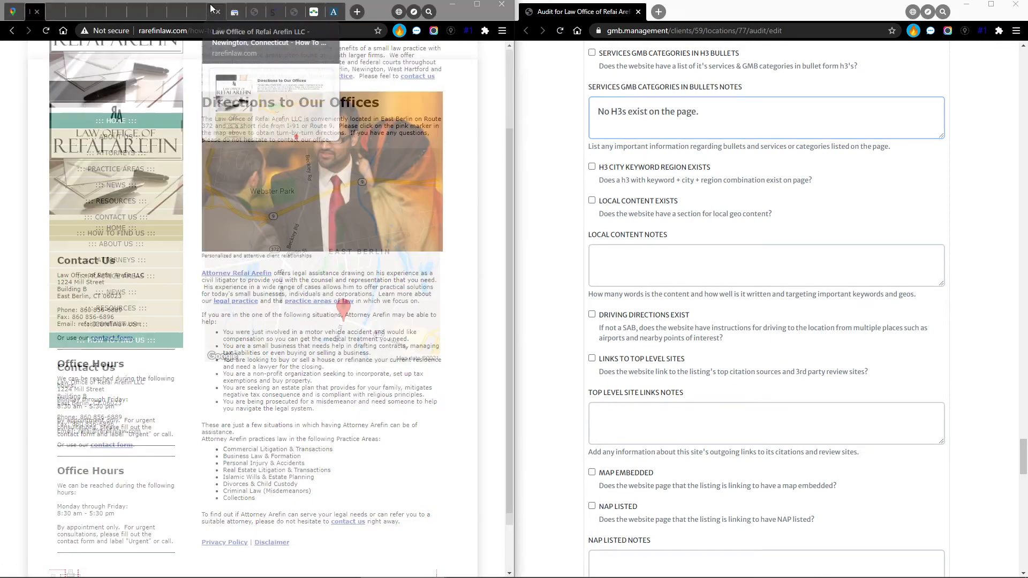
pyautogui.moveTo(279, 126); pyautogui.dragTo(348, 129)
pyautogui.click(344, 130)
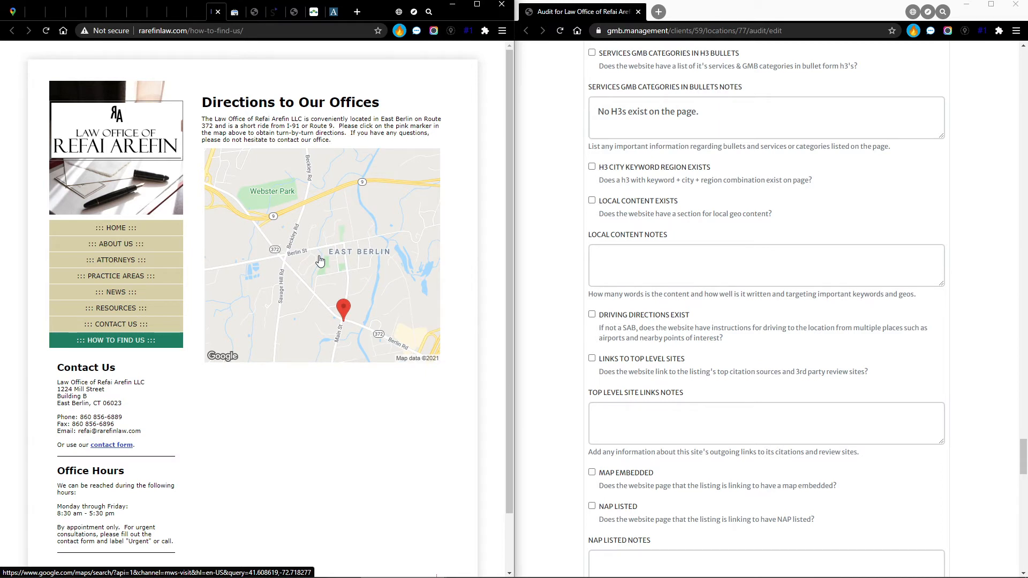
pyautogui.click(632, 265)
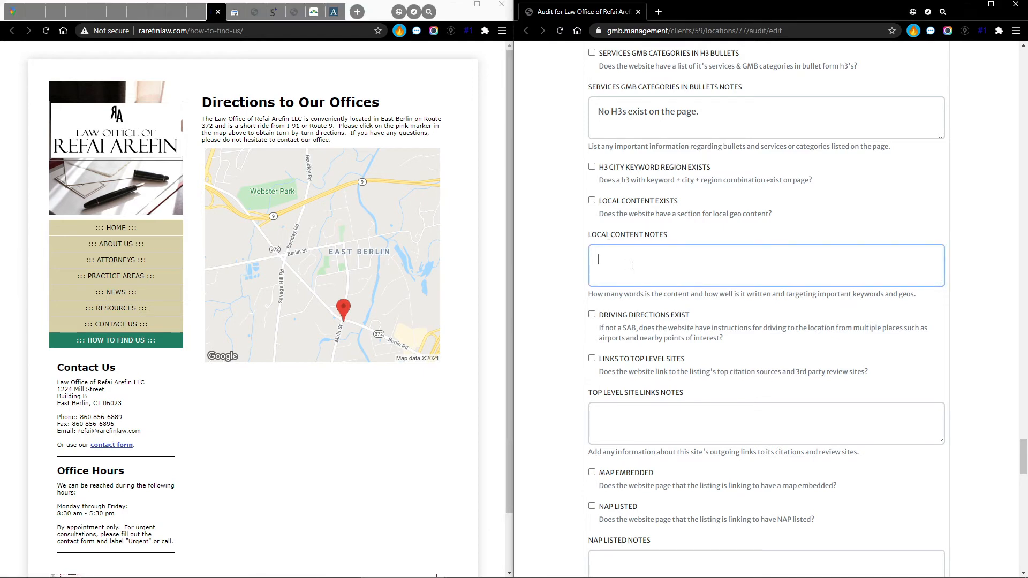
pyautogui.write('Local content does not exist.')
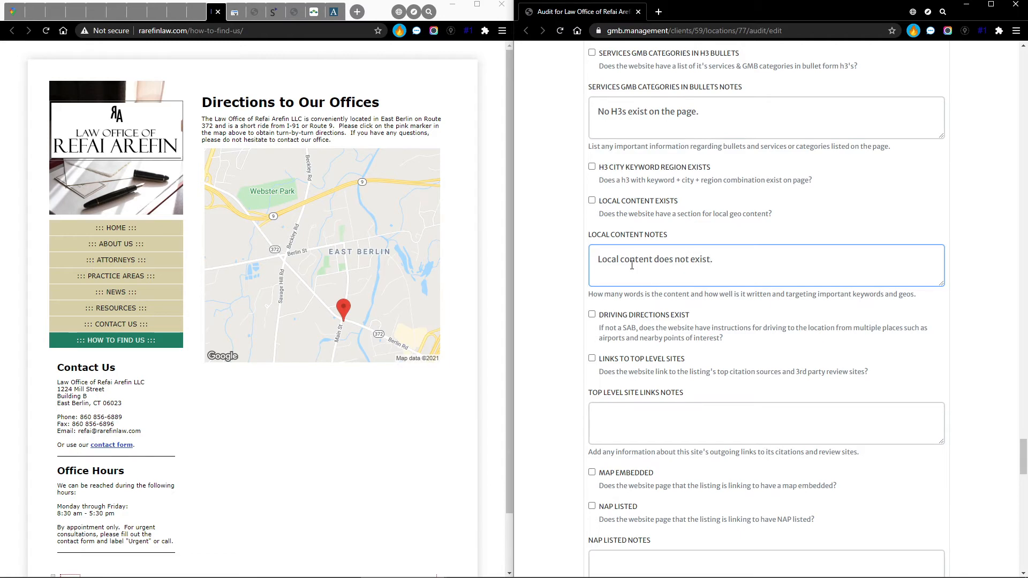
# - Review the audit's driving directions check and its condition that the business is not a SAB
pyautogui.scroll(-2, 803, 338)
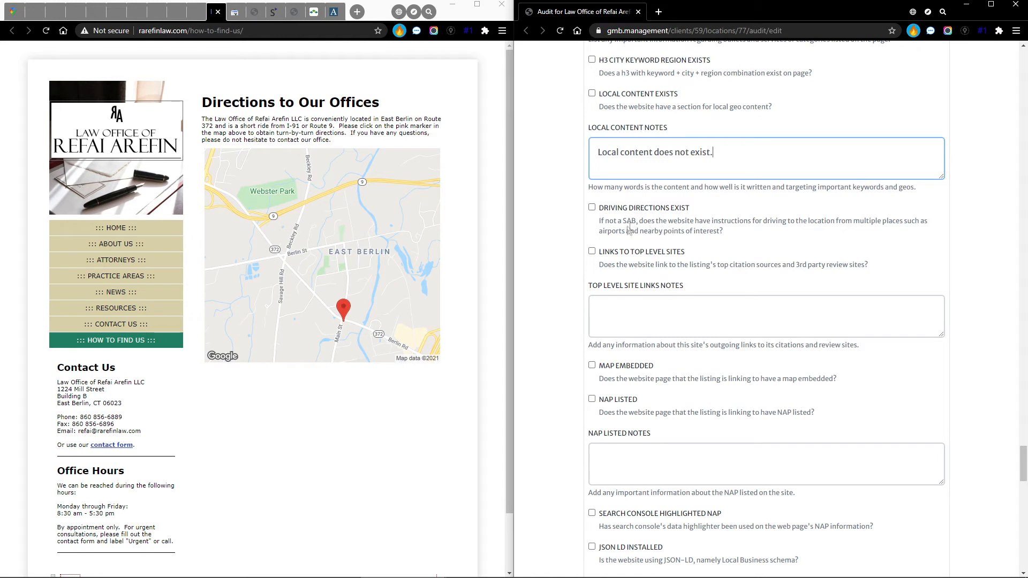
pyautogui.moveTo(599, 221); pyautogui.dragTo(637, 219)
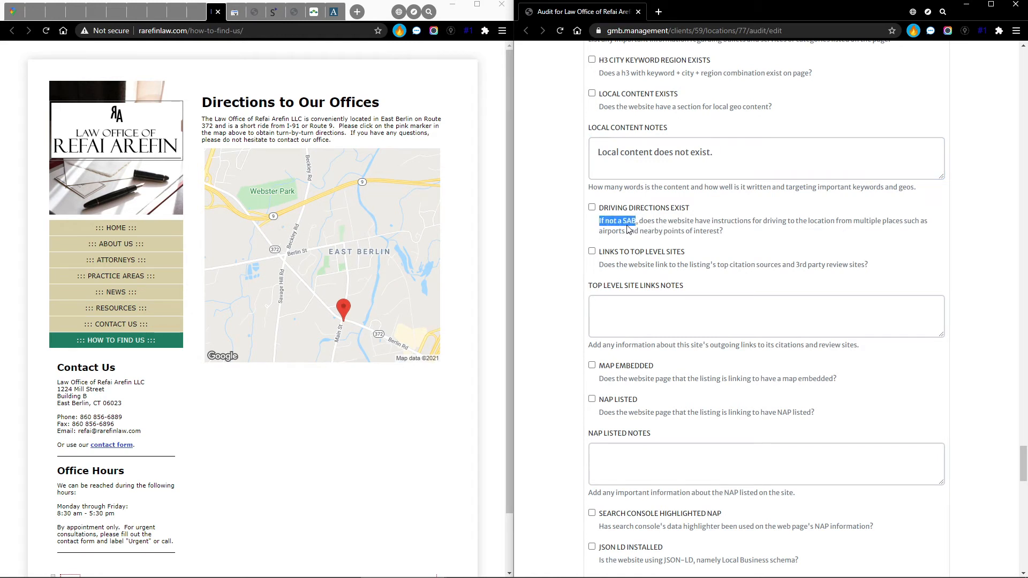
pyautogui.click(629, 226)
pyautogui.moveTo(637, 220); pyautogui.dragTo(622, 222)
pyautogui.click(625, 222)
# - Check the site's pages for links to citation and review sites and enter the top level site links notes "No links to top level sites."
pyautogui.click(196, 9)
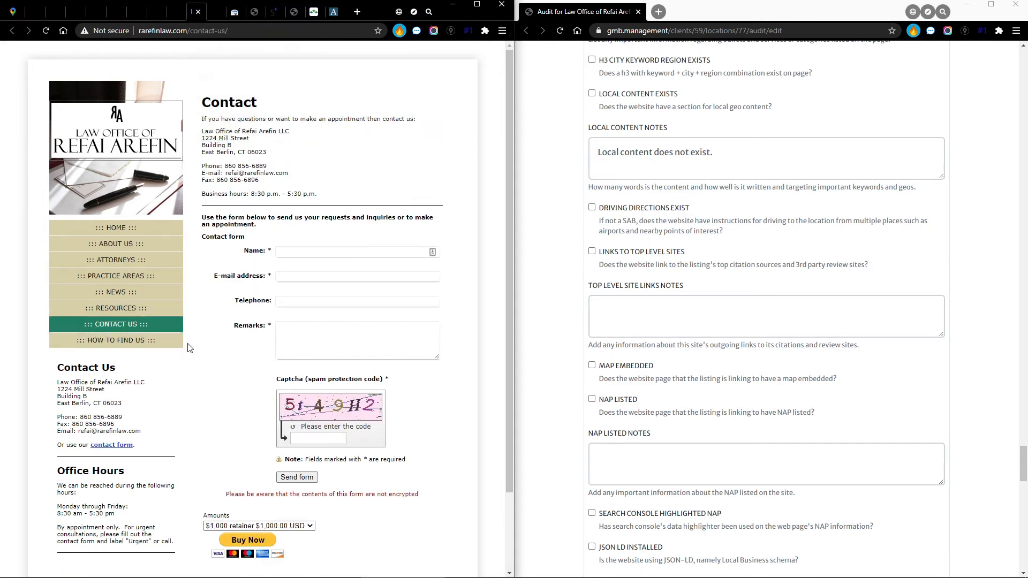
pyautogui.scroll(-2, 258, 495)
pyautogui.scroll(2, 206, 391)
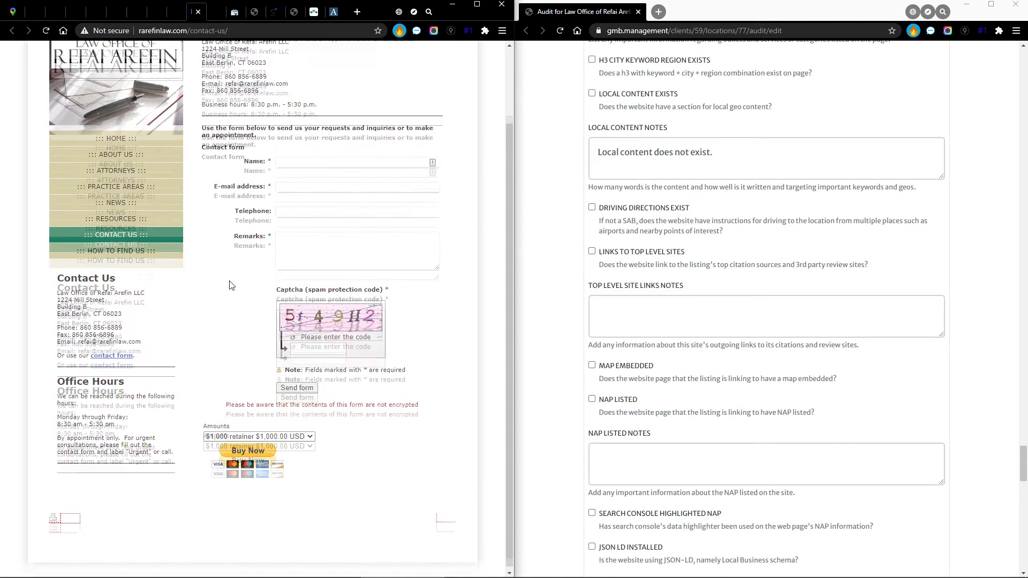
pyautogui.click(173, 8)
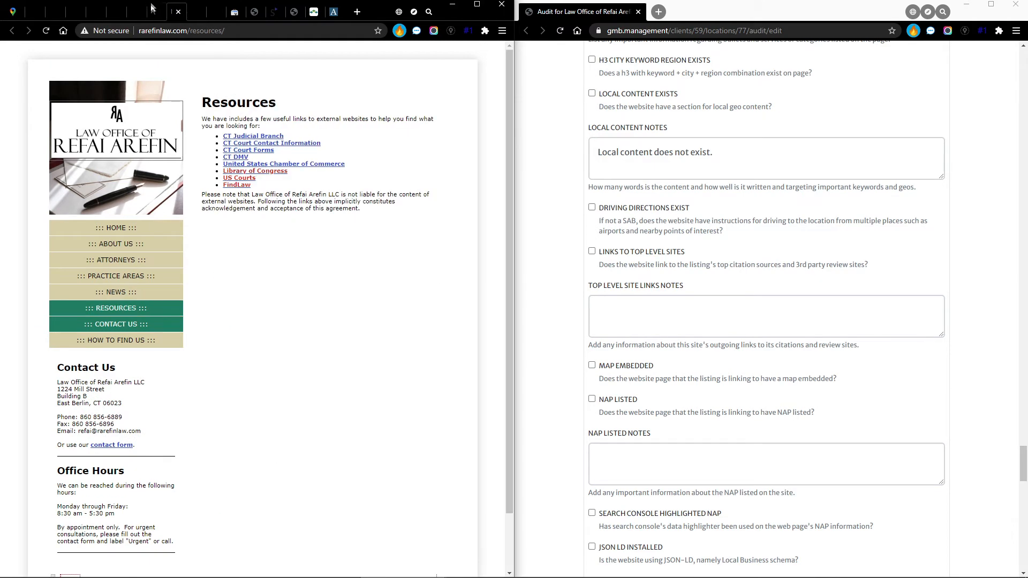
pyautogui.click(150, 4)
pyautogui.click(130, 7)
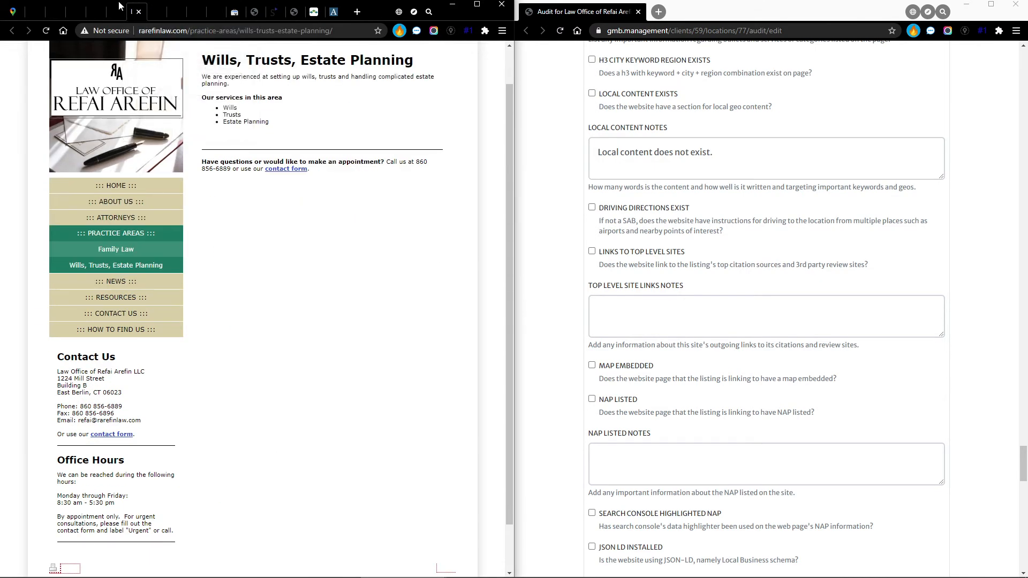
pyautogui.click(112, 11)
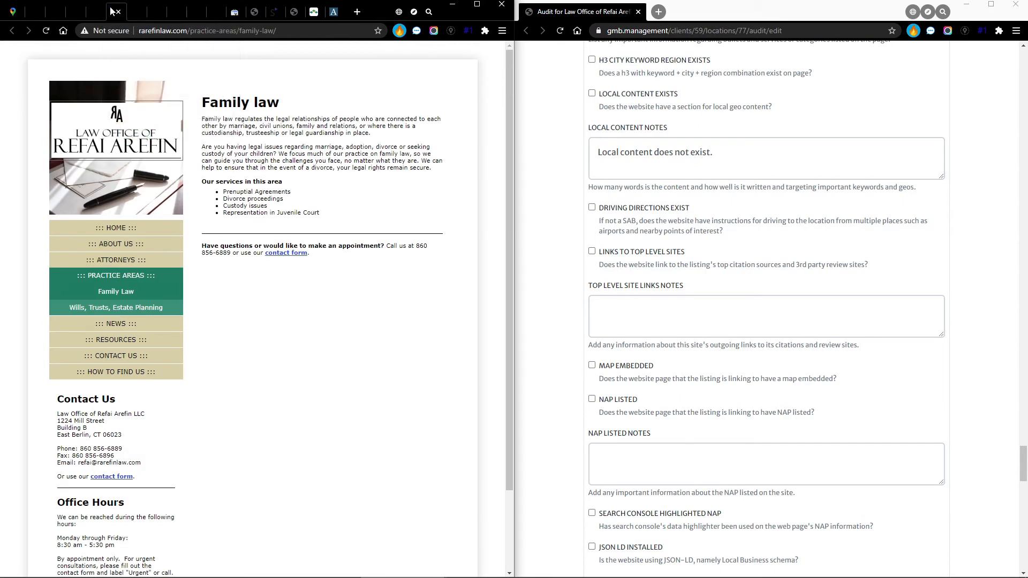
pyautogui.click(93, 9)
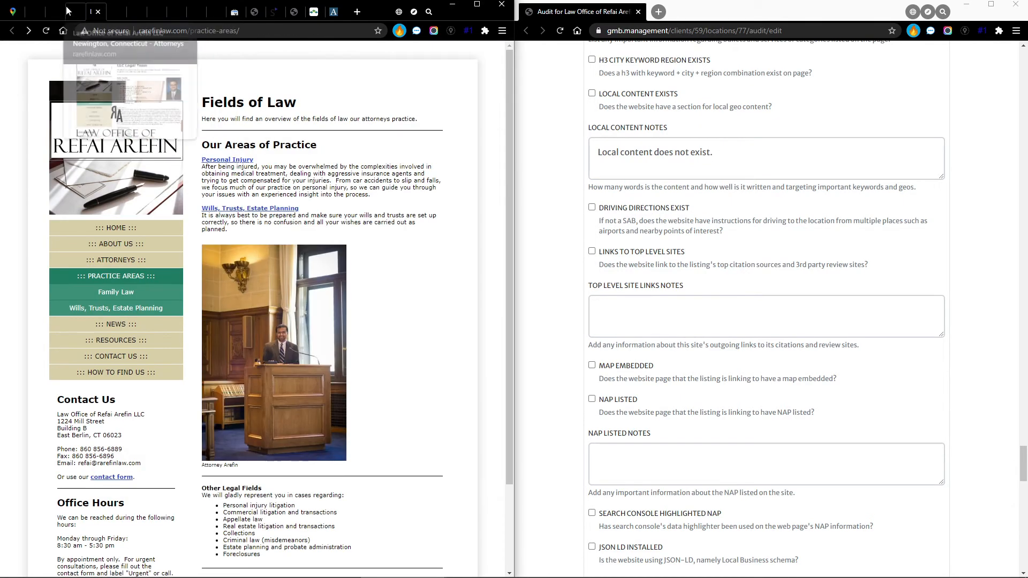
pyautogui.click(68, 11)
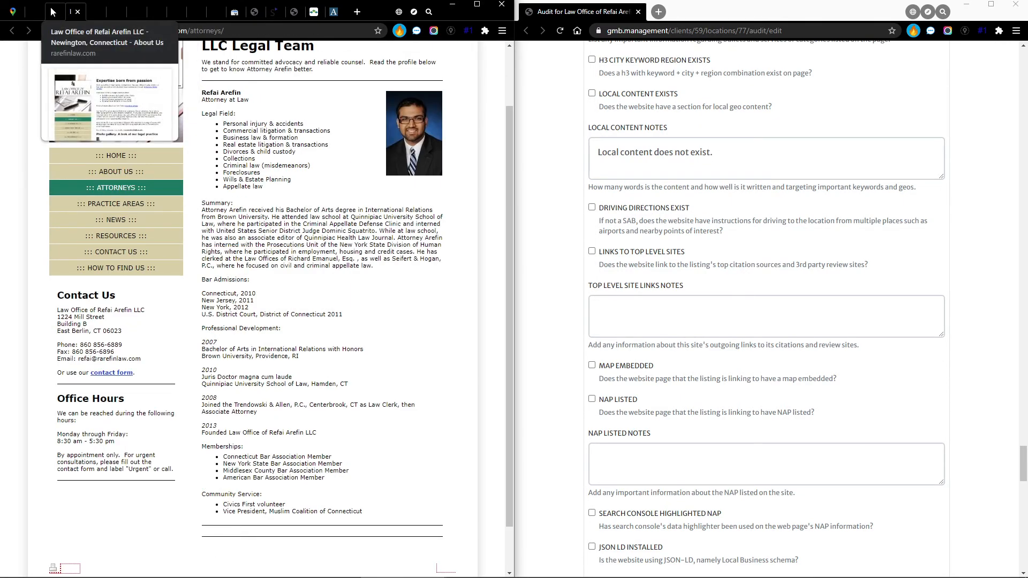
pyautogui.click(52, 10)
pyautogui.click(33, 11)
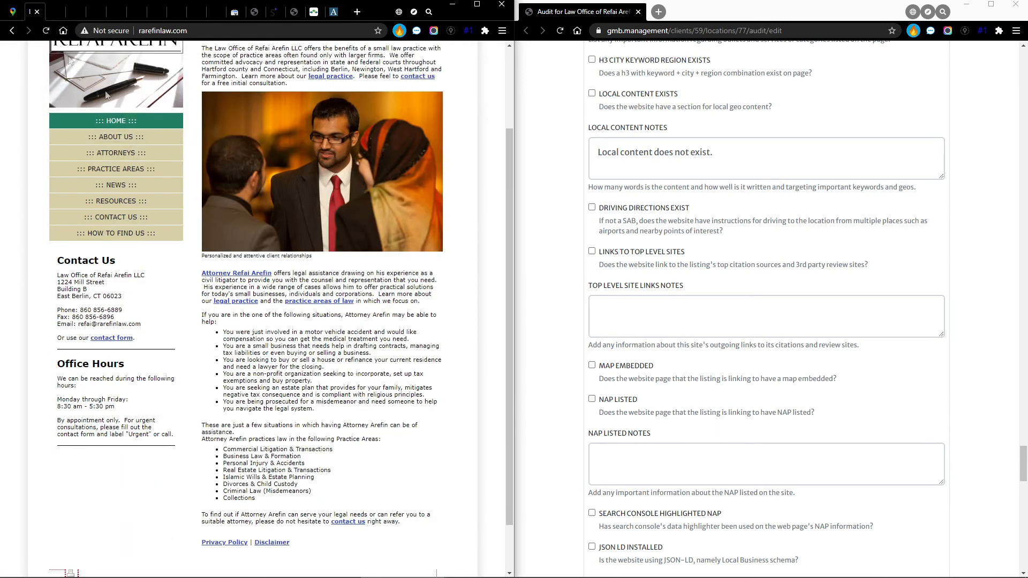
pyautogui.scroll(2, 328, 150)
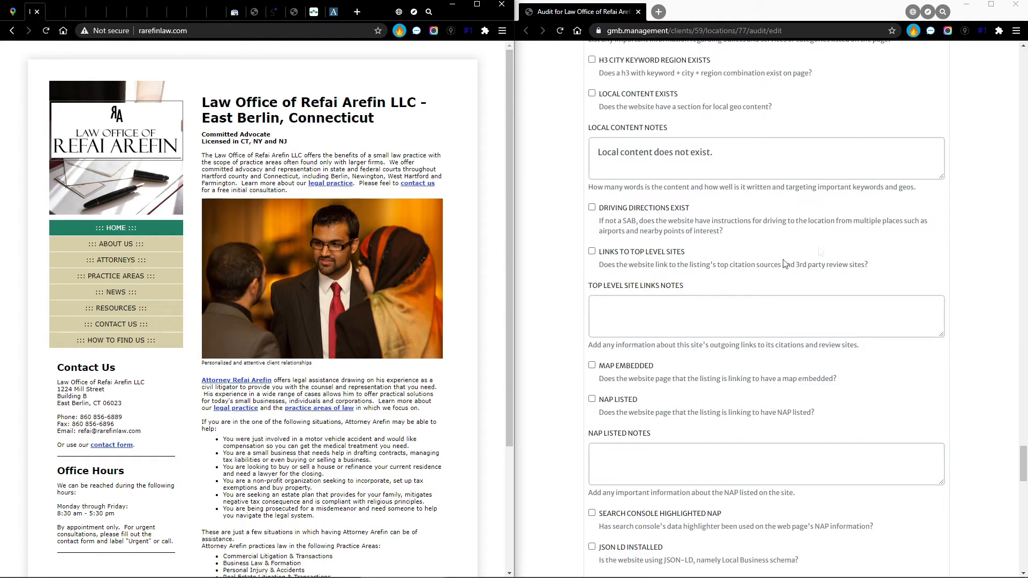
pyautogui.click(662, 313)
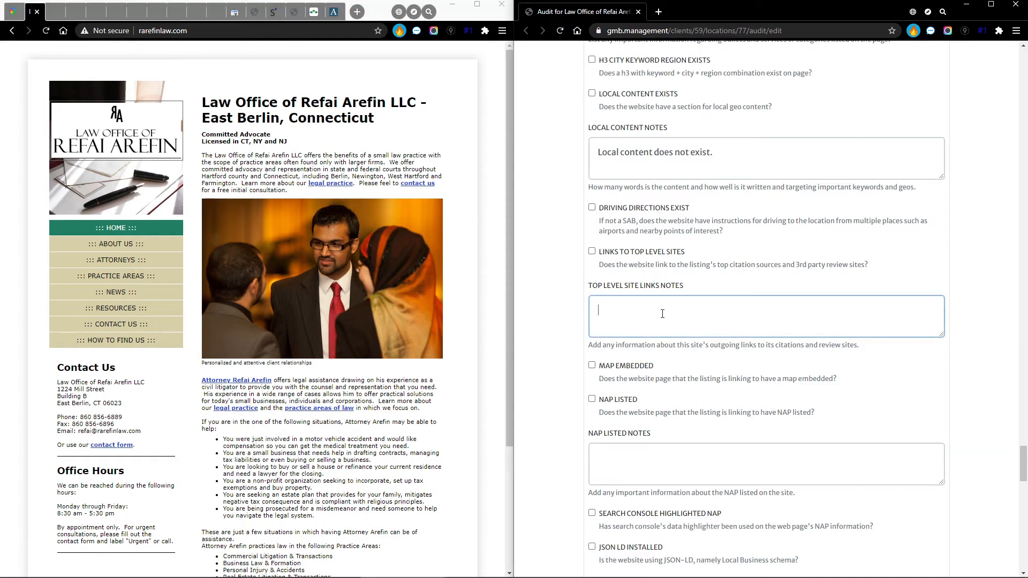
pyautogui.write('No links to top level sites.')
# - Compare the firm's directions and home pages against the audit's map embedded check for the page the listing links to
pyautogui.scroll(-2, 663, 314)
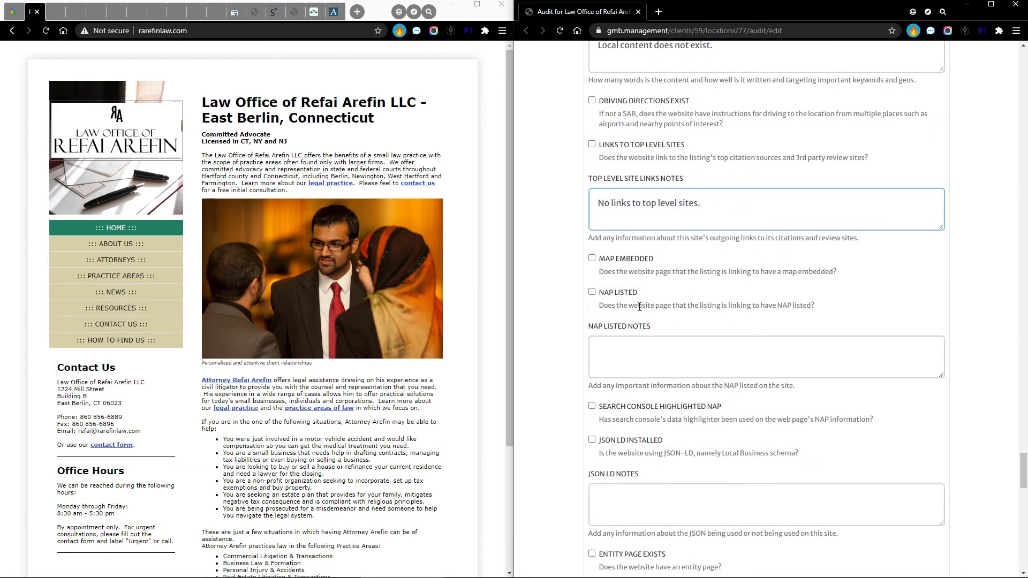
pyautogui.click(216, 8)
pyautogui.click(42, 12)
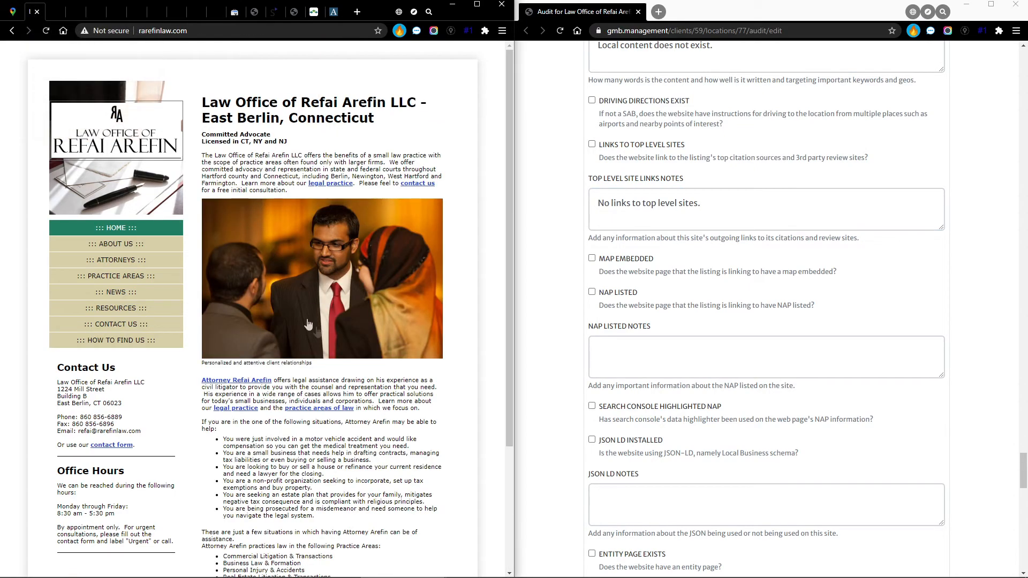
pyautogui.scroll(-3, 314, 275)
pyautogui.scroll(1, 299, 484)
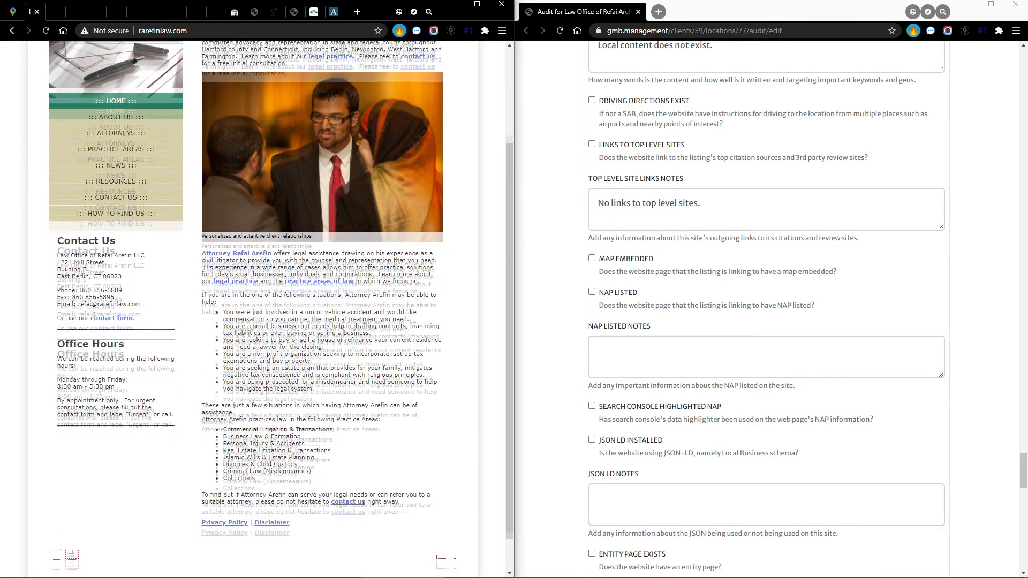
pyautogui.moveTo(839, 274); pyautogui.dragTo(602, 279)
pyautogui.click(672, 274)
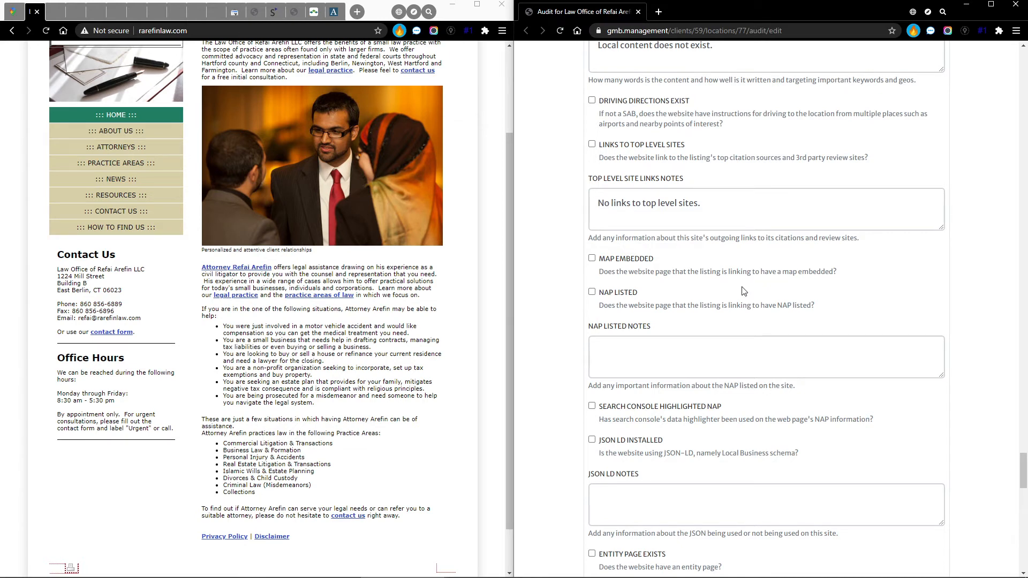
# - Mark the NAP listed check as met, based on the firm's name and address block on the home page
pyautogui.click(592, 292)
pyautogui.moveTo(122, 291); pyautogui.dragTo(55, 275)
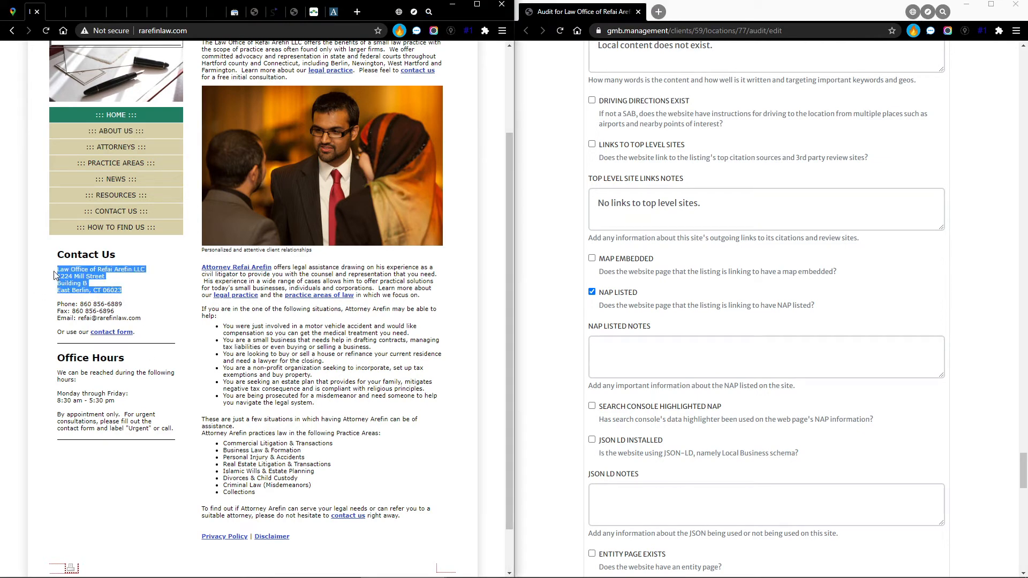
# - Check the site's inner pages for contact details and enter the NAP listed notes "NAP is on every page on the website."
pyautogui.click(56, 11)
pyautogui.click(76, 11)
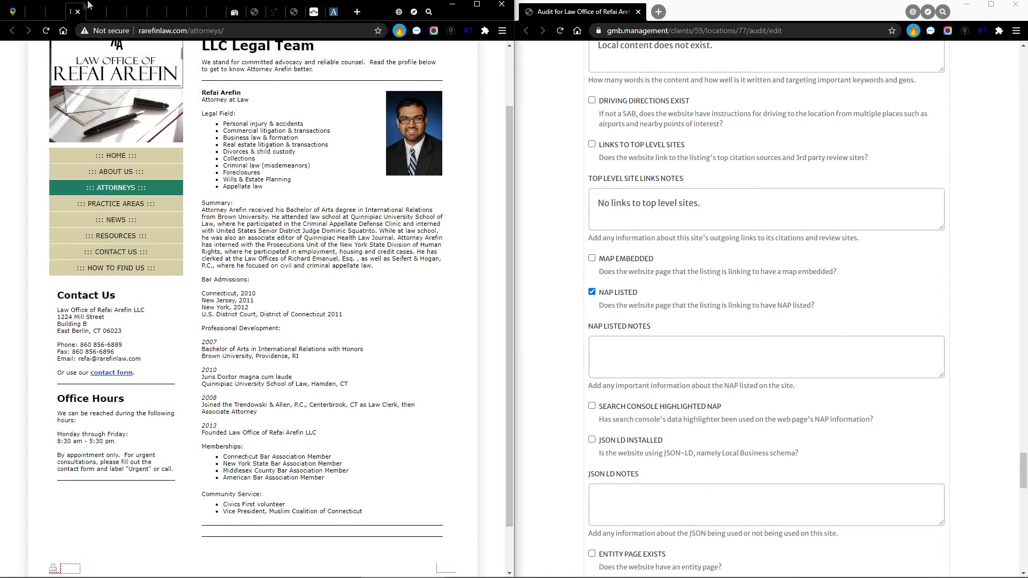
pyautogui.click(98, 10)
pyautogui.click(117, 10)
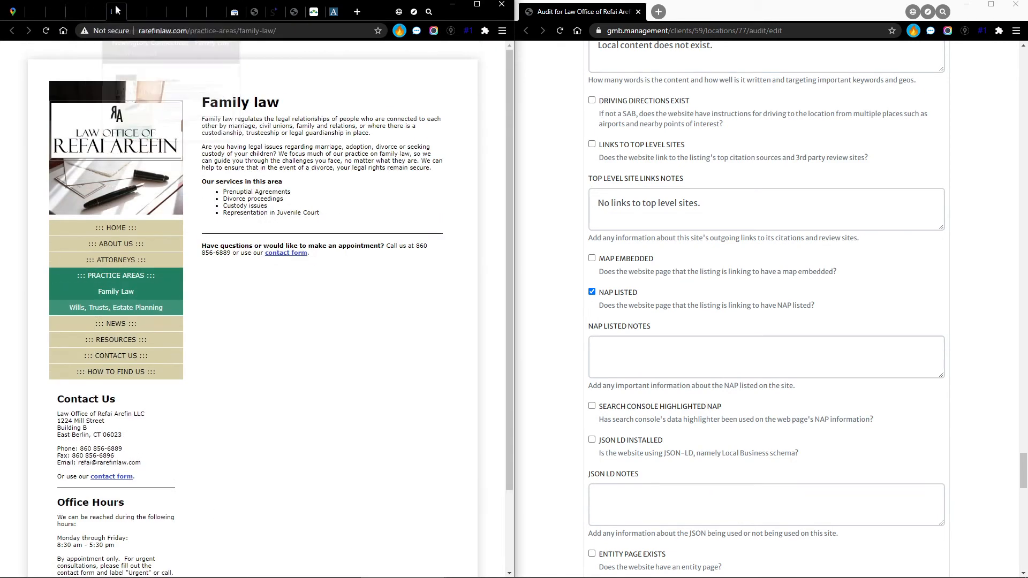
pyautogui.click(137, 10)
pyautogui.click(159, 9)
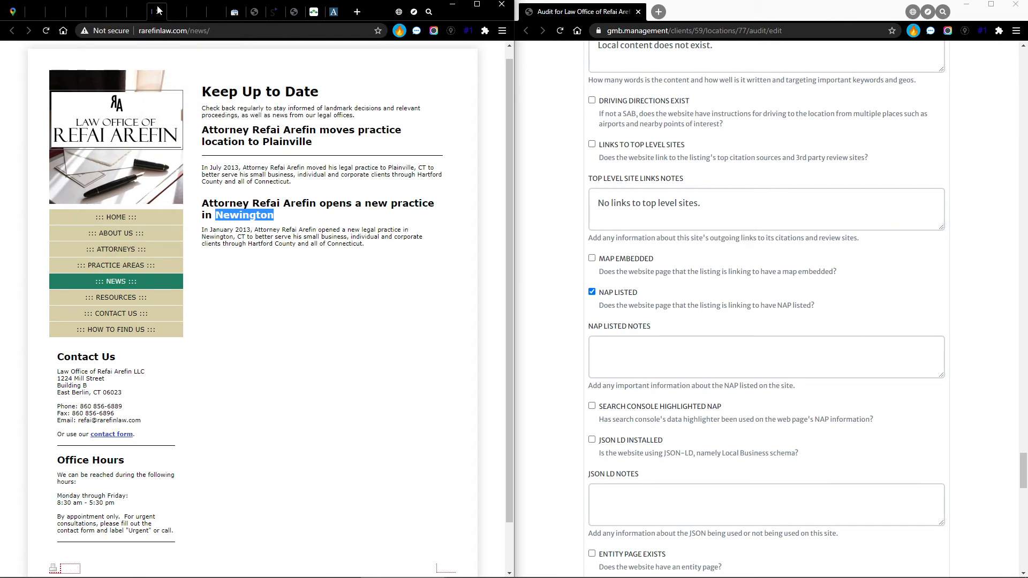
pyautogui.click(34, 11)
pyautogui.click(647, 362)
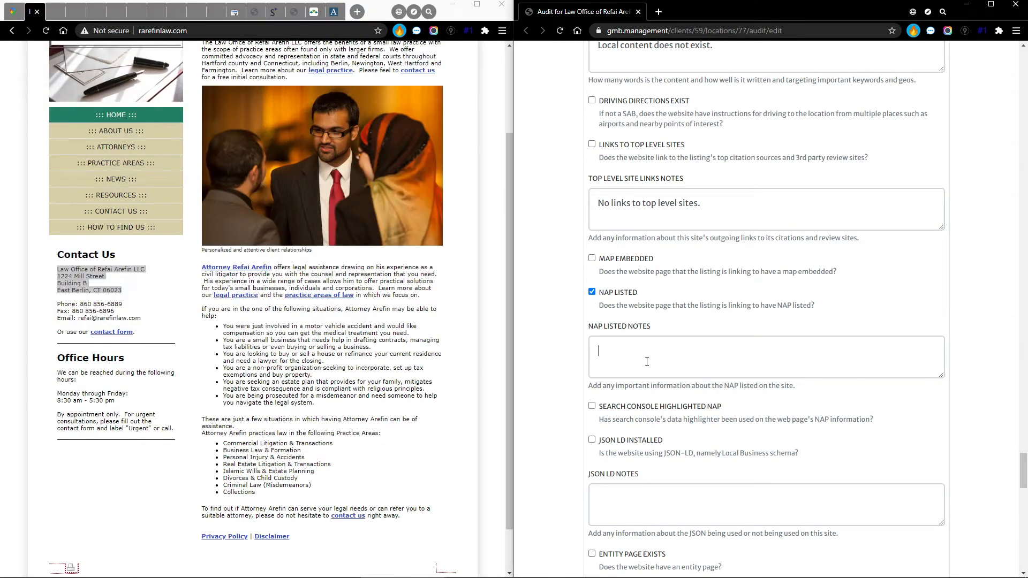
pyautogui.write('NAP is')
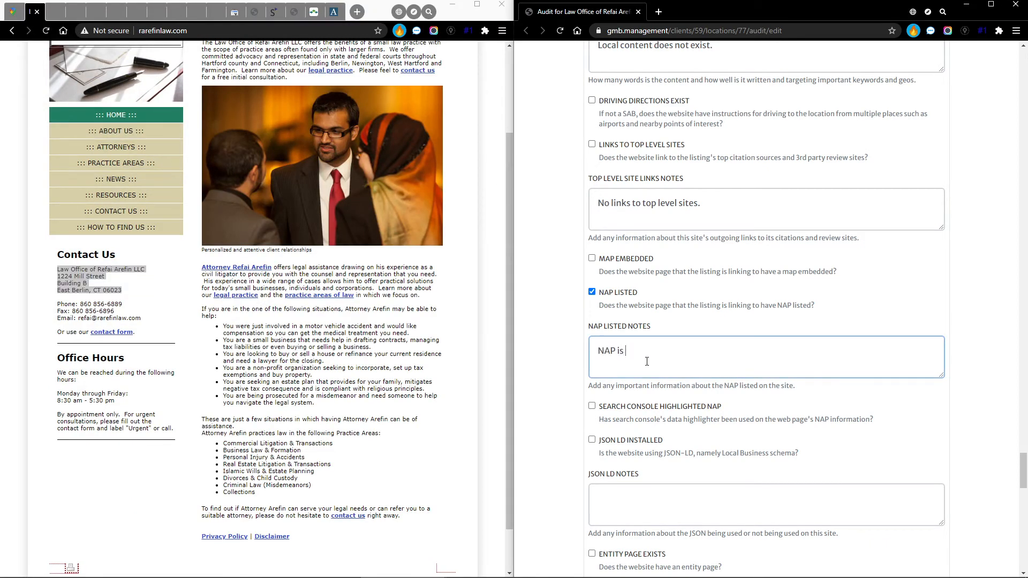
pyautogui.write(' on every page on the website.')
# - Review the audit's search console highlighted NAP check and its data highlighter description
pyautogui.scroll(-3, 646, 362)
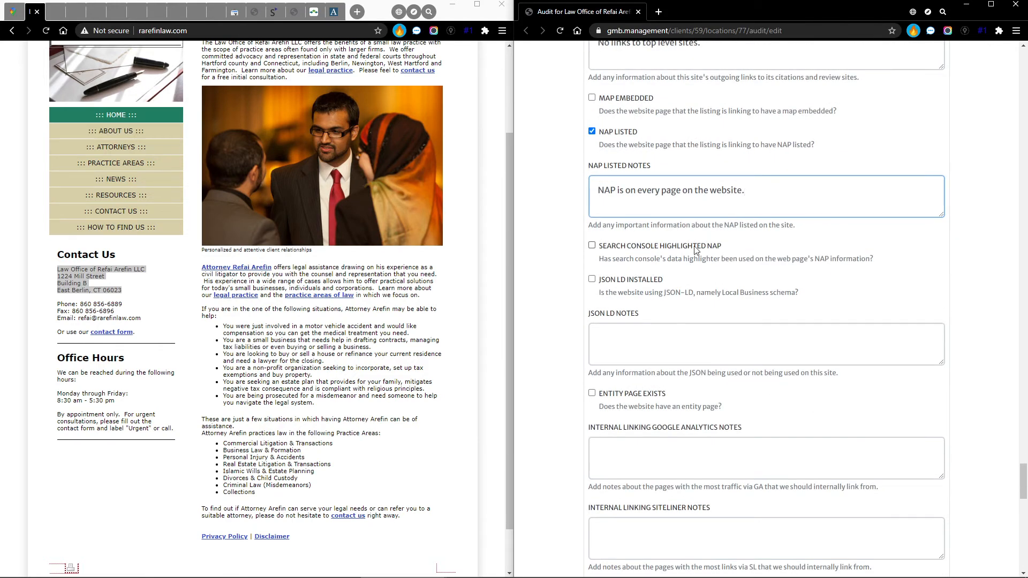
pyautogui.moveTo(722, 250); pyautogui.dragTo(607, 241)
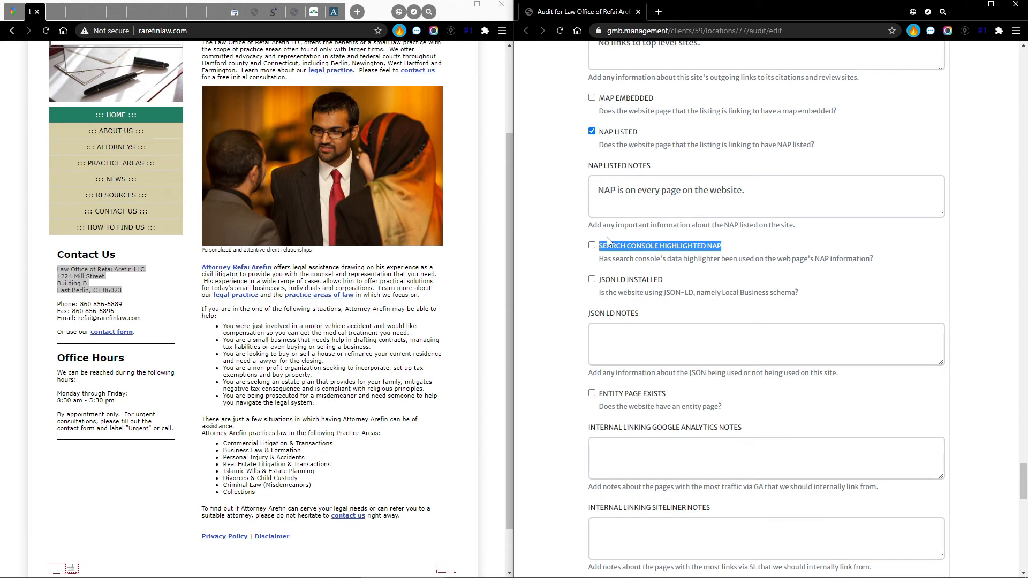
pyautogui.click(640, 249)
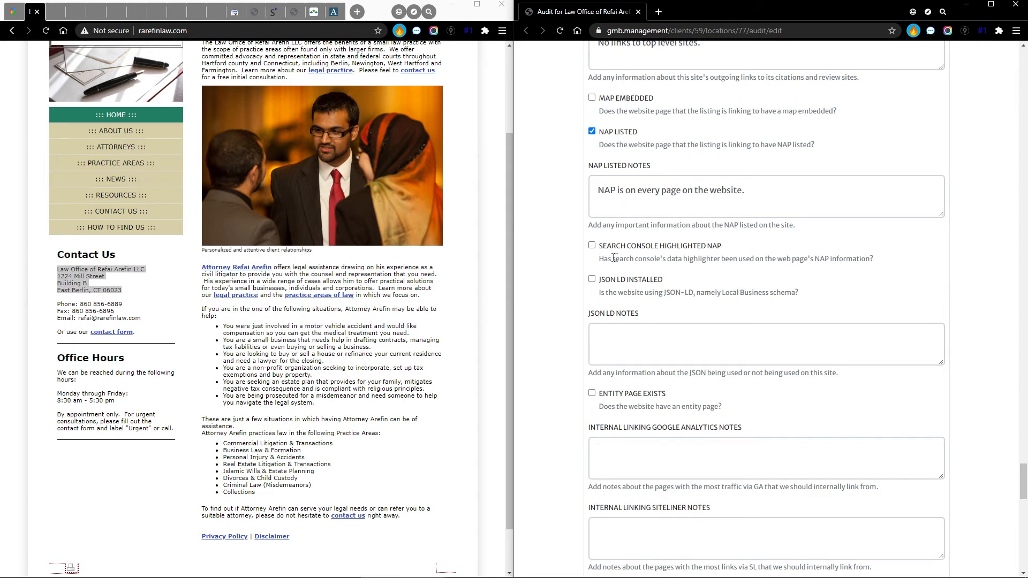
pyautogui.moveTo(599, 261); pyautogui.dragTo(941, 270)
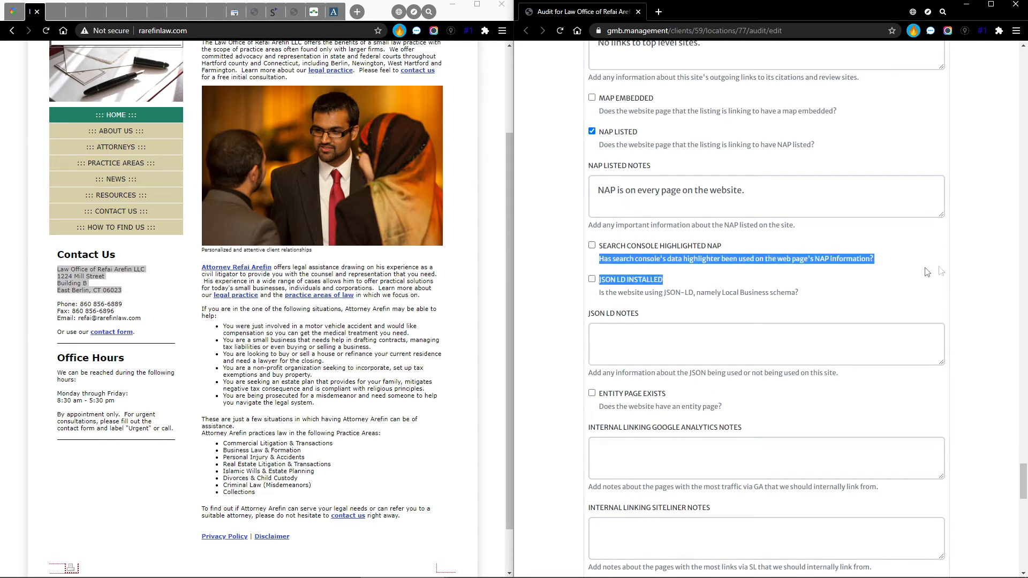
pyautogui.click(854, 271)
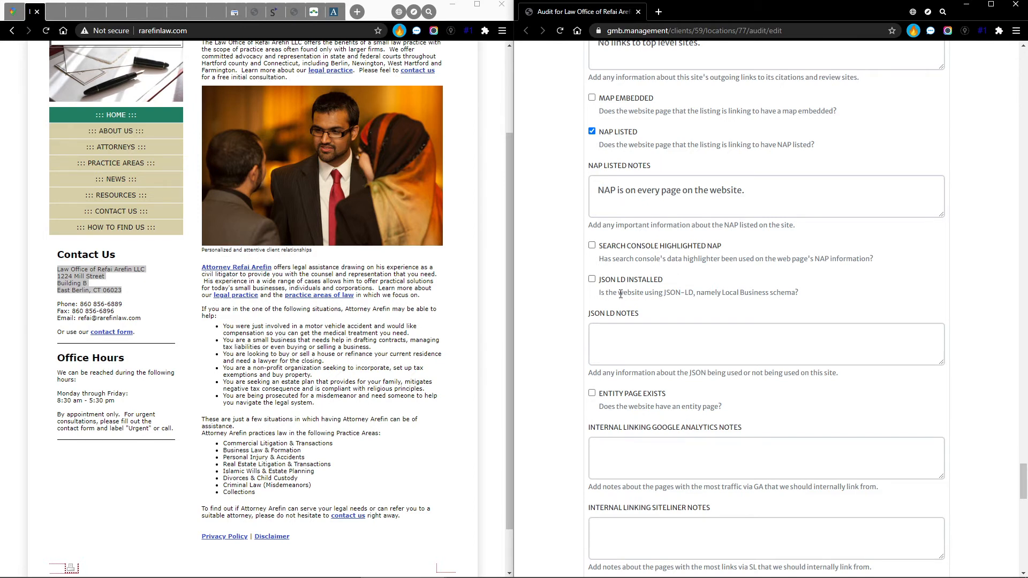
# - Examine the Rich Results Test result for the firm's website, including the reason given and the user agent
pyautogui.click(230, 3)
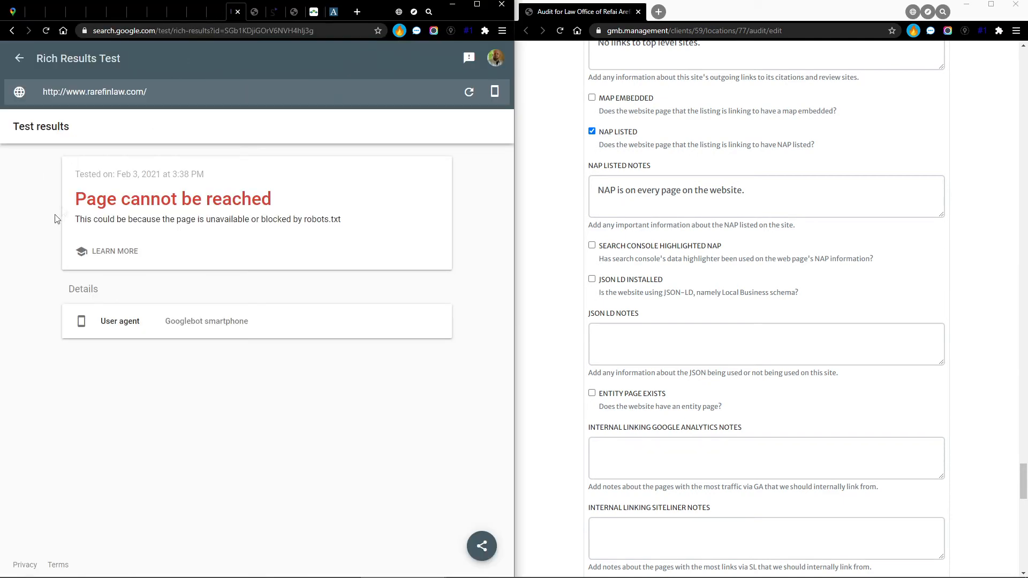
pyautogui.moveTo(67, 206); pyautogui.dragTo(308, 198)
pyautogui.click(192, 233)
pyautogui.moveTo(208, 222); pyautogui.dragTo(372, 235)
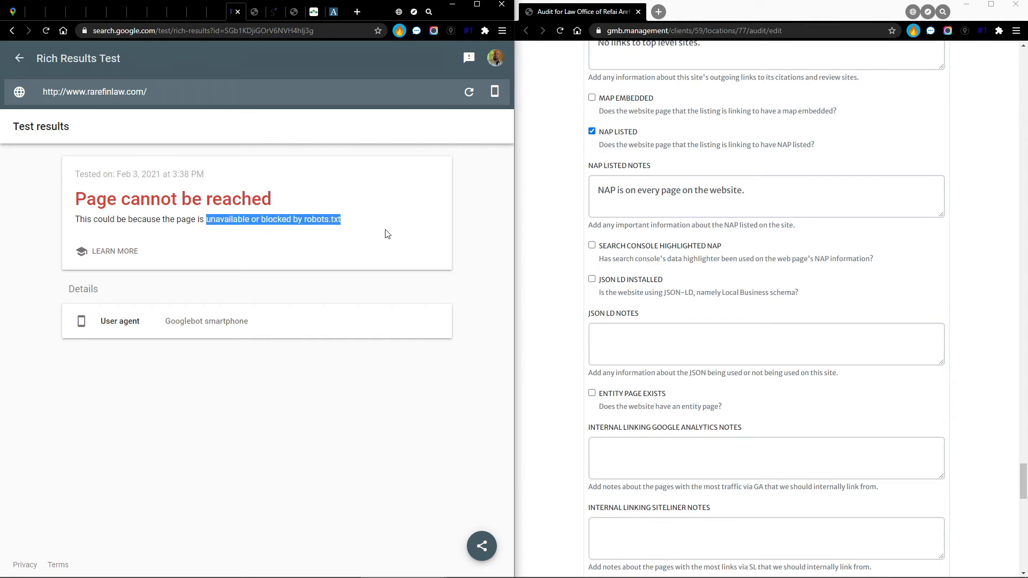
pyautogui.click(389, 231)
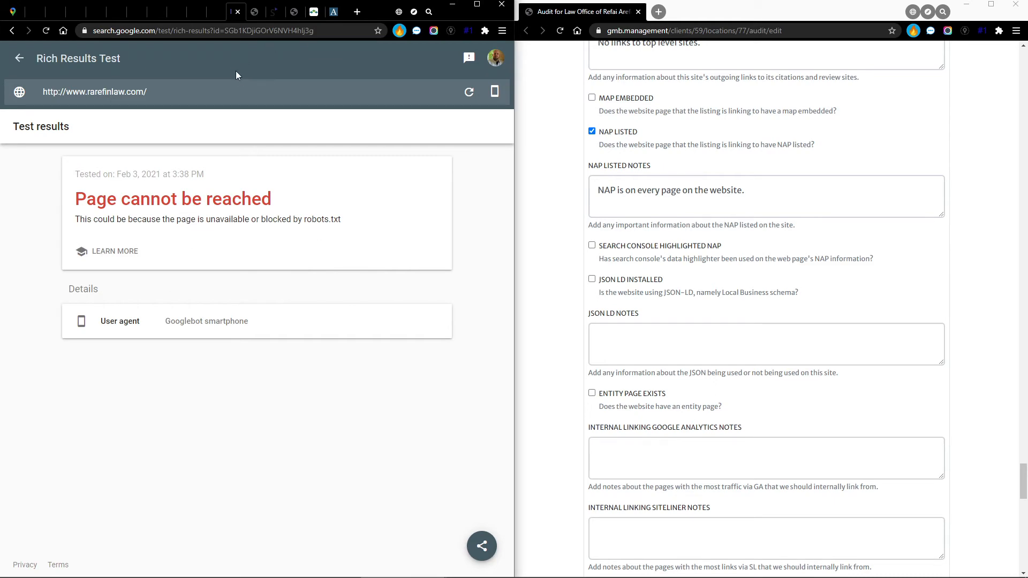
pyautogui.click(33, 8)
pyautogui.click(234, 11)
pyautogui.moveTo(255, 322); pyautogui.dragTo(165, 328)
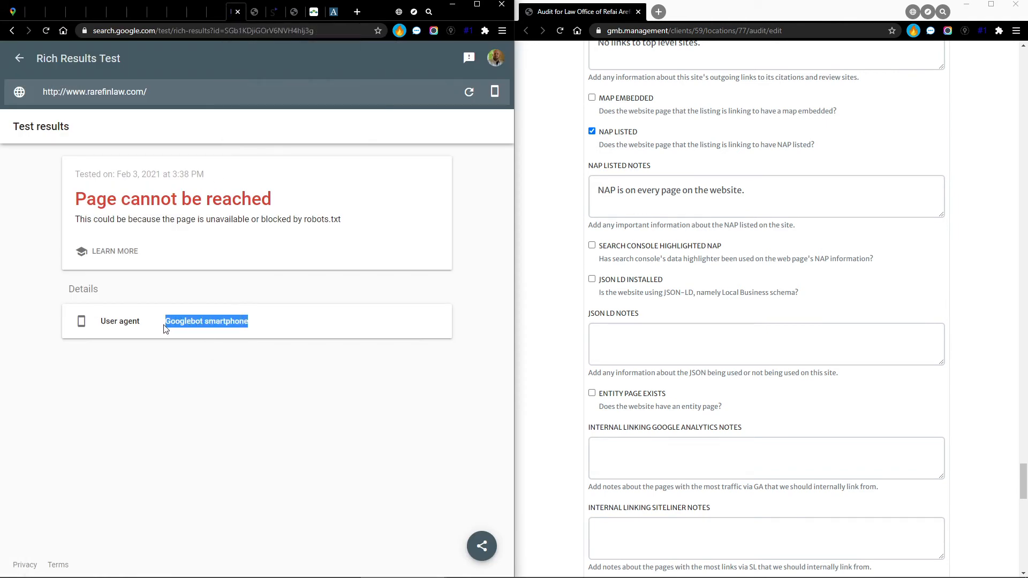
pyautogui.click(216, 331)
pyautogui.moveTo(345, 220); pyautogui.dragTo(305, 223)
pyautogui.click(264, 255)
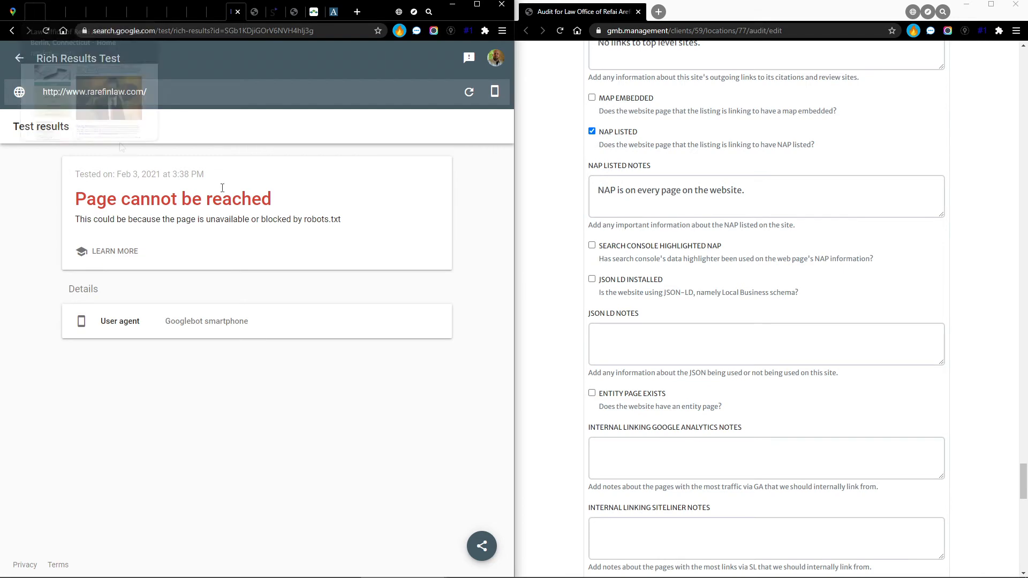
pyautogui.moveTo(349, 222); pyautogui.dragTo(309, 220)
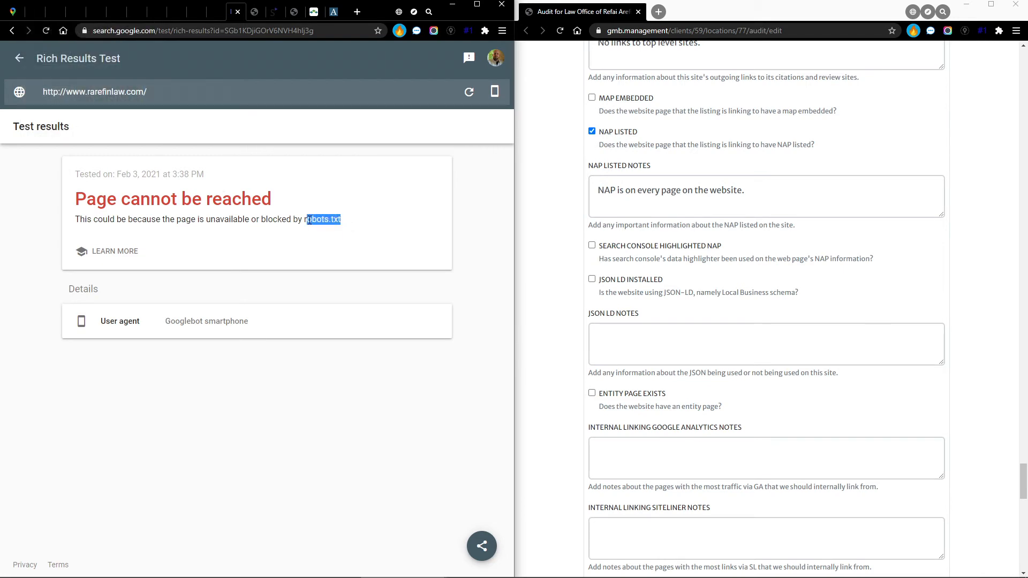
pyautogui.click(323, 220)
# - Look over the existing source view and open a fresh view of the home page's source code
pyautogui.click(251, 10)
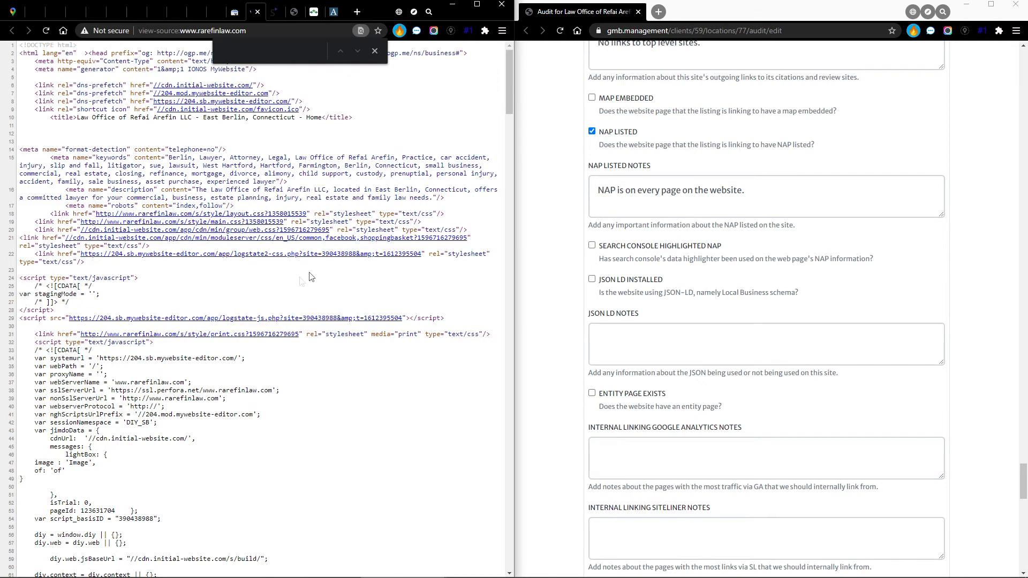
pyautogui.scroll(-5, 238, 300)
pyautogui.scroll(5, 242, 322)
pyautogui.click(31, 12)
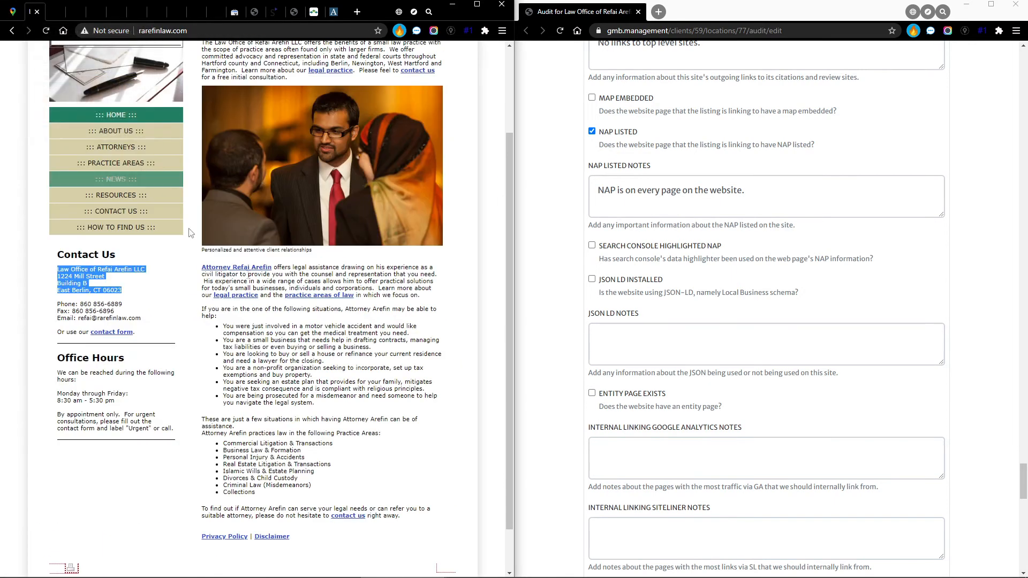
pyautogui.rightClick(348, 363)
pyautogui.click(378, 343)
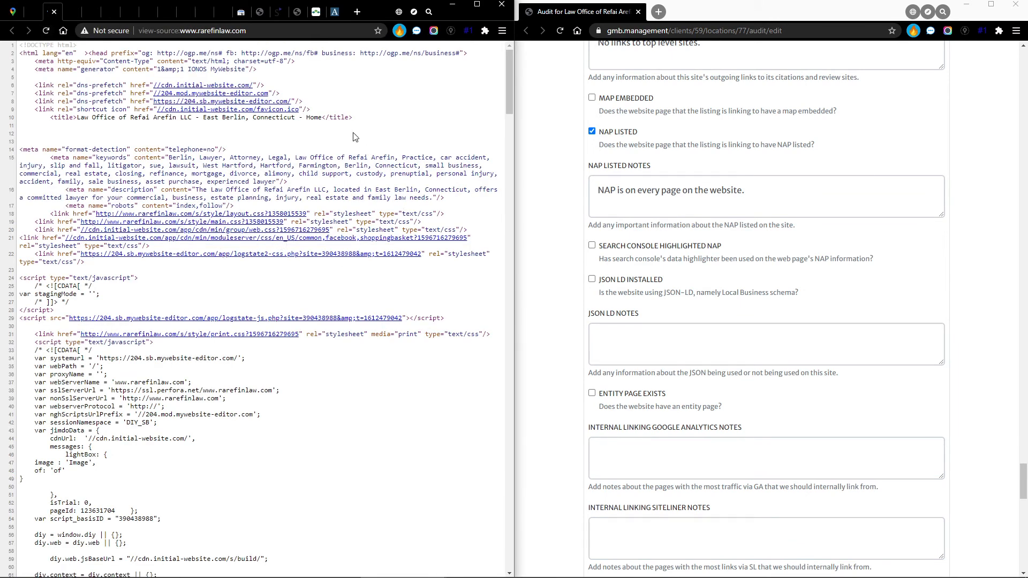
# - Search the page source for "json" and "schem", and enter the JSON LD notes "No schema or JSON installed"
pyautogui.hotkey('ctrl', 'f')
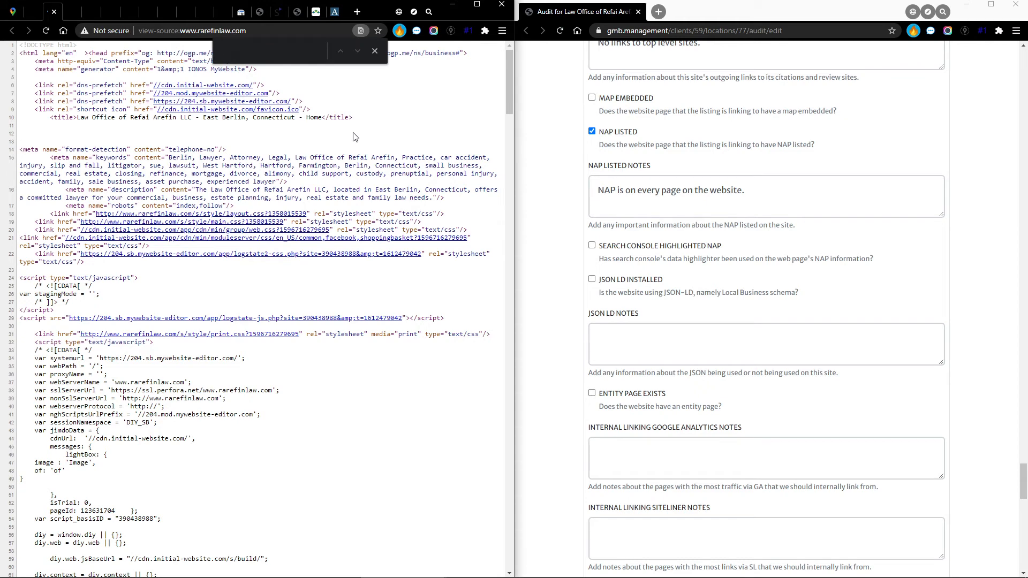
pyautogui.write('json')
pyautogui.press('BackSpace')
pyautogui.press('BackSpace')
pyautogui.press('BackSpace')
pyautogui.write('schem')
pyautogui.press('BackSpace')
pyautogui.press('BackSpace')
pyautogui.press('BackSpace')
pyautogui.press('BackSpace')
pyautogui.press('BackSpace')
pyautogui.click(641, 340)
pyautogui.write('No schema or JSON installed')
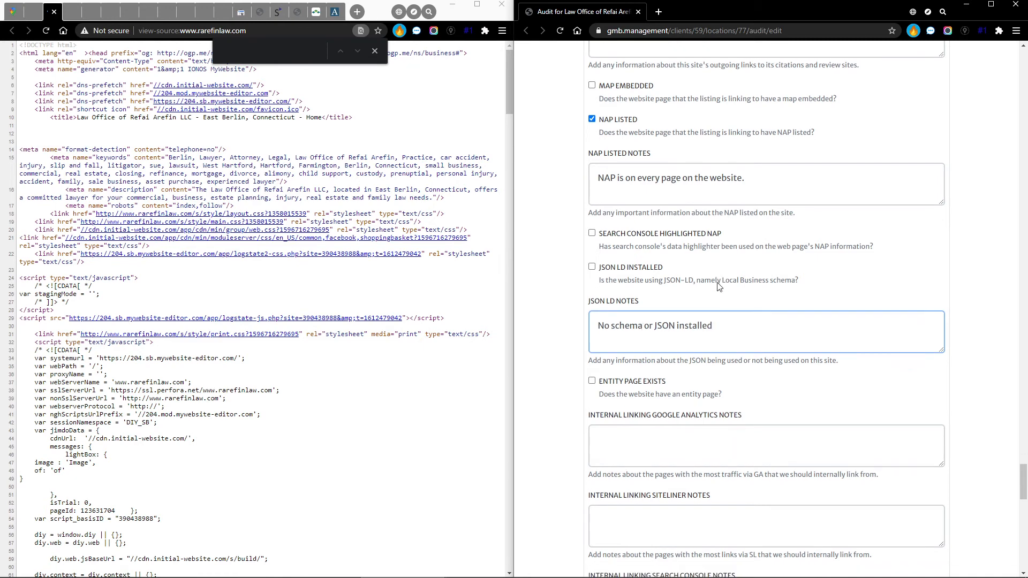
# - Review the firm's About Us page and its photo gallery image, and mark the entity page exists check as met
pyautogui.scroll(-2, 718, 284)
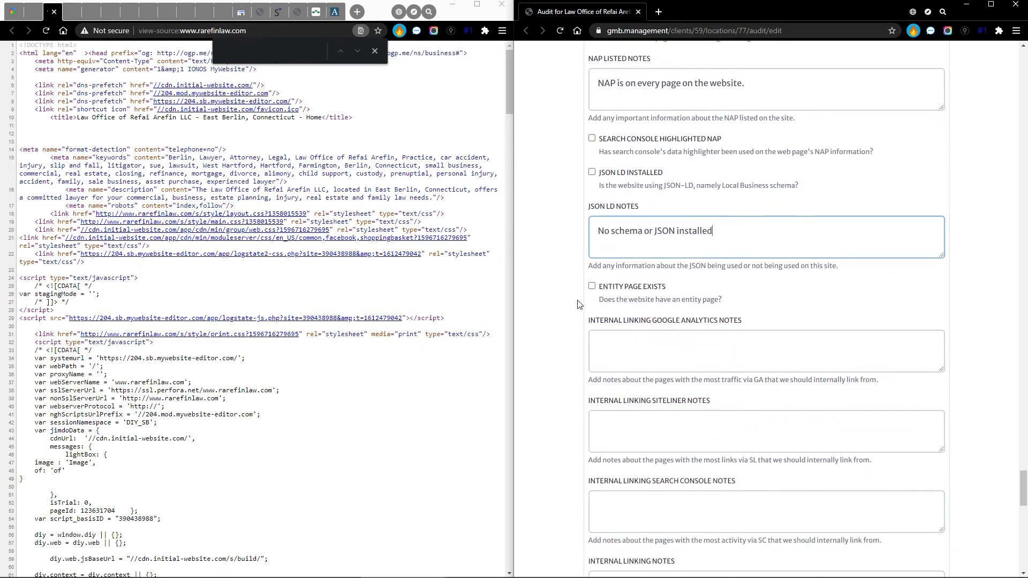
pyautogui.click(76, 9)
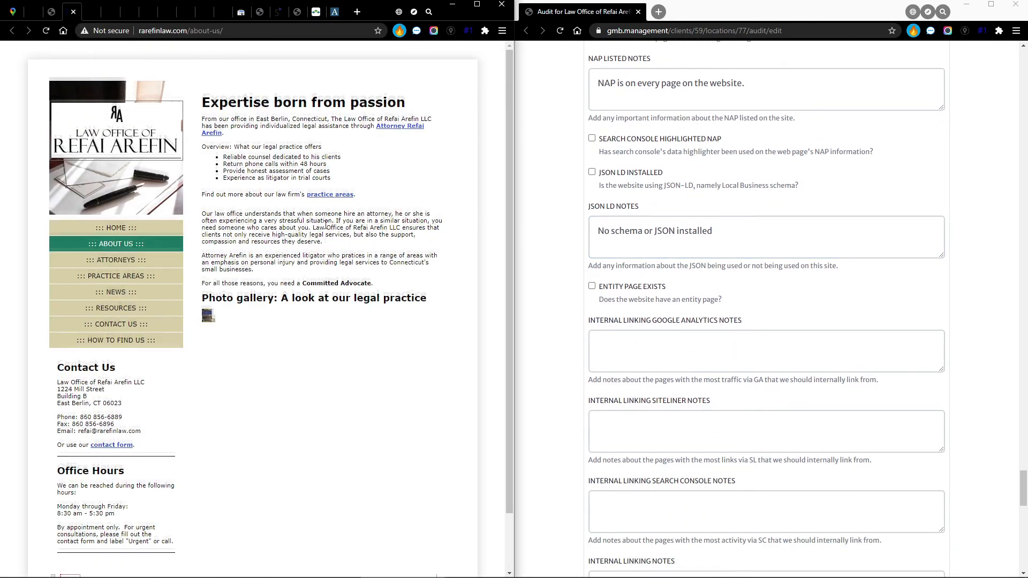
pyautogui.scroll(-1, 330, 321)
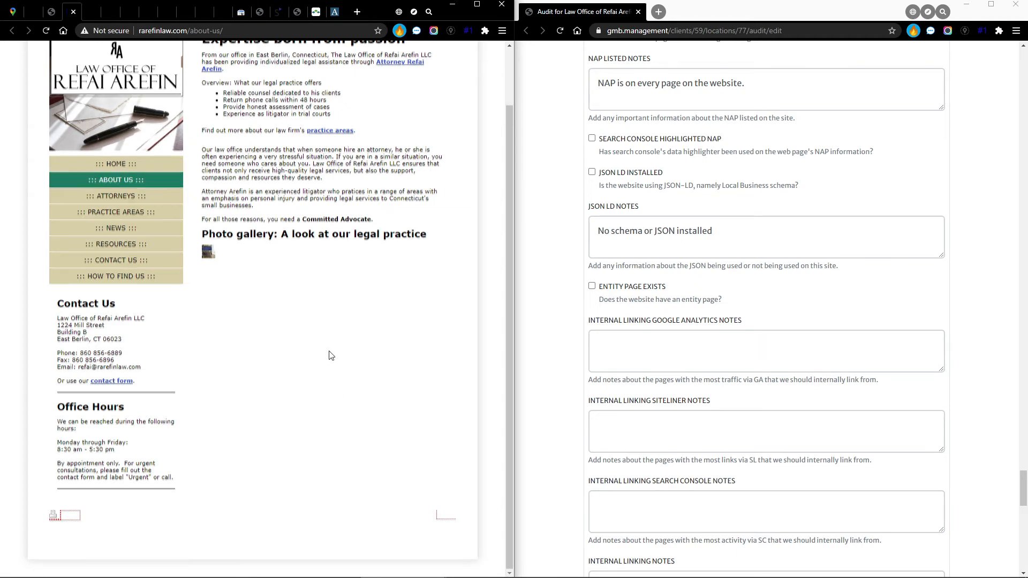
pyautogui.scroll(1, 329, 356)
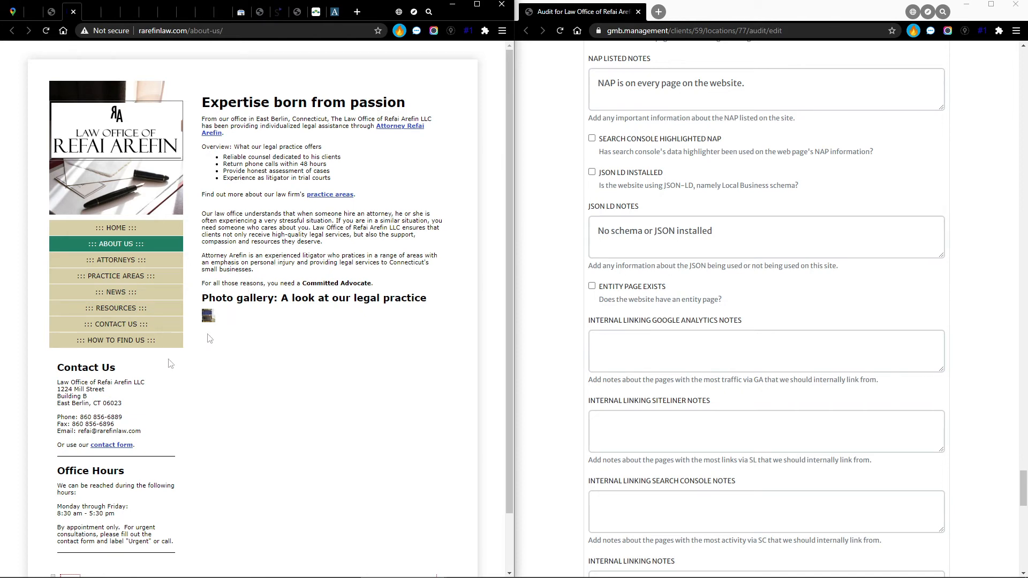
pyautogui.click(208, 317)
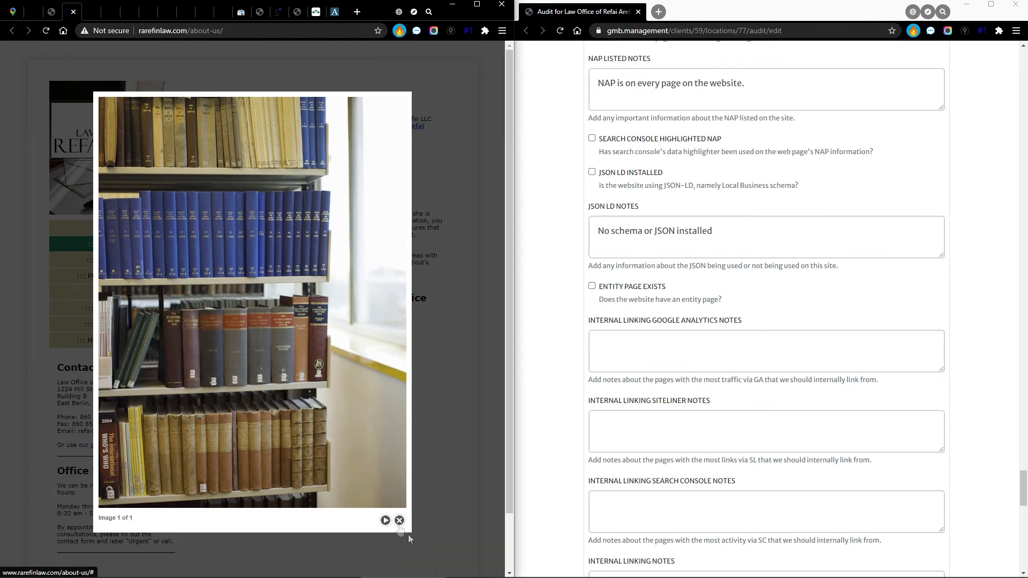
pyautogui.click(400, 522)
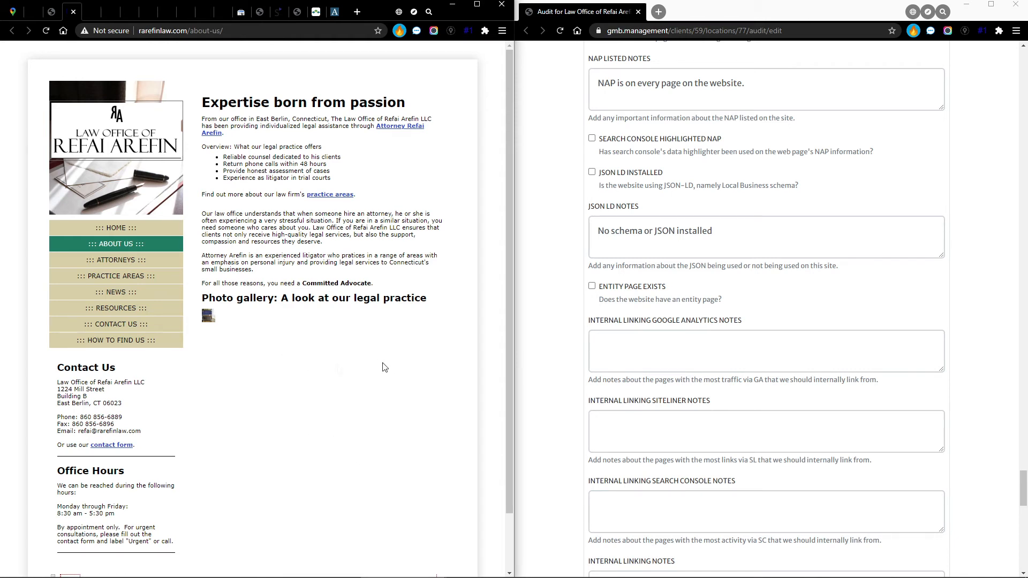
pyautogui.click(591, 286)
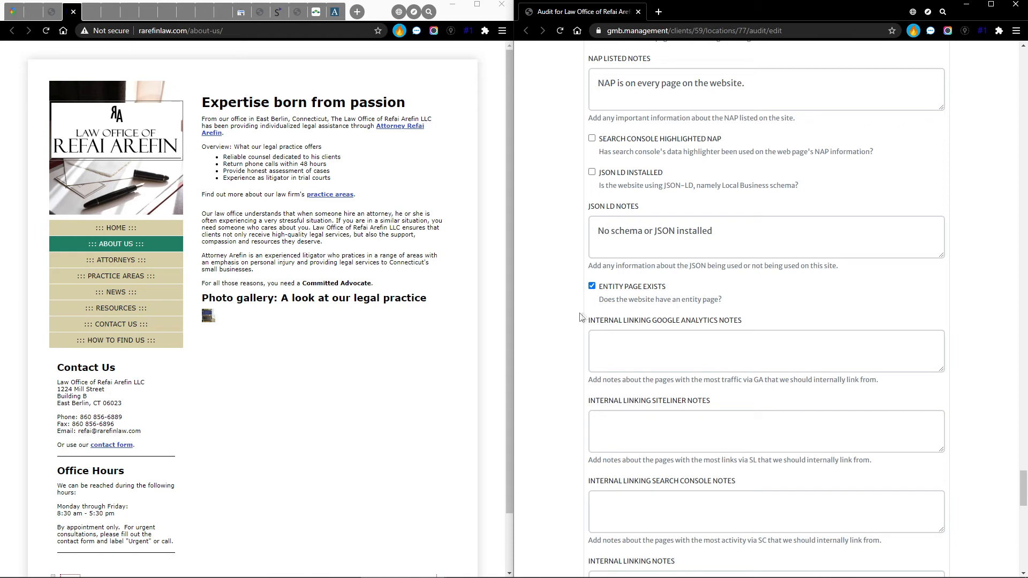
# - Read the description of the internal linking Google Analytics notes and enter "No access to GA at this time." there
pyautogui.scroll(-2, 630, 333)
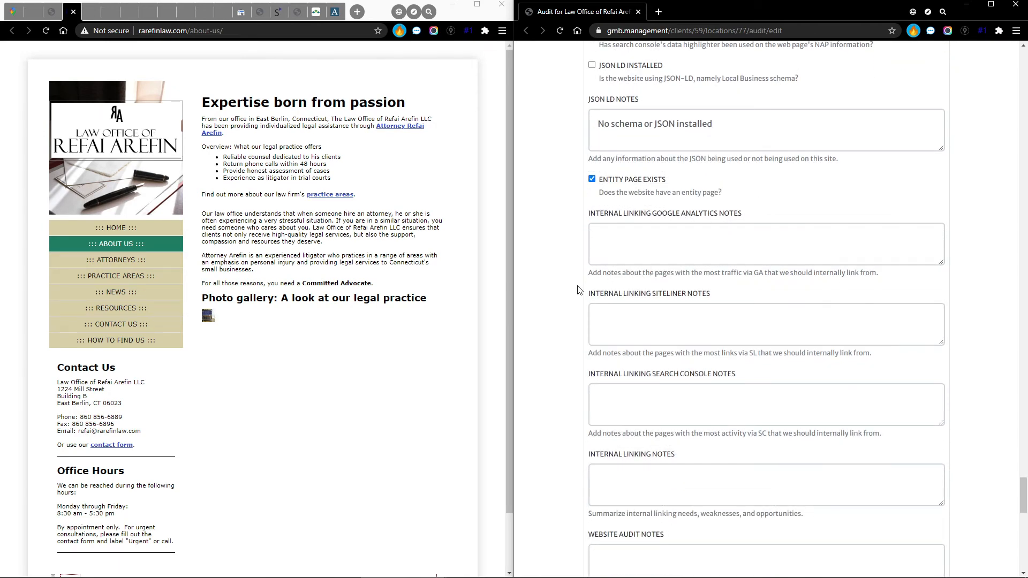
pyautogui.moveTo(589, 274); pyautogui.dragTo(937, 271)
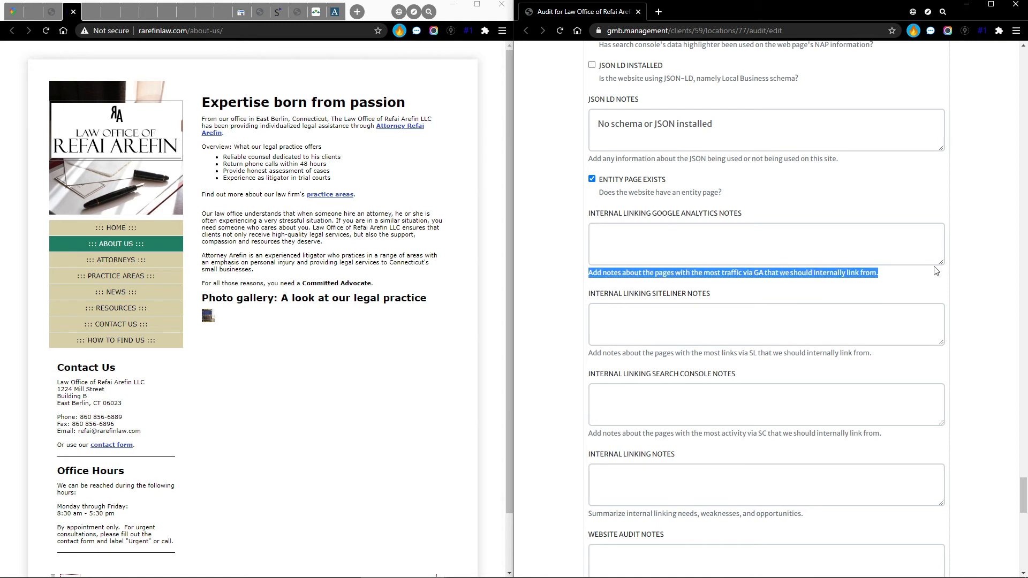
pyautogui.click(904, 275)
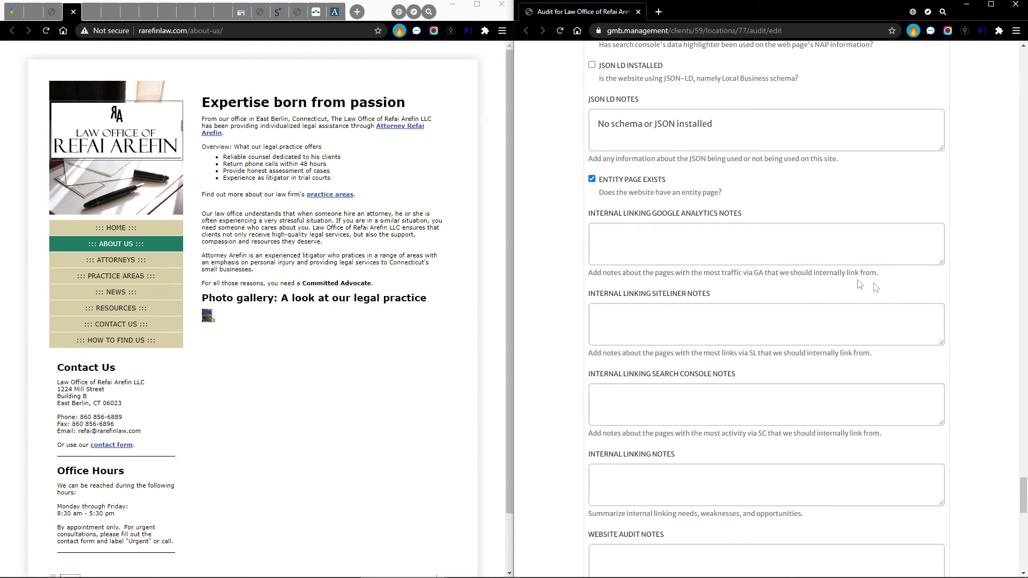
pyautogui.moveTo(884, 276); pyautogui.dragTo(757, 282)
pyautogui.click(758, 282)
pyautogui.click(657, 243)
pyautogui.write('No access to')
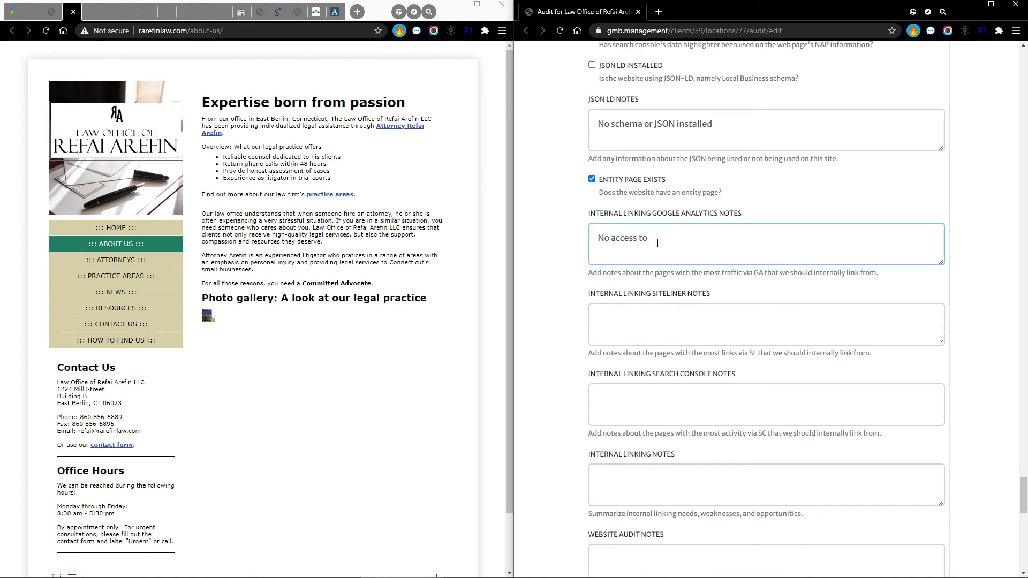
pyautogui.write(' GA at this time.')
# - Check the site's page power in Siteliner and enter the Siteliner notes "Case type pages are the weakest, and the resources page is the most powerful."
pyautogui.scroll(-2, 702, 269)
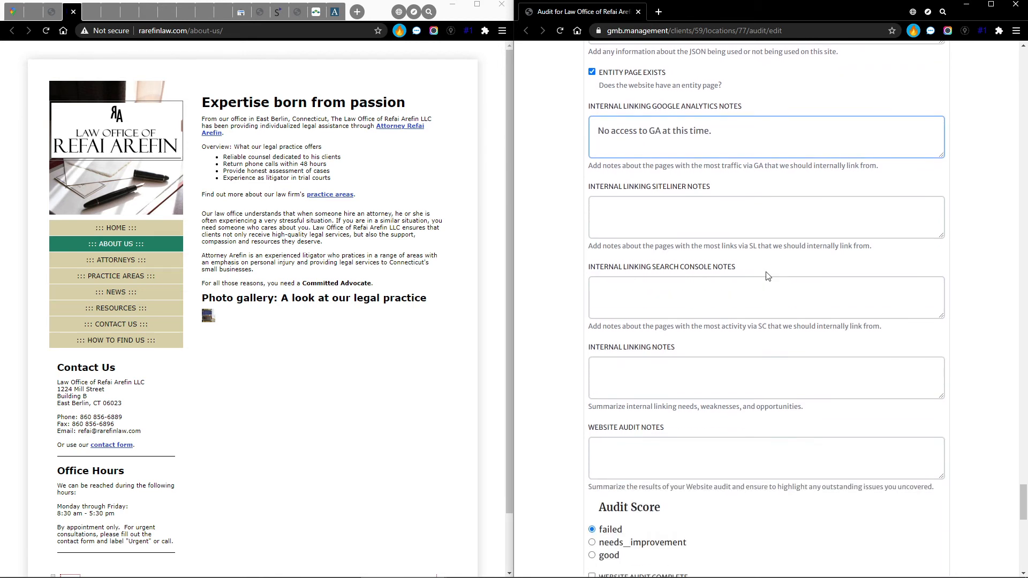
pyautogui.click(652, 209)
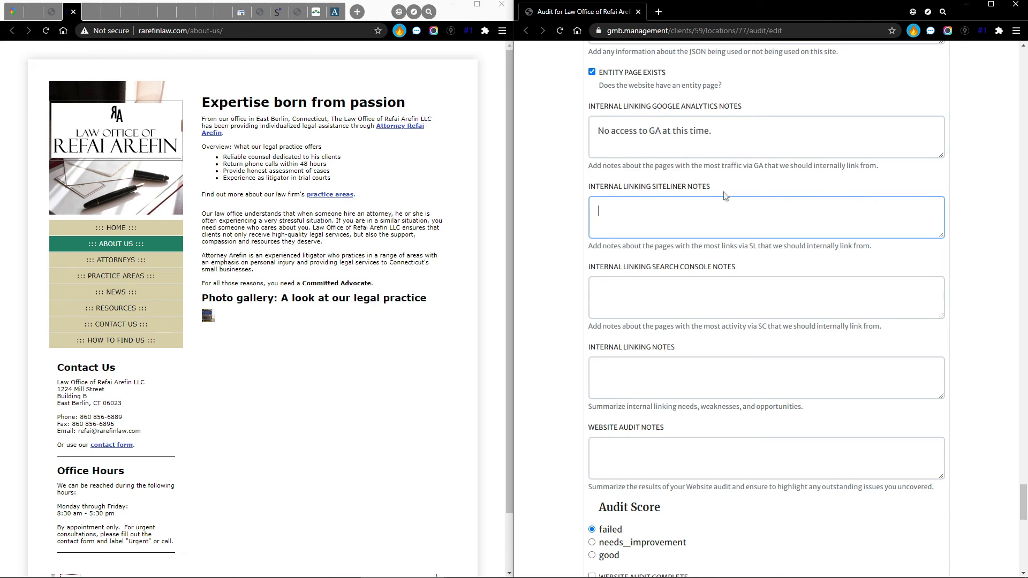
pyautogui.click(278, 13)
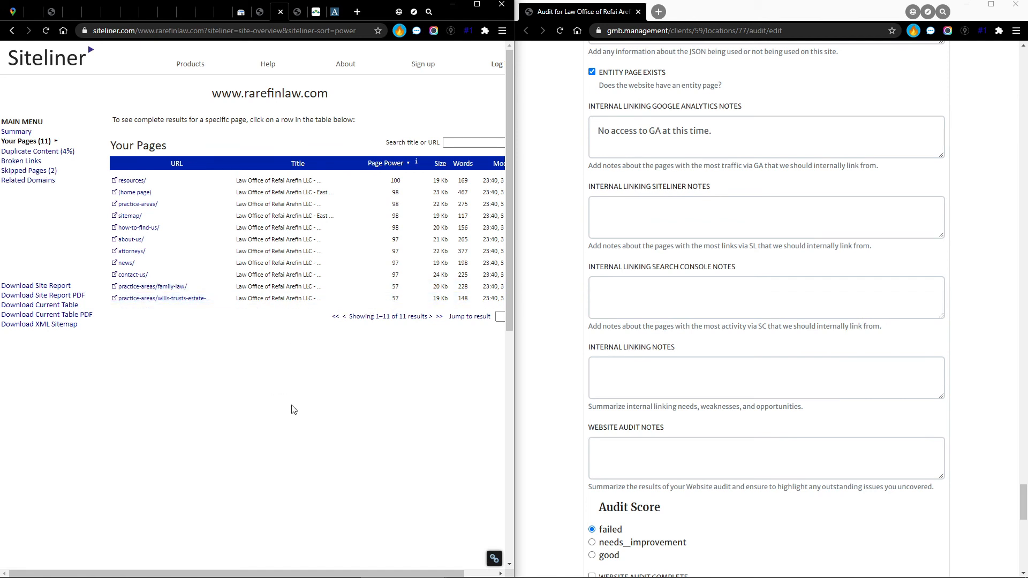
pyautogui.click(649, 220)
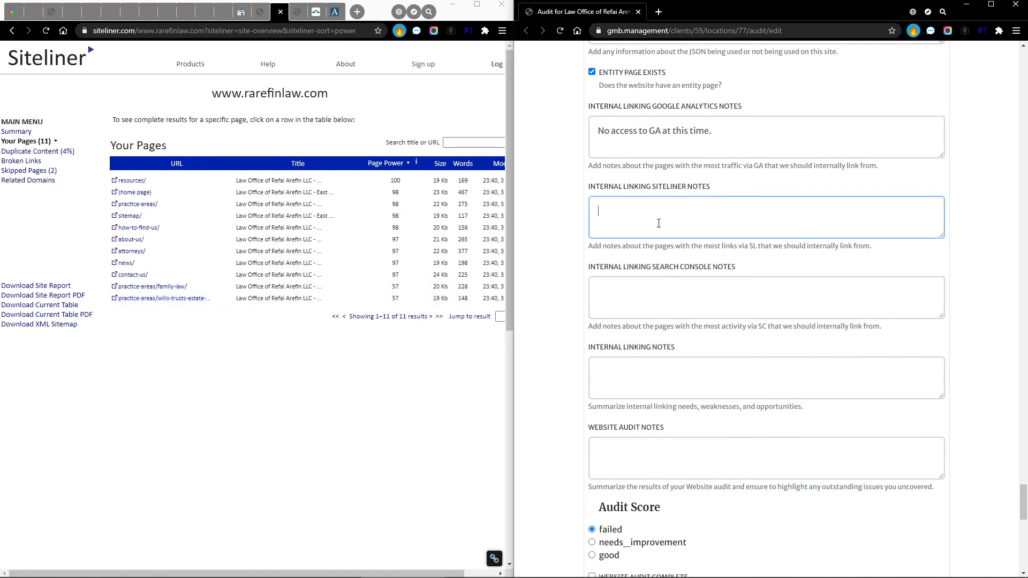
pyautogui.write('Case type pages are the wekest')
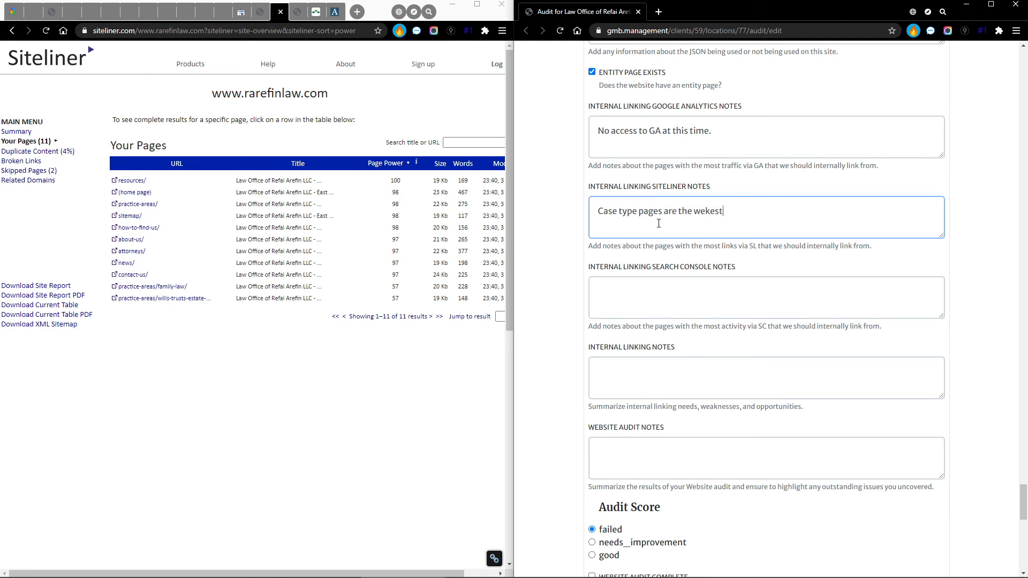
pyautogui.press('BackSpace')
pyautogui.press('BackSpace')
pyautogui.press('BackSpace')
pyautogui.press('BackSpace')
pyautogui.write('akest, and the resources page is the mo')
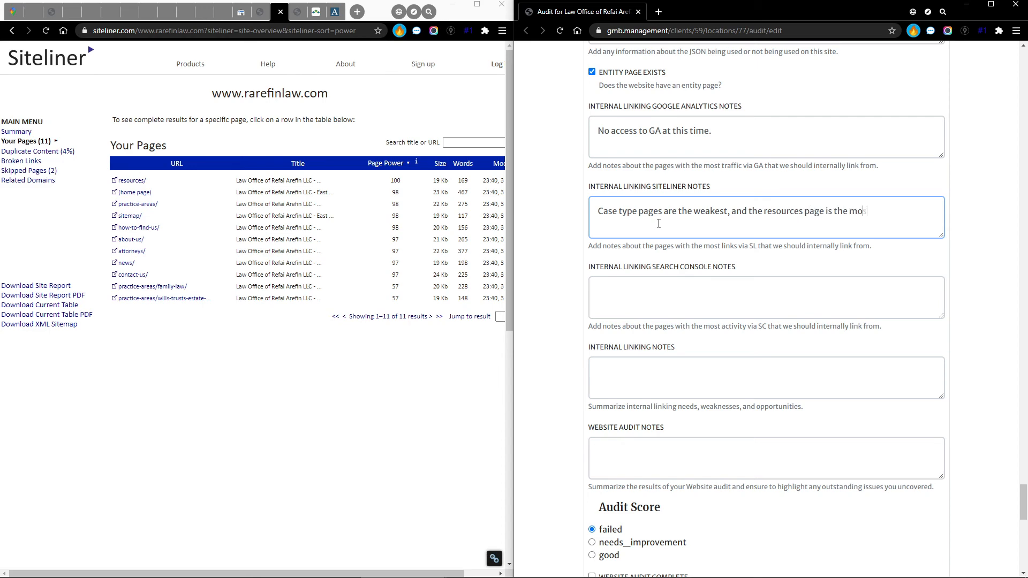
pyautogui.write('st powerful.')
# - Enter the internal linking Search Console notes "No GSC access at this time."
pyautogui.scroll(-2, 684, 228)
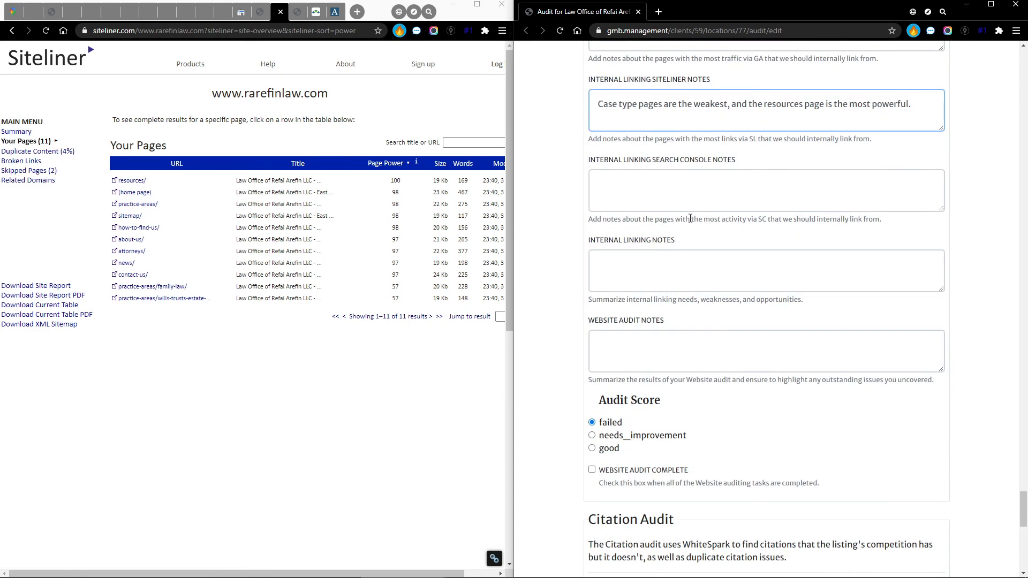
pyautogui.click(691, 194)
pyautogui.write('No GSC')
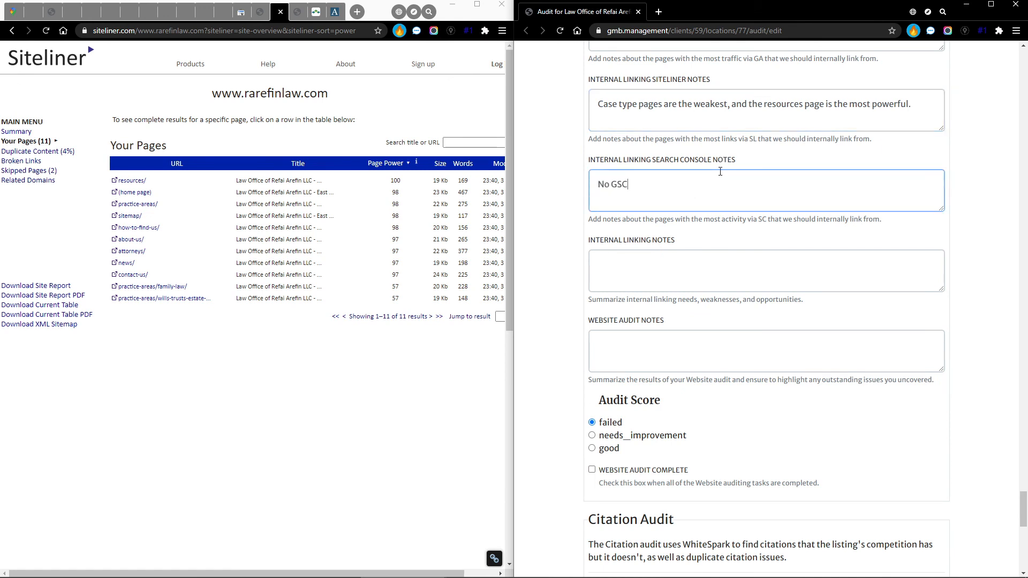
pyautogui.write(' access at this time.')
# - Enter the internal linking notes "No internal linking strategy appears to be used at this time."
pyautogui.scroll(-2, 733, 191)
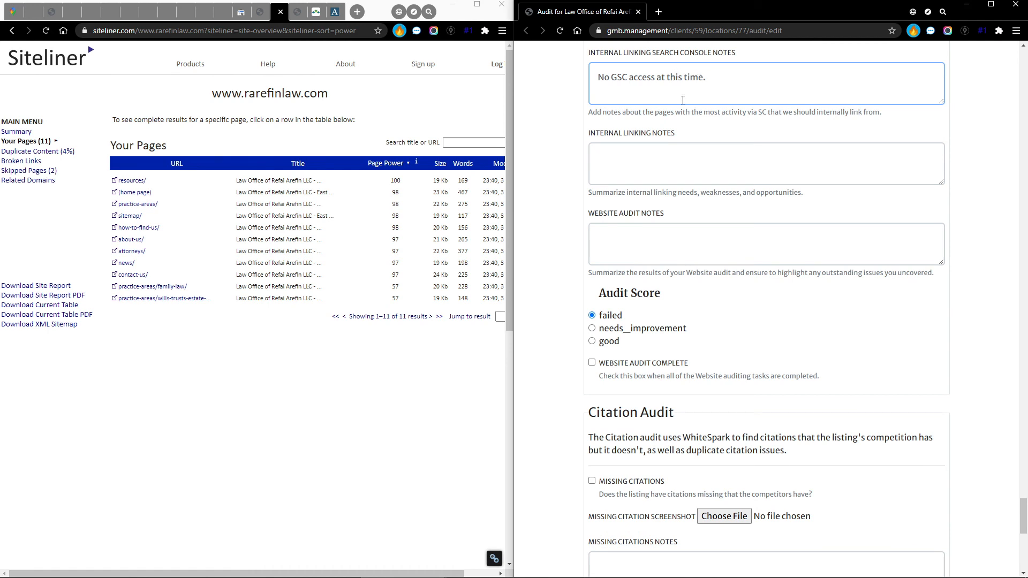
pyautogui.click(683, 161)
pyautogui.write('No internal linking ')
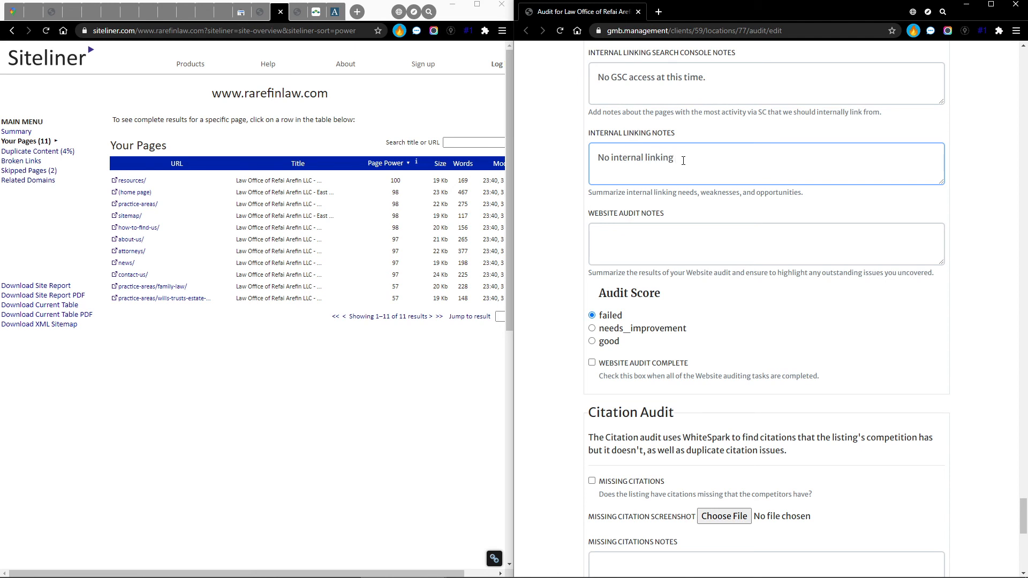
pyautogui.write('strategy appears to be used at this time.')
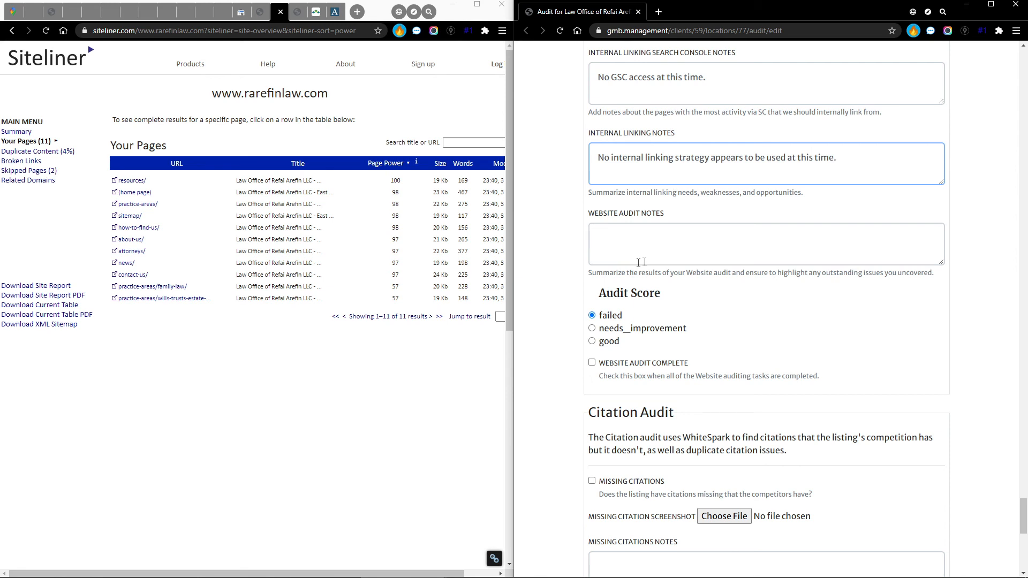
# - Enter the website audit notes "The website needs significant work including, schema implementation, image optimization, additional content, internal linking, and more."
pyautogui.click(670, 238)
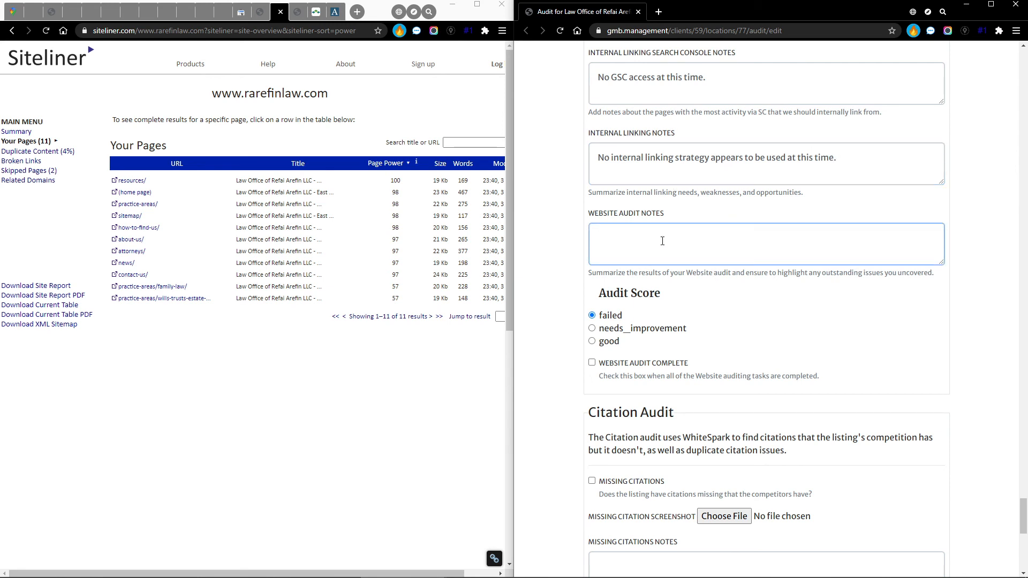
pyautogui.write('The webiste needs significant work')
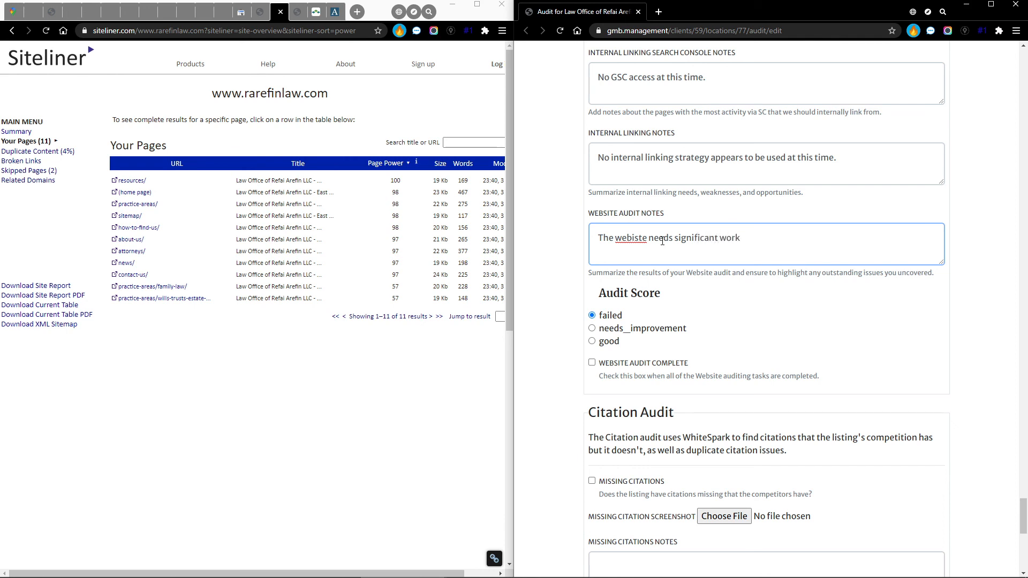
pyautogui.write(' including, schema implement')
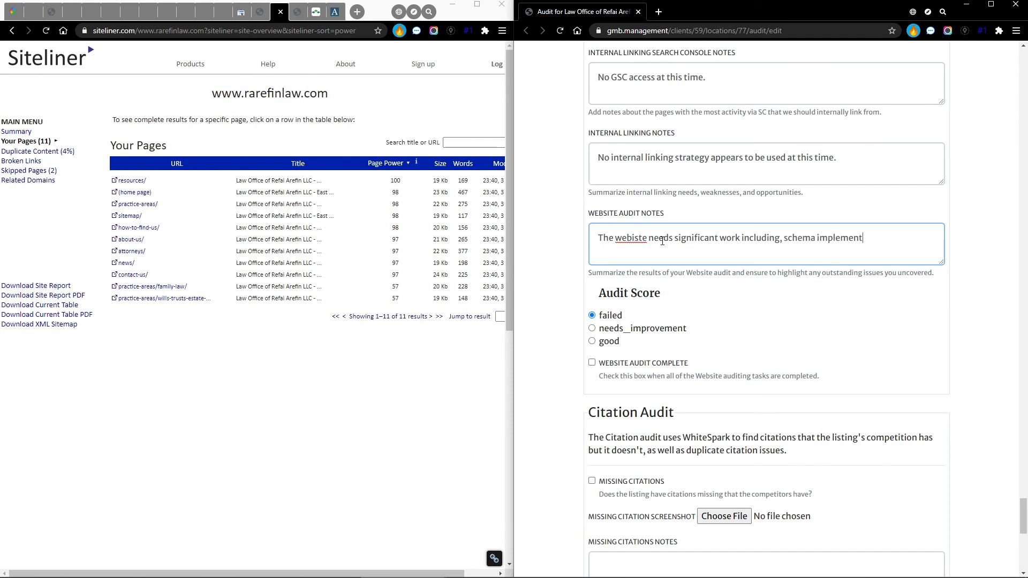
pyautogui.write('ation, image optimization, additional content')
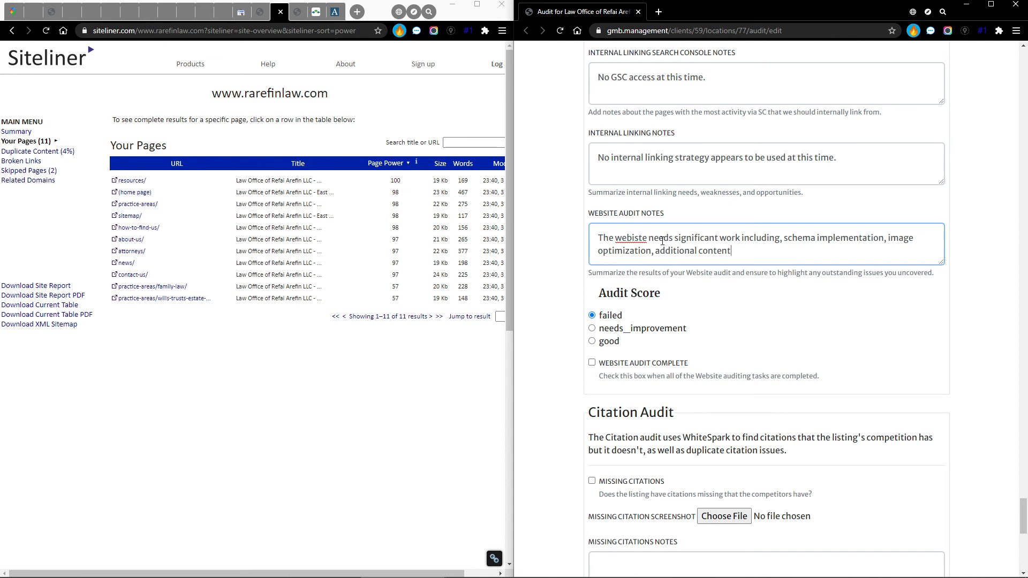
pyautogui.write(', internal linking, and mor')
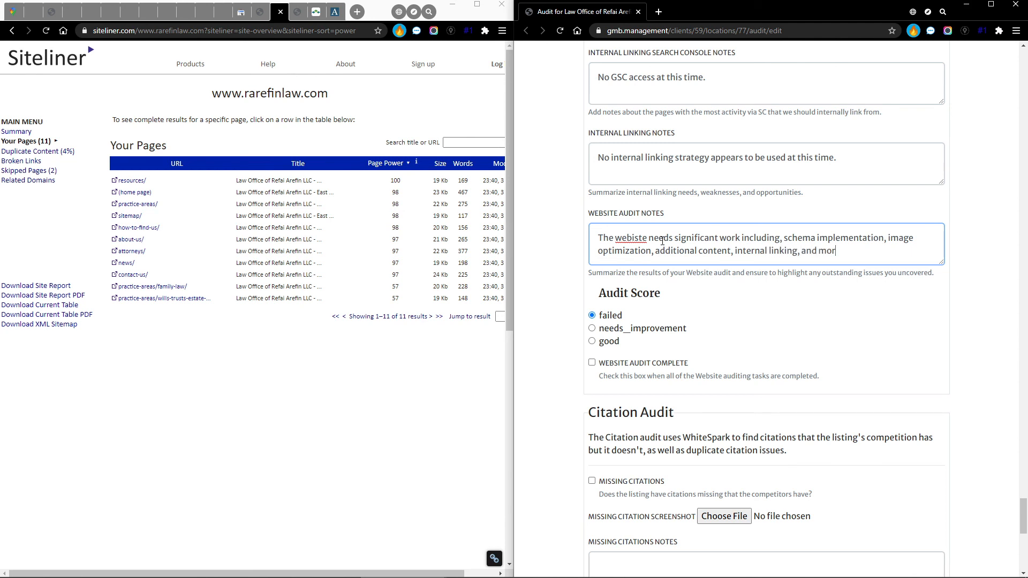
pyautogui.write('e.')
pyautogui.rightClick(639, 238)
pyautogui.click(680, 264)
# - Review the website audit entries, set the website audit score to failed and mark the website audit as complete
pyautogui.scroll(7, 740, 262)
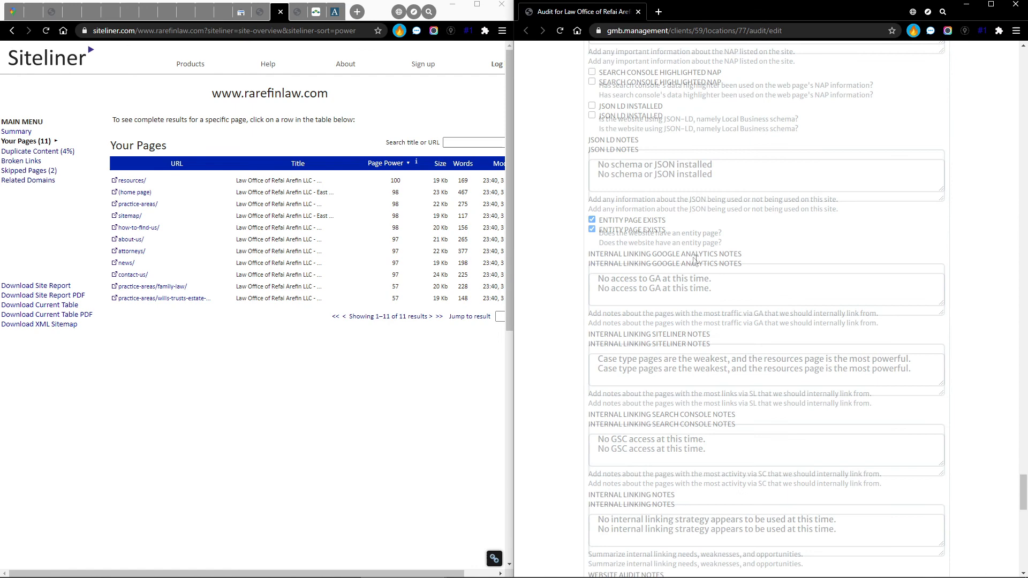
pyautogui.scroll(-8, 693, 261)
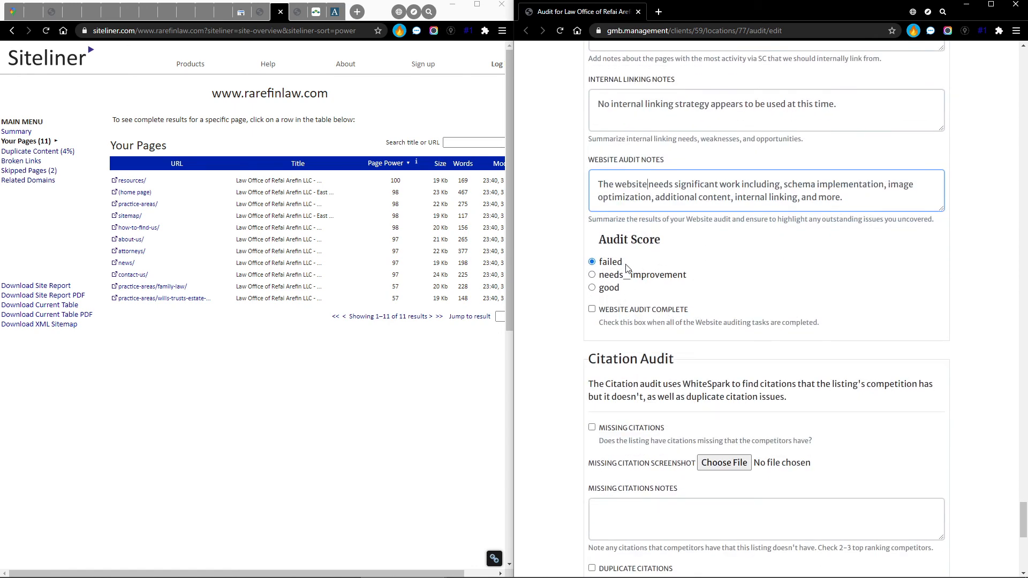
pyautogui.click(593, 274)
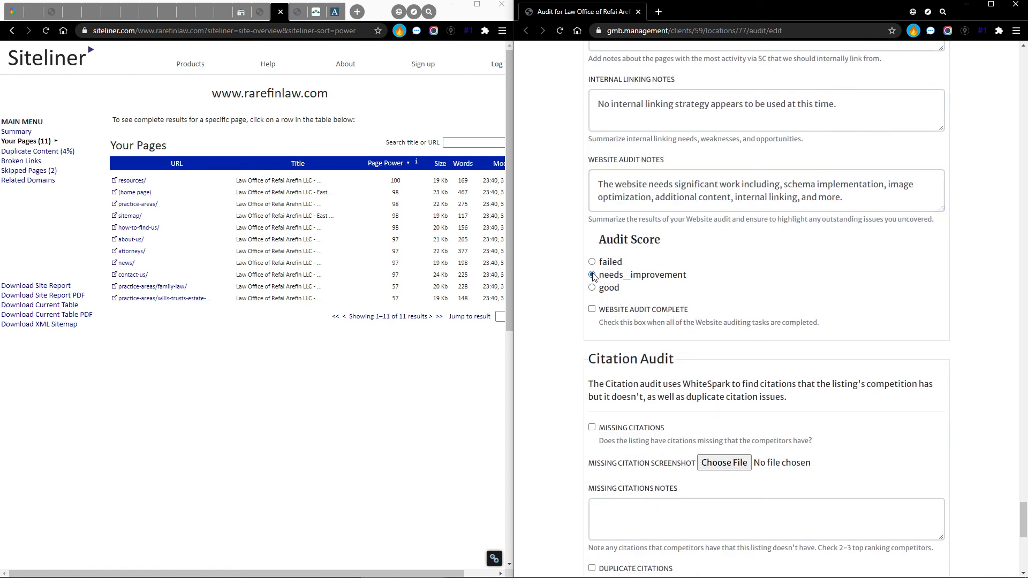
pyautogui.click(592, 262)
pyautogui.moveTo(626, 263); pyautogui.dragTo(605, 266)
pyautogui.click(656, 270)
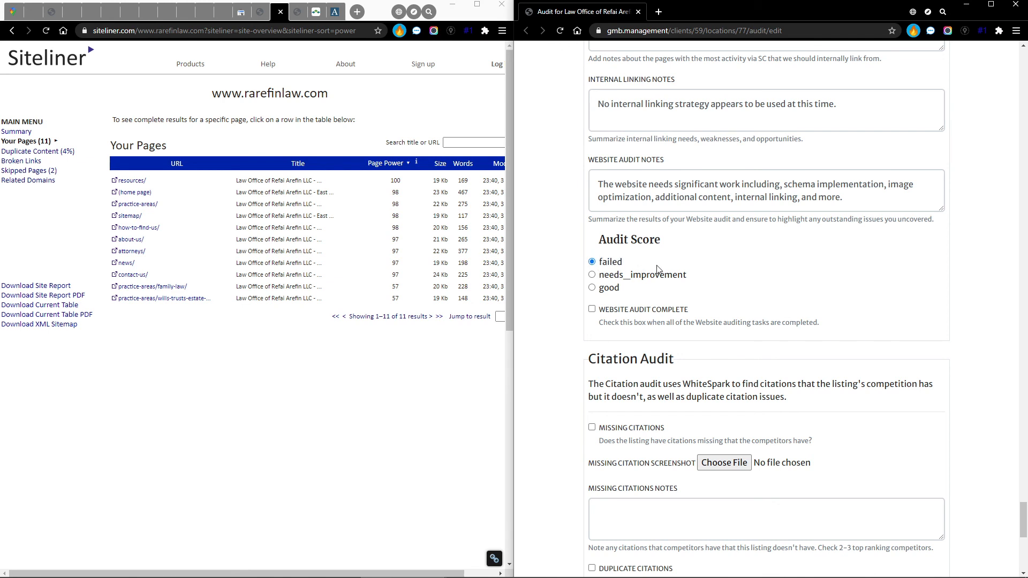
pyautogui.click(592, 310)
pyautogui.scroll(-2, 691, 277)
pyautogui.scroll(1, 690, 275)
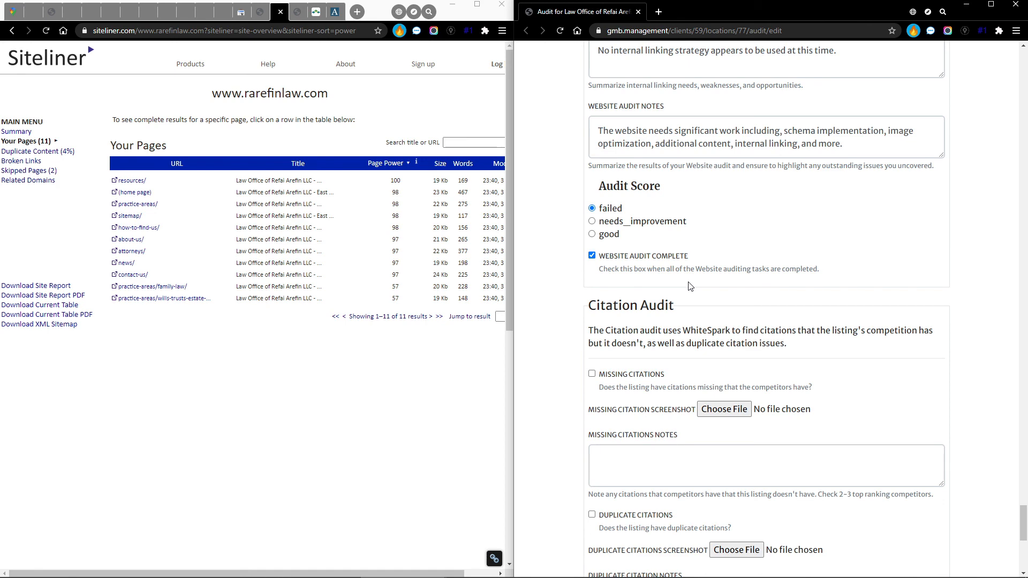
pyautogui.scroll(1, 747, 238)
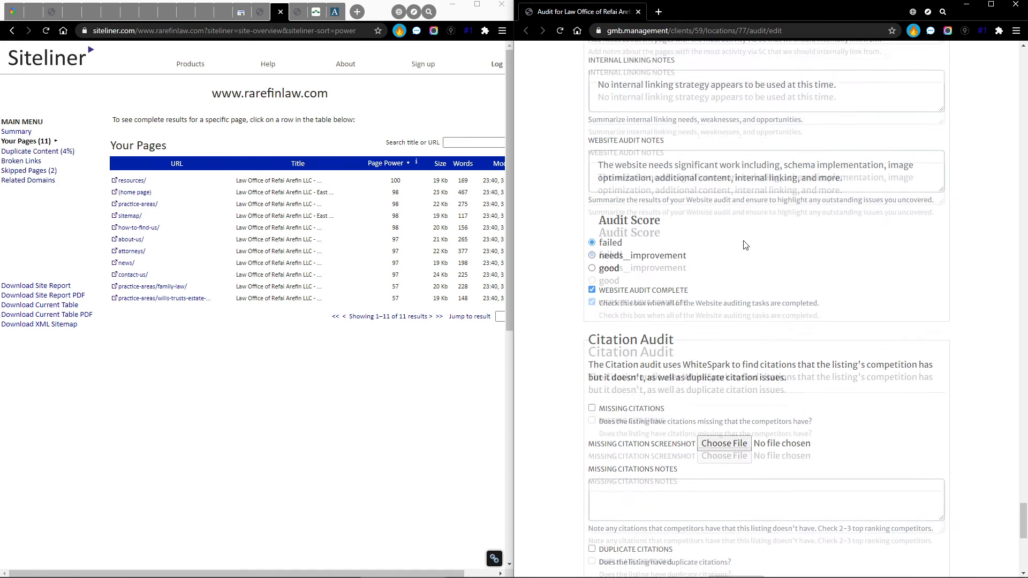